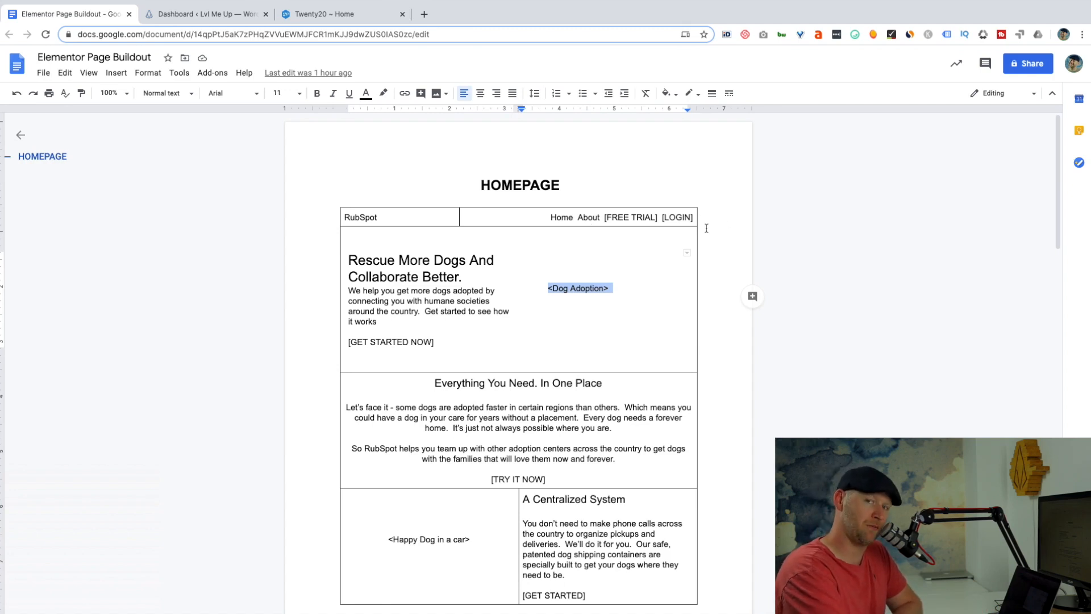
Review the homepage copy outline from the hero section down to the footer, checking headlines, image placeholders and call-to-action buttons.
{"action": "left_click_drag", "start_coordinate": [604, 218], "coordinate": [656, 220]}
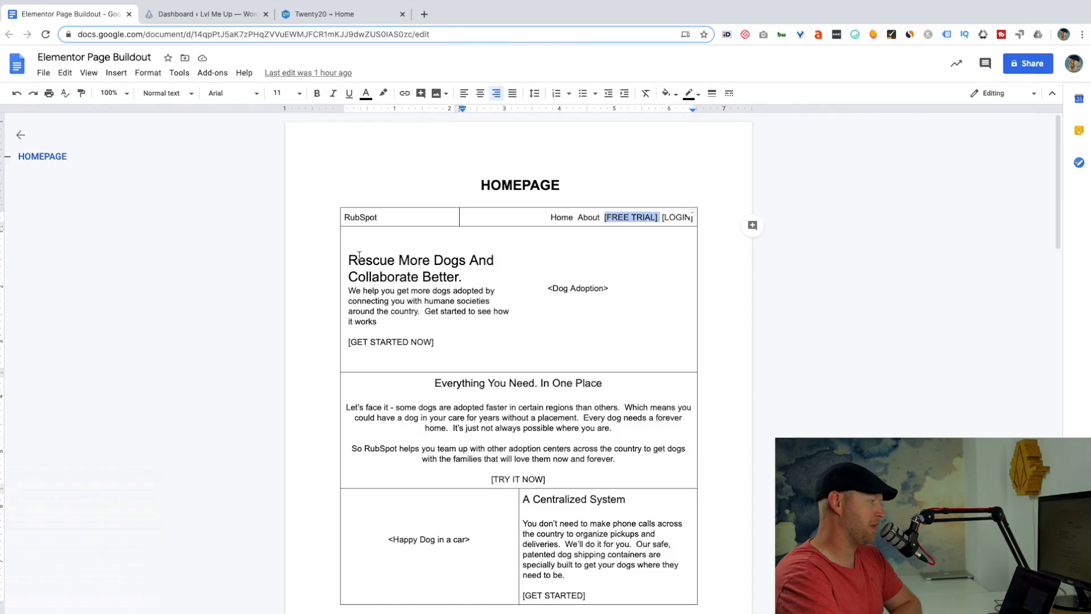
{"action": "left_click_drag", "start_coordinate": [348, 260], "coordinate": [476, 279]}
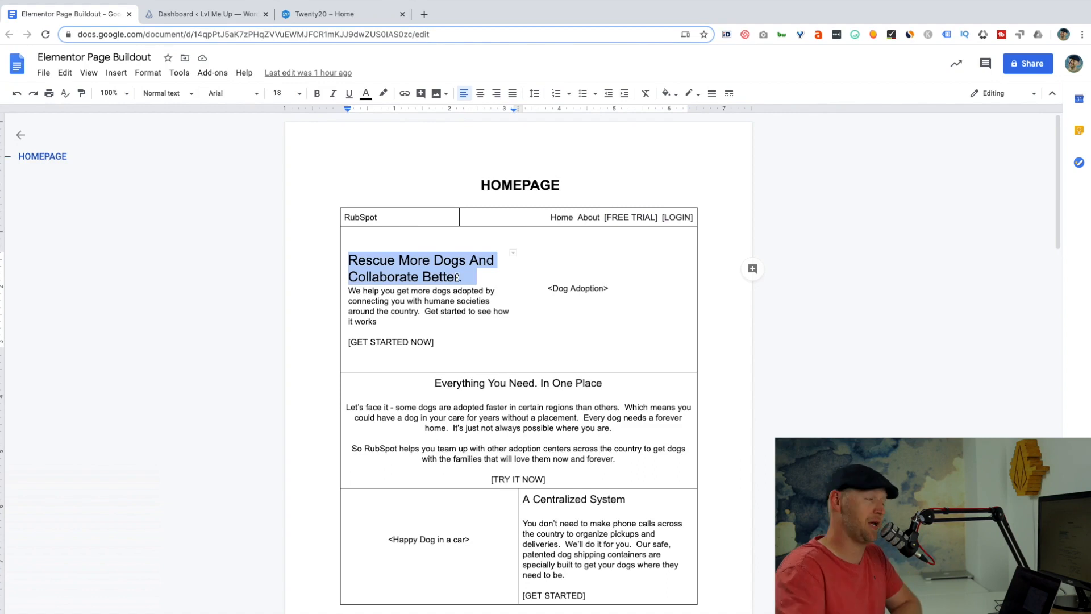
{"action": "left_click_drag", "start_coordinate": [357, 290], "coordinate": [415, 312]}
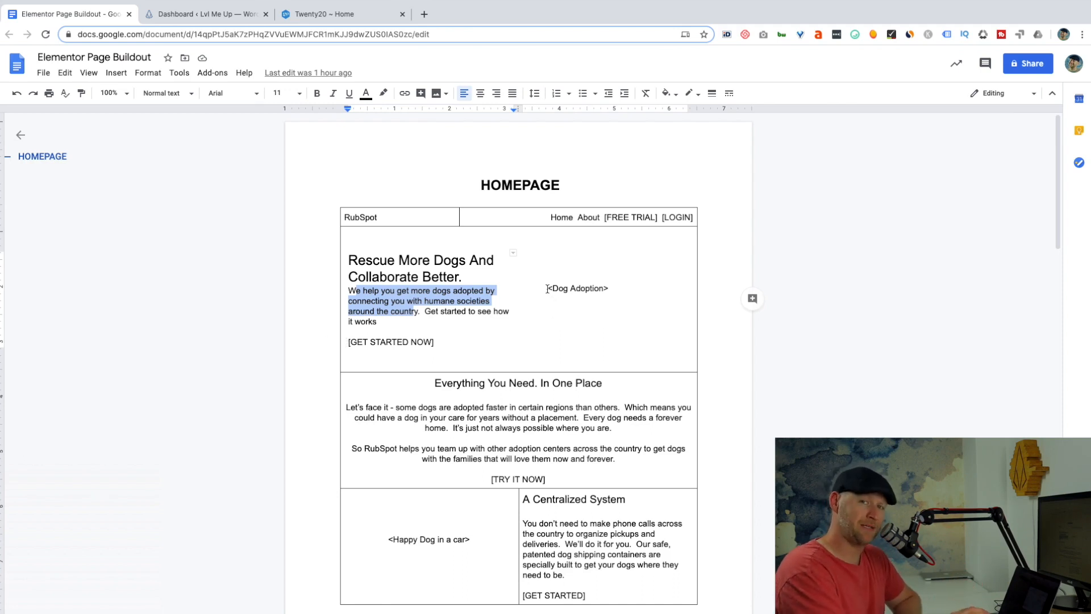
{"action": "left_click_drag", "start_coordinate": [547, 289], "coordinate": [591, 292]}
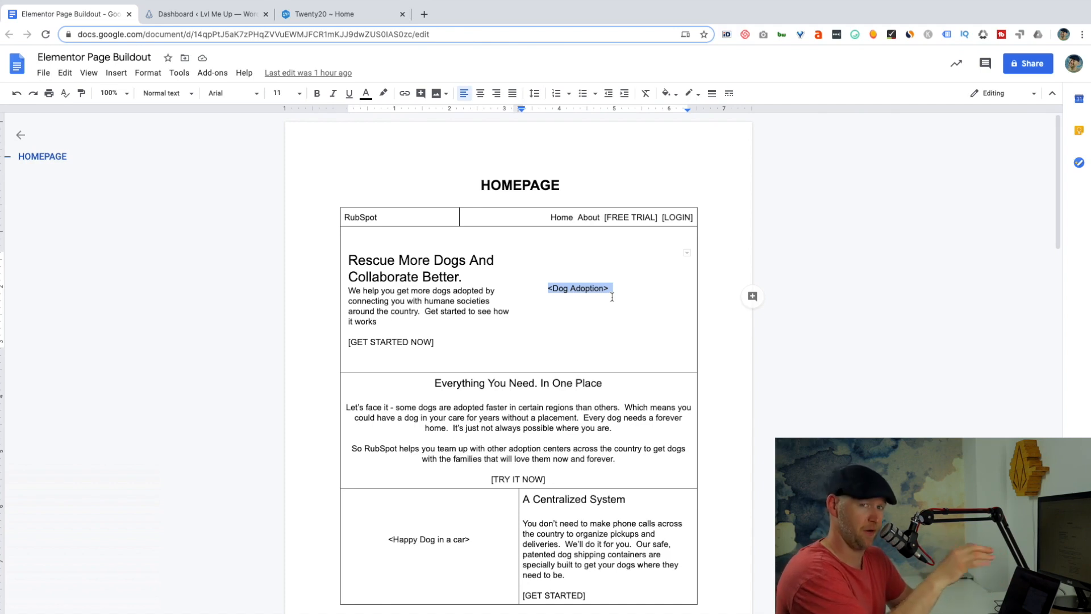
{"action": "scroll", "coordinate": [612, 298], "scroll_direction": "down", "scroll_amount": 3}
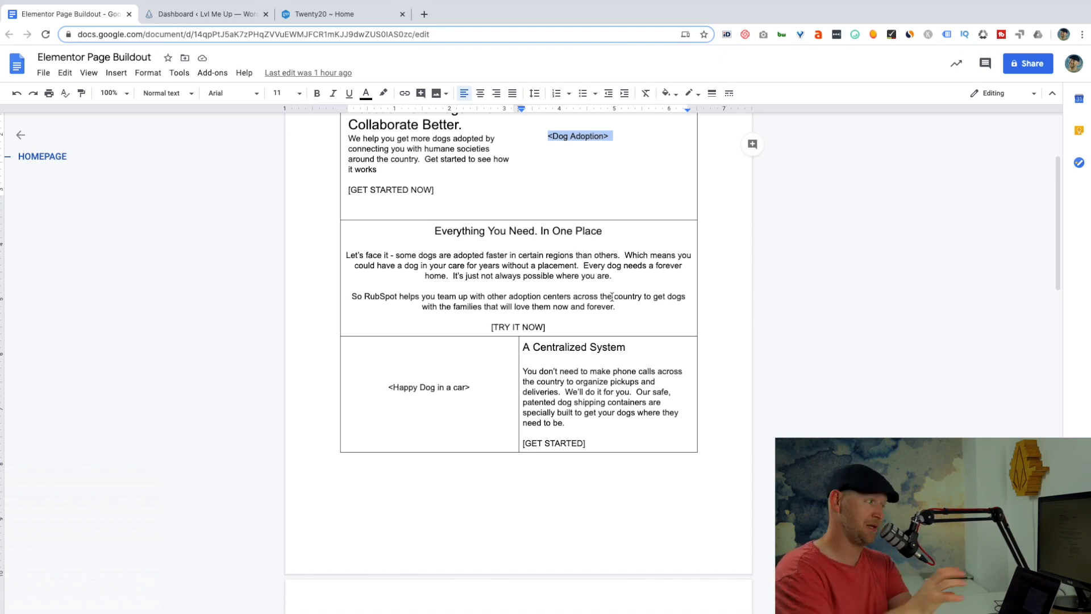
{"action": "scroll", "coordinate": [612, 296], "scroll_direction": "down", "scroll_amount": 5}
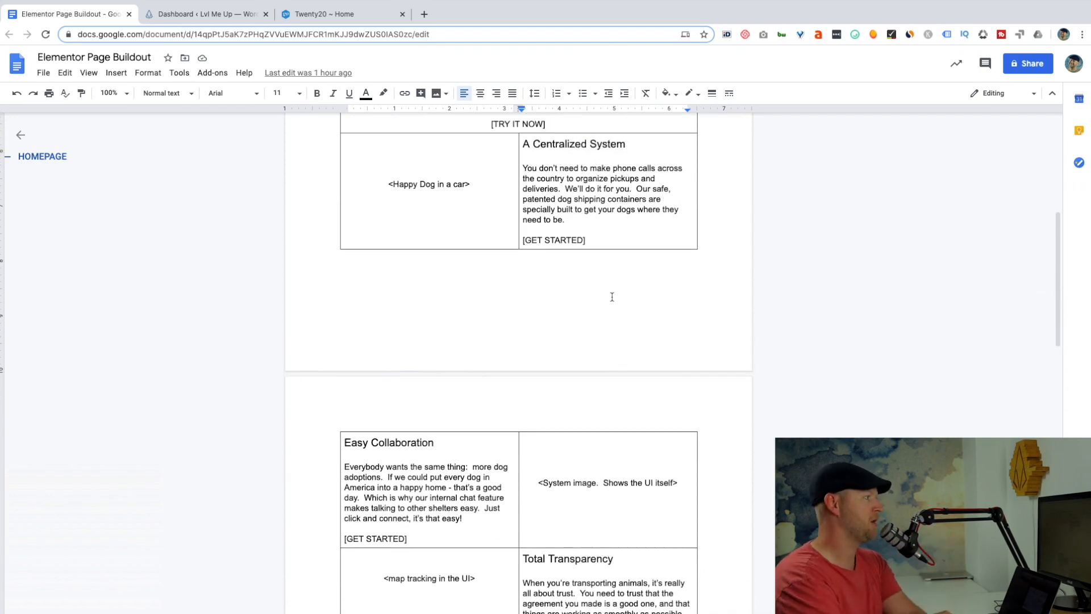
{"action": "scroll", "coordinate": [612, 296], "scroll_direction": "down", "scroll_amount": 1}
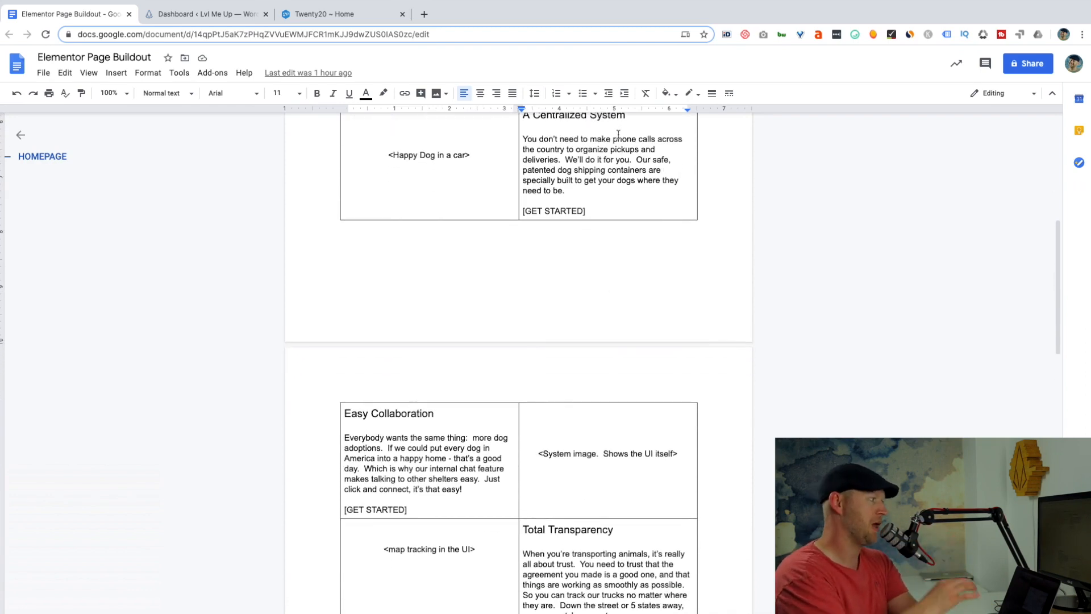
{"action": "scroll", "coordinate": [395, 410], "scroll_direction": "down", "scroll_amount": 3}
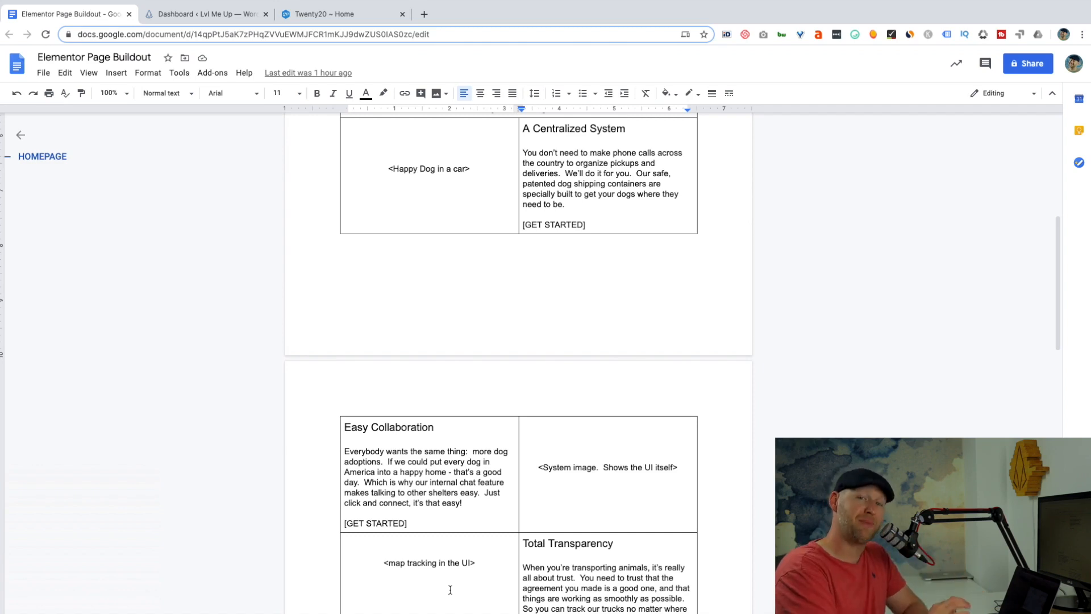
{"action": "left_click_drag", "start_coordinate": [342, 523], "coordinate": [422, 523]}
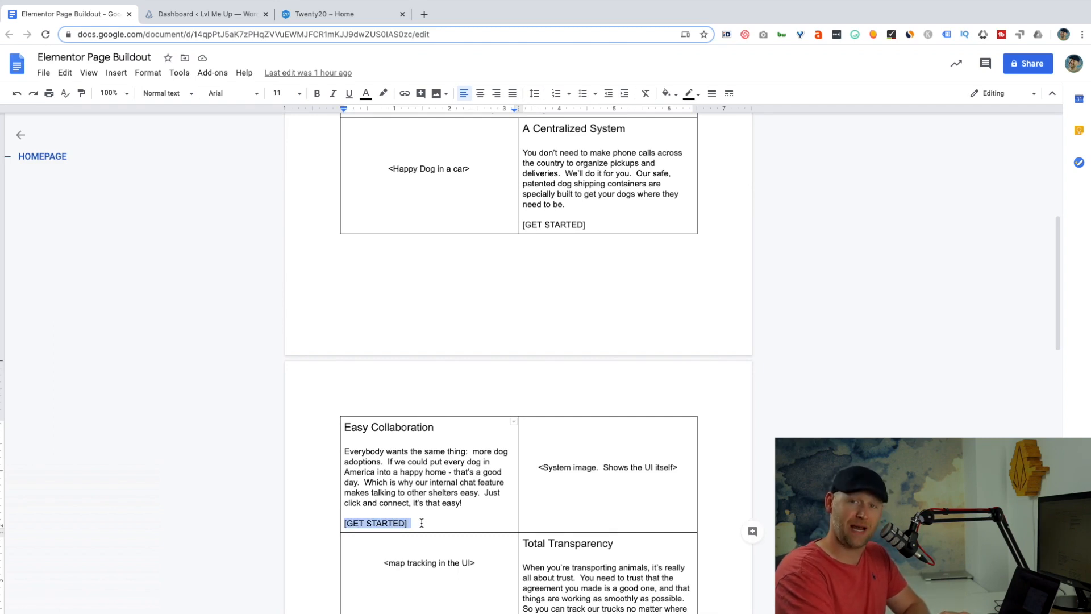
{"action": "scroll", "coordinate": [422, 523], "scroll_direction": "down", "scroll_amount": 5}
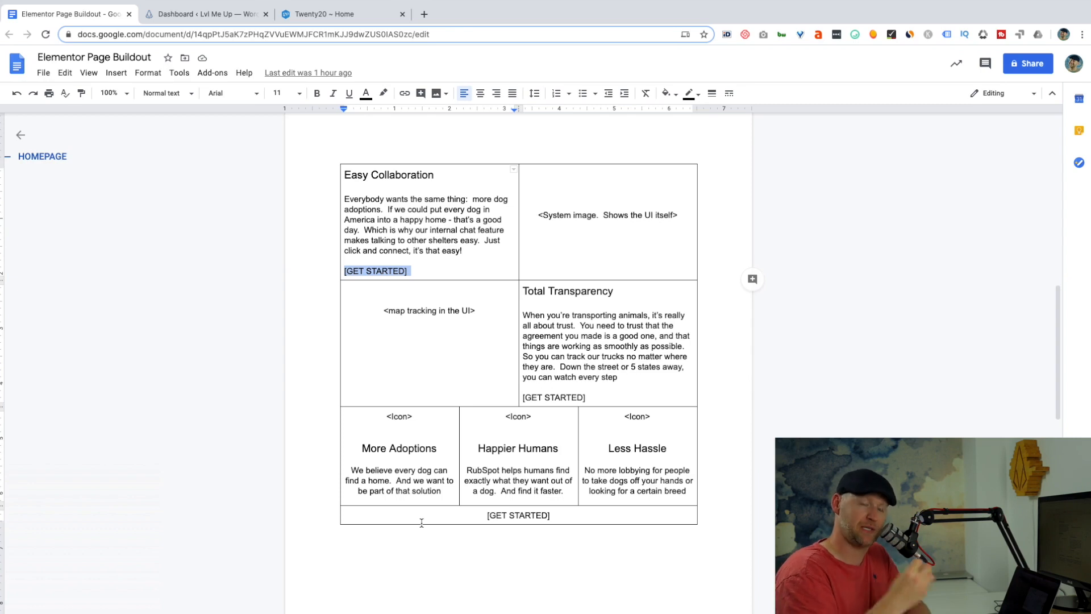
{"action": "left_click", "coordinate": [611, 456]}
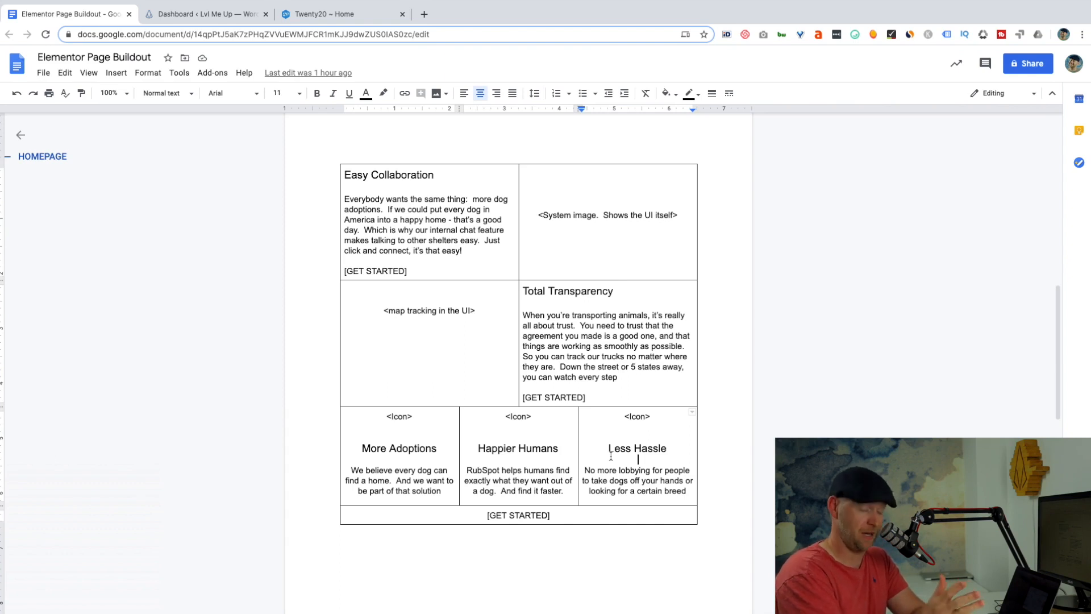
{"action": "left_click_drag", "start_coordinate": [475, 510], "coordinate": [570, 518]}
{"action": "scroll", "coordinate": [569, 517], "scroll_direction": "down", "scroll_amount": 6}
{"action": "scroll", "coordinate": [570, 518], "scroll_direction": "down", "scroll_amount": 5}
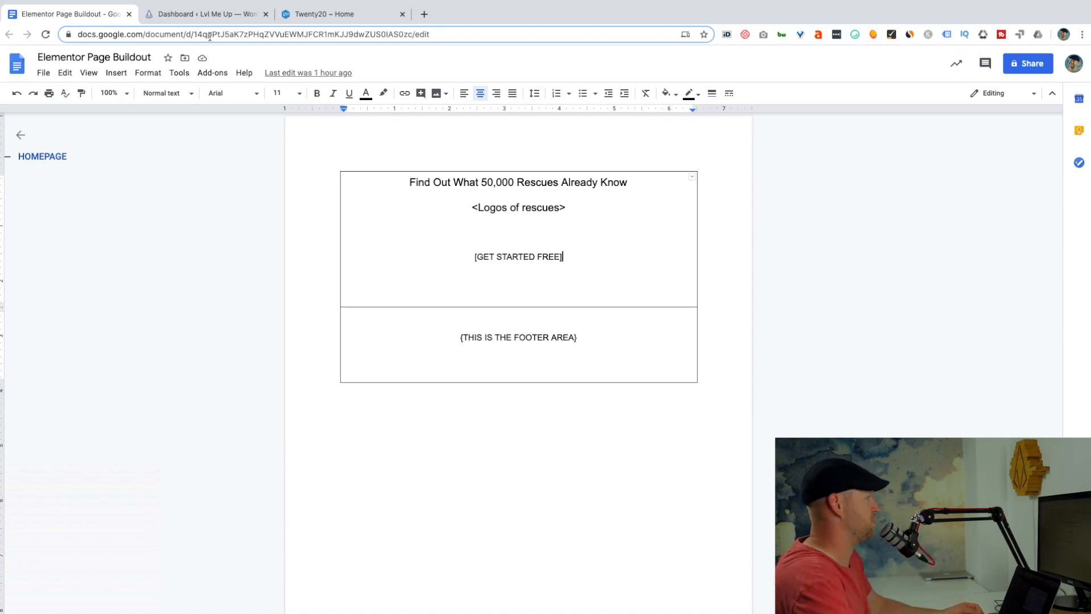
Switch to the WordPress dashboard and start a new page.
{"action": "left_click", "coordinate": [207, 16]}
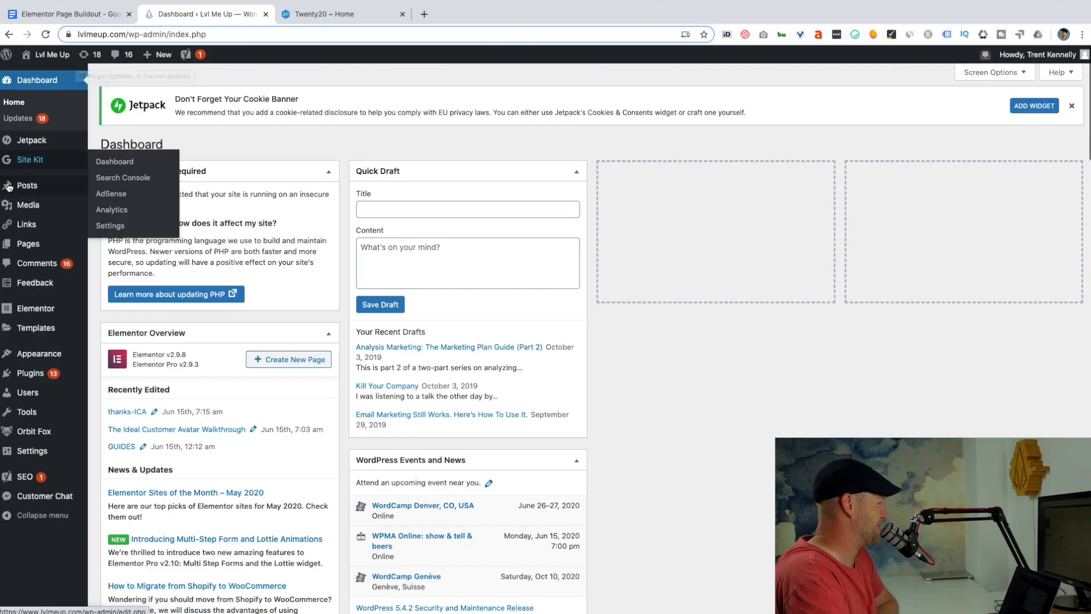
{"action": "mouse_move", "coordinate": [17, 243]}
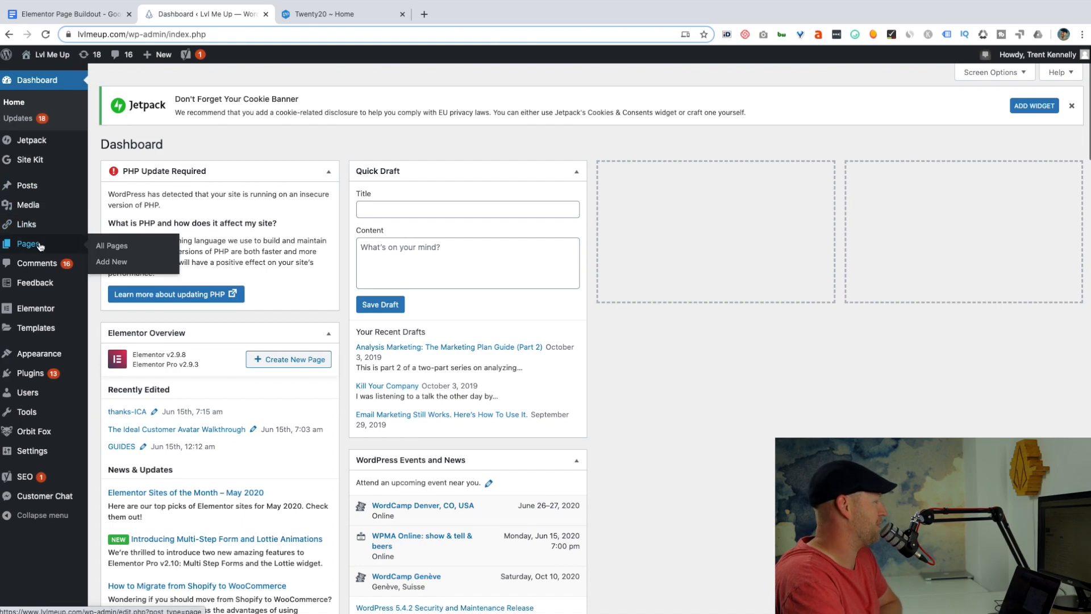
{"action": "left_click", "coordinate": [117, 269]}
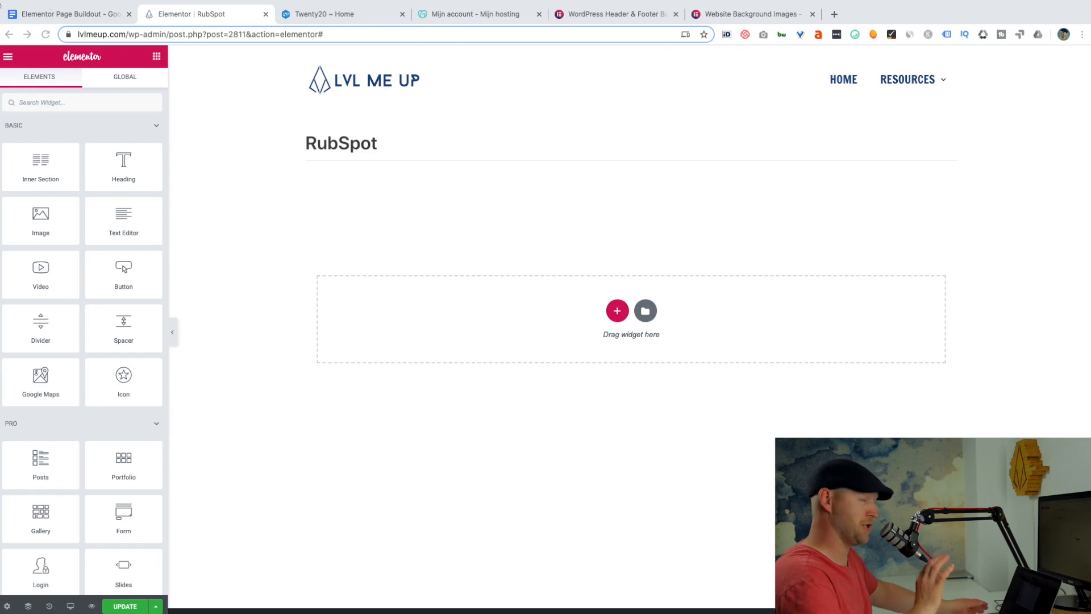
Hide the page title of the RubSpot page in its page settings.
{"action": "left_click", "coordinate": [6, 604]}
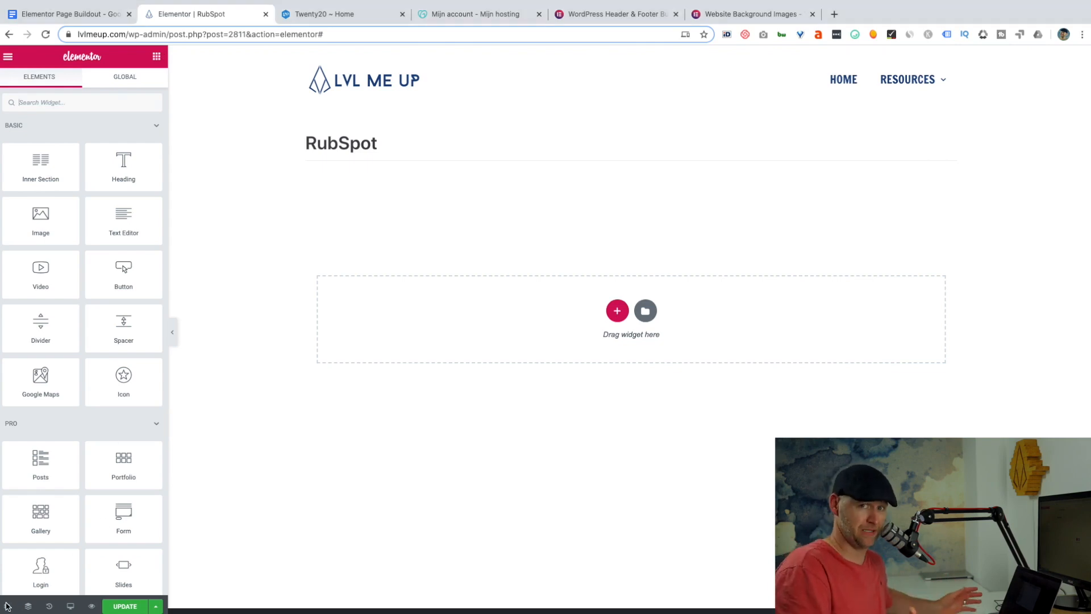
{"action": "left_click", "coordinate": [7, 605]}
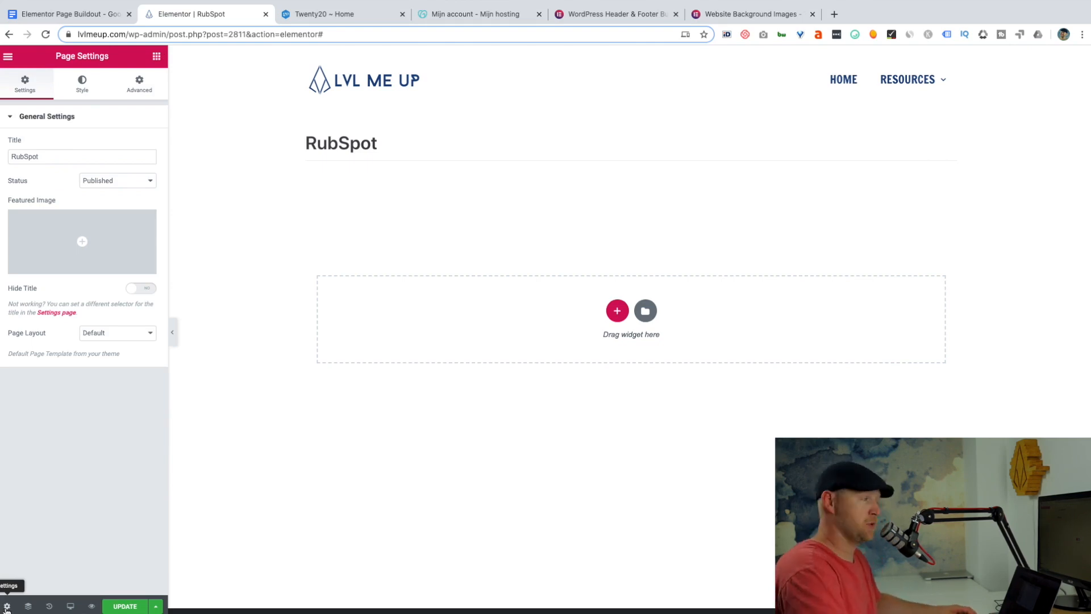
{"action": "left_click", "coordinate": [135, 288]}
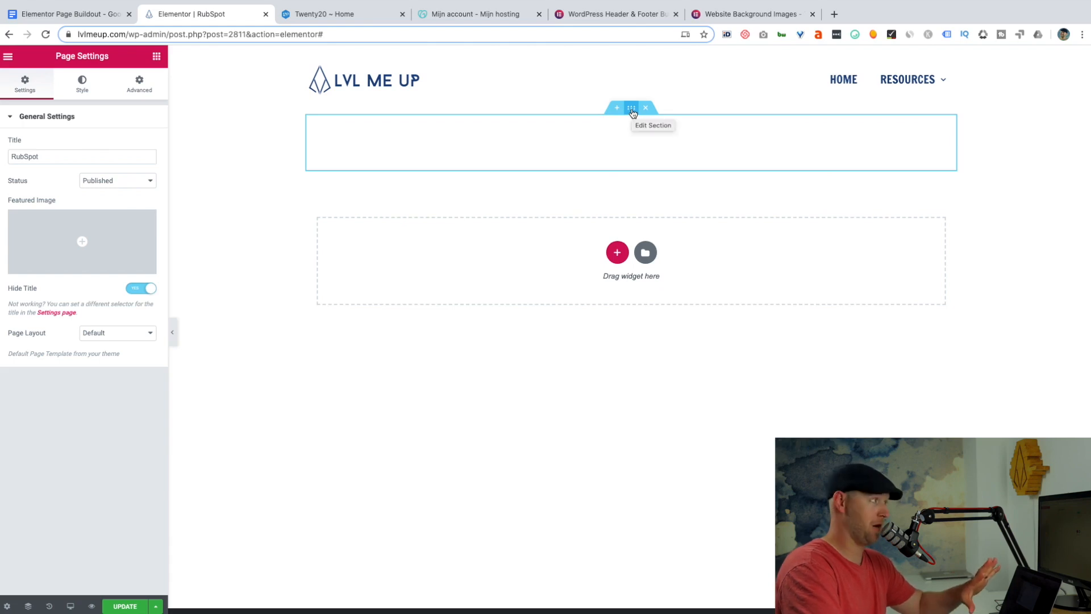
Stretch the empty first section across the page and set its content width to Full Width.
{"action": "left_click", "coordinate": [632, 110]}
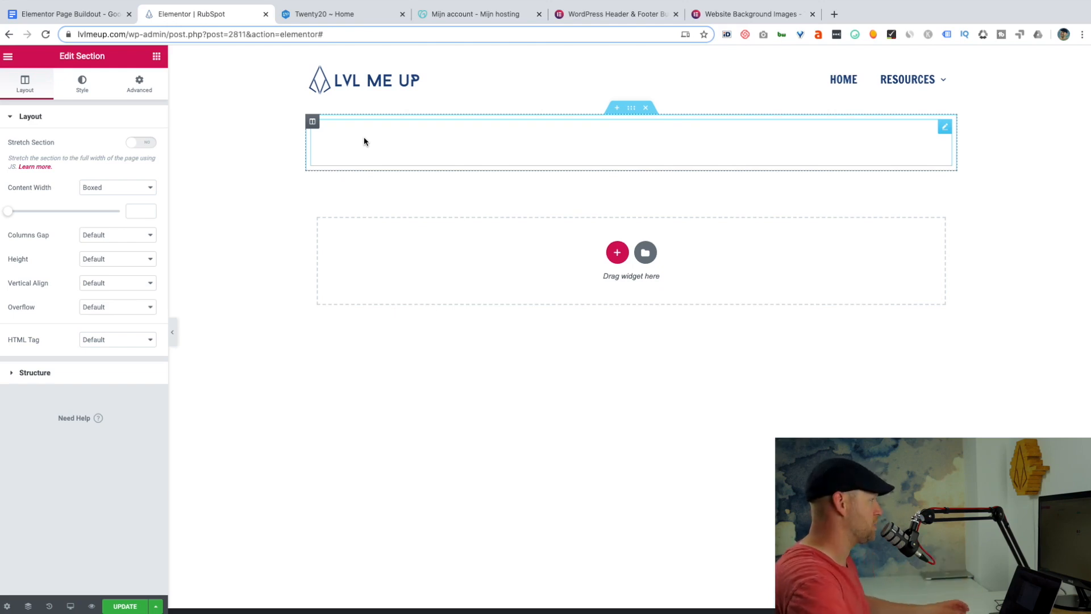
{"action": "left_click", "coordinate": [135, 144]}
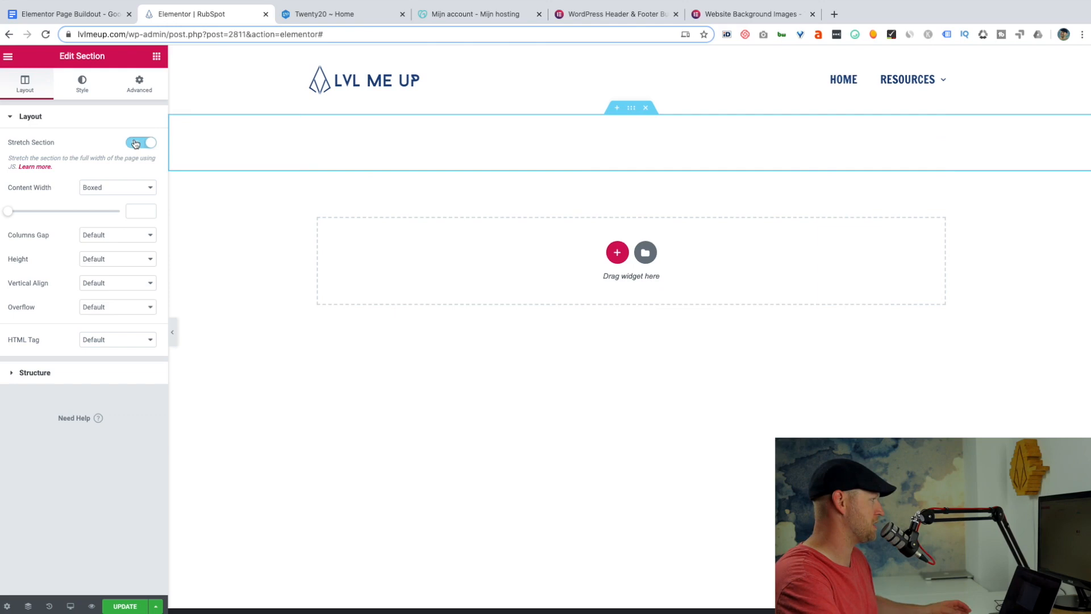
{"action": "left_click", "coordinate": [150, 190]}
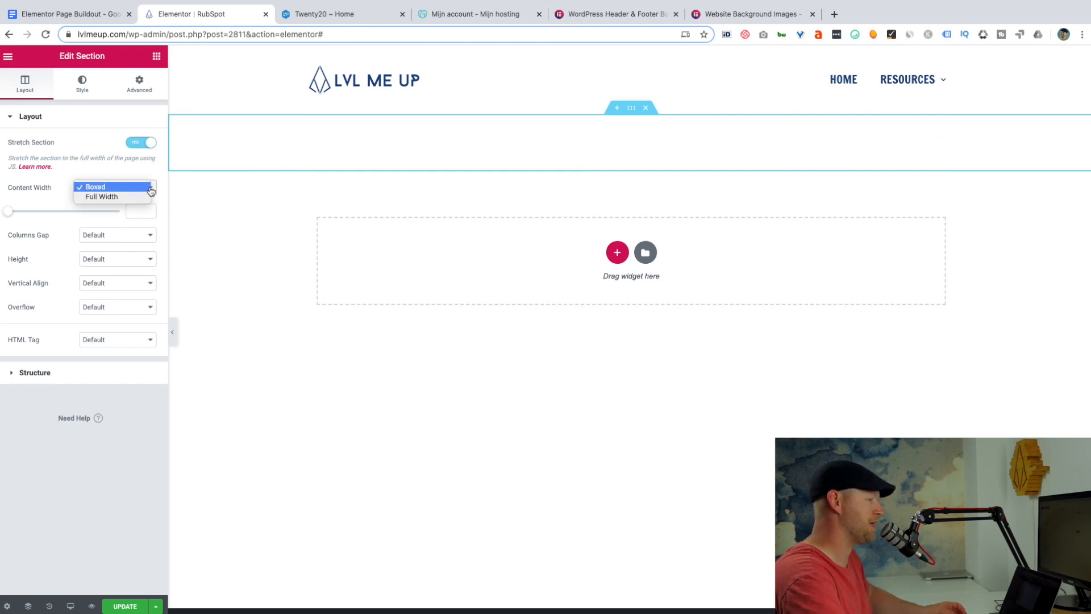
{"action": "left_click", "coordinate": [121, 197]}
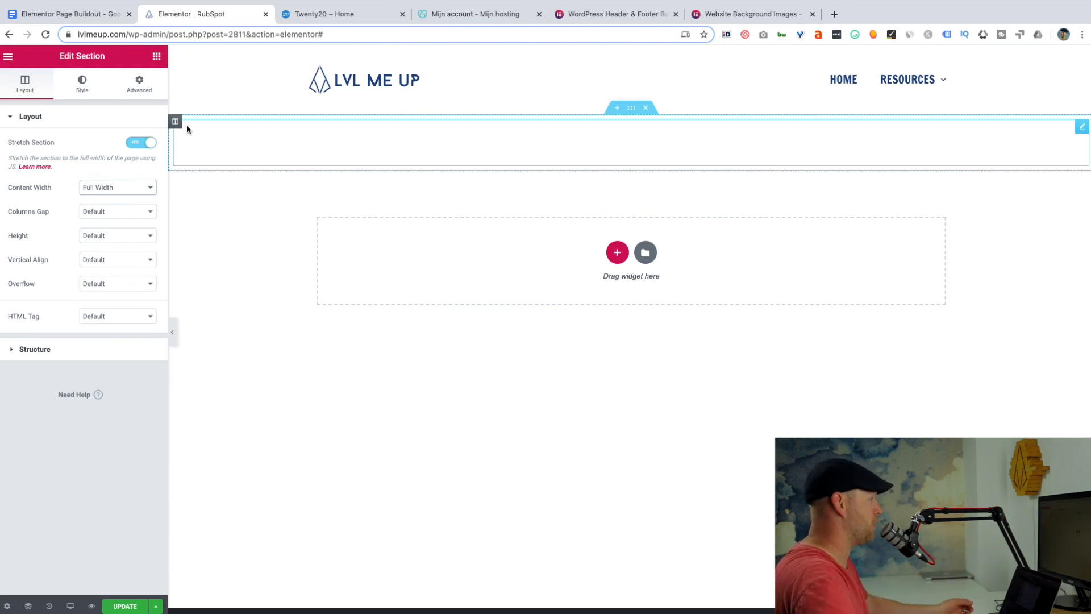
Give the section a slideshow background using the dog photo Header.png from the media library.
{"action": "left_click", "coordinate": [88, 88]}
{"action": "left_click", "coordinate": [149, 170]}
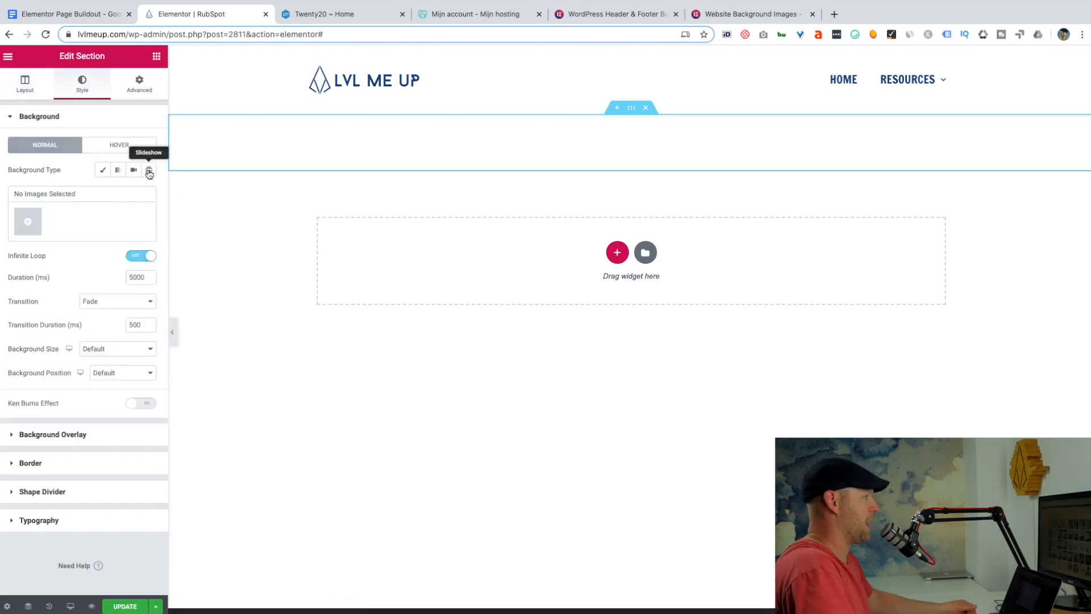
{"action": "left_click", "coordinate": [27, 222]}
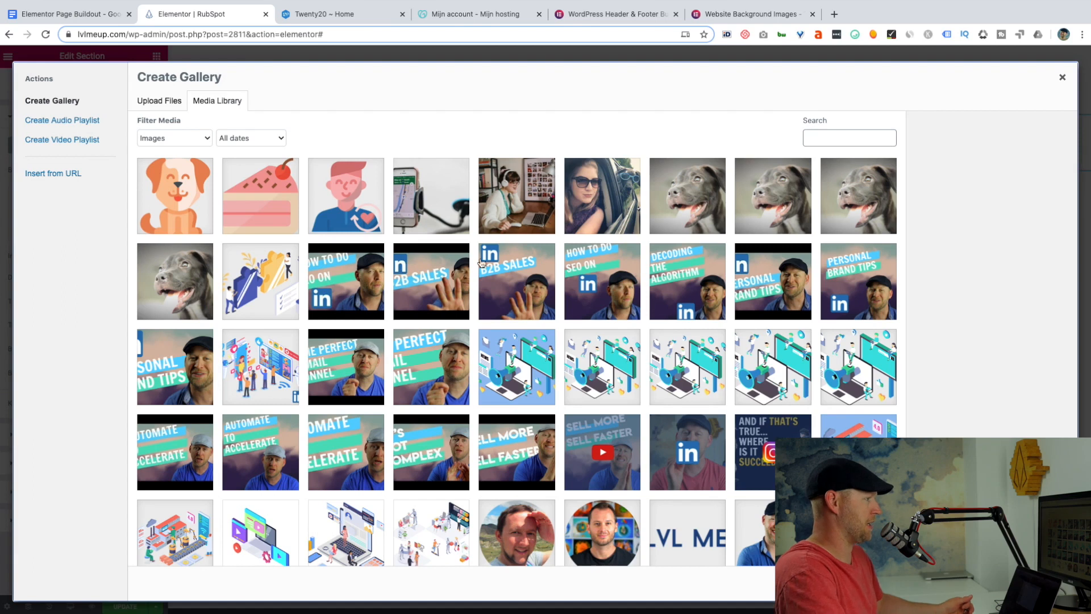
{"action": "left_click", "coordinate": [185, 281]}
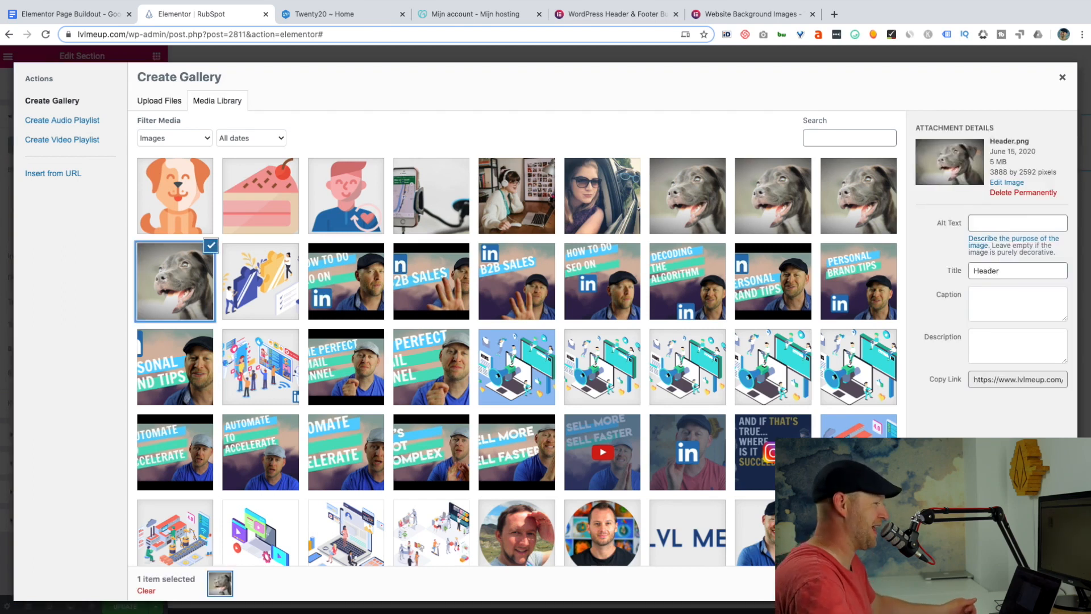
{"action": "left_click", "coordinate": [1026, 583]}
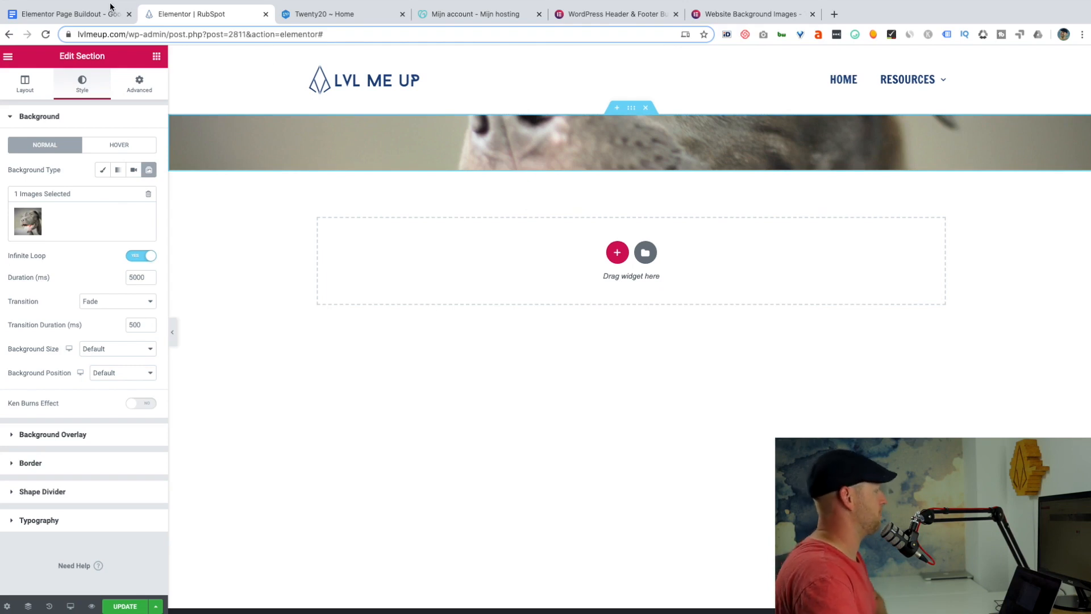
Add a Large H1 heading to the section with the headline "Rescue More Dogs And Collaborate Better." copied from the Google Docs outline.
{"action": "left_click", "coordinate": [161, 57]}
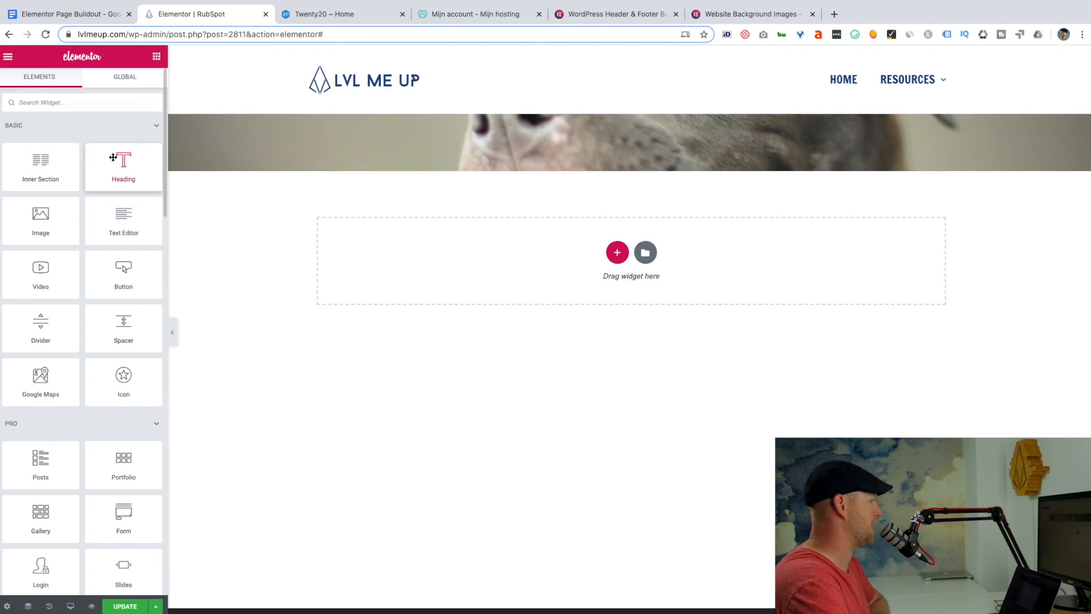
{"action": "left_click_drag", "start_coordinate": [121, 174], "coordinate": [293, 136]}
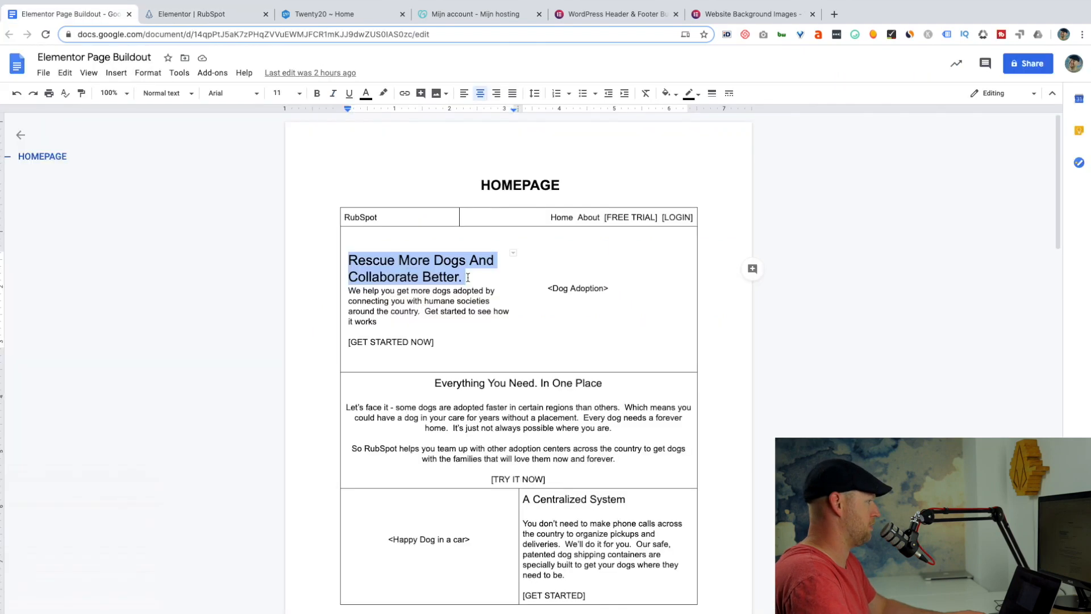
{"action": "left_click_drag", "start_coordinate": [469, 276], "coordinate": [462, 276]}
{"action": "key", "text": "ctrl+c"}
{"action": "left_click", "coordinate": [214, 13]}
{"action": "key", "text": "ctrl+v"}
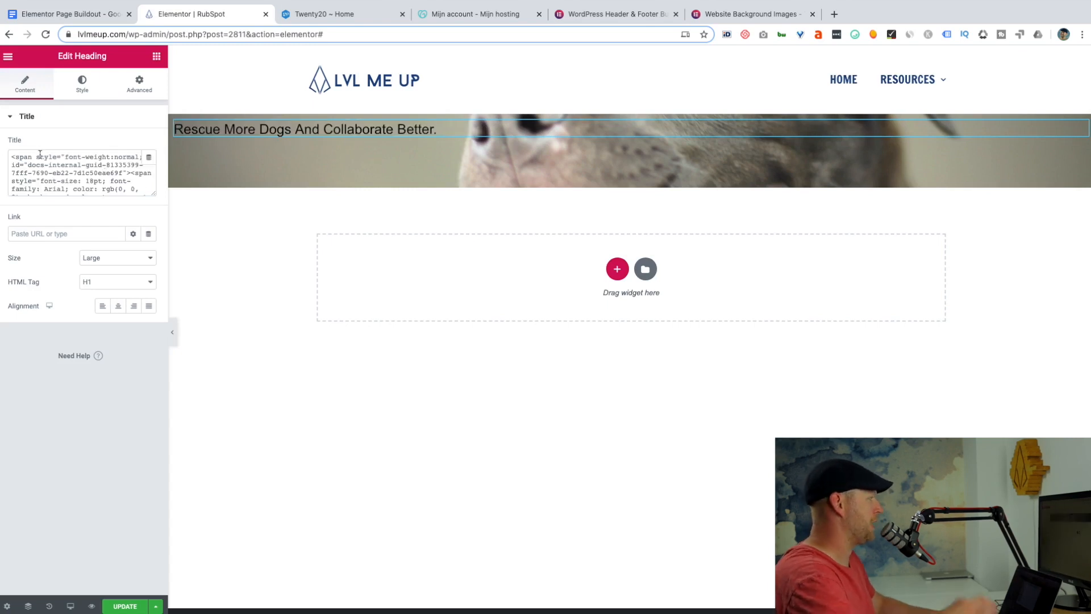
Replace the heading's formatted title code with the plain text "Rescue More Dogs And Collaborate Better.".
{"action": "left_click_drag", "start_coordinate": [12, 156], "coordinate": [68, 204]}
{"action": "key", "text": "ctrl+a"}
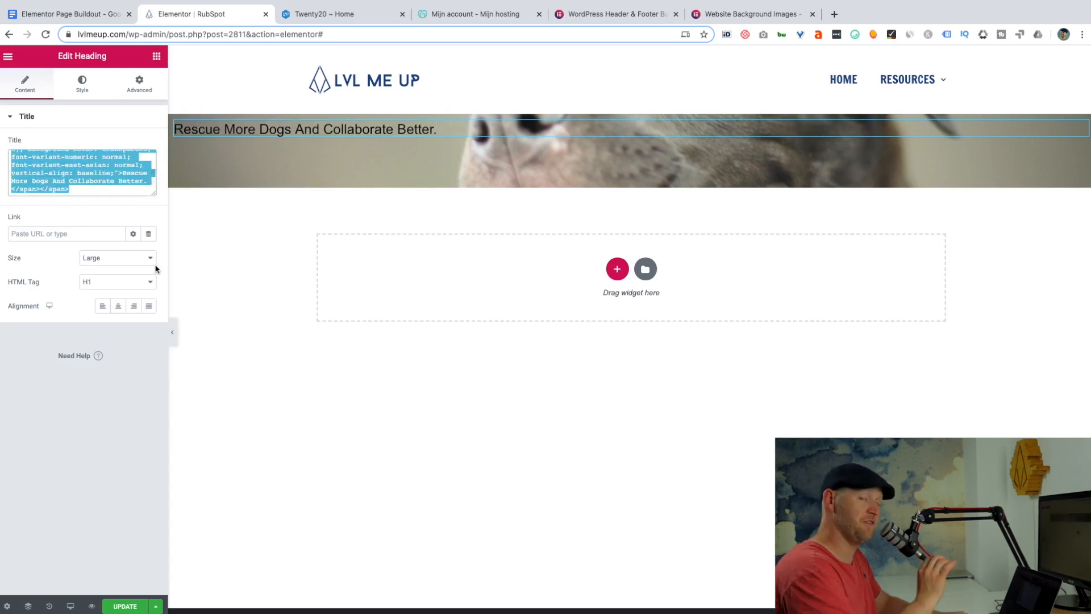
{"action": "key", "text": "ctrl+shift+v"}
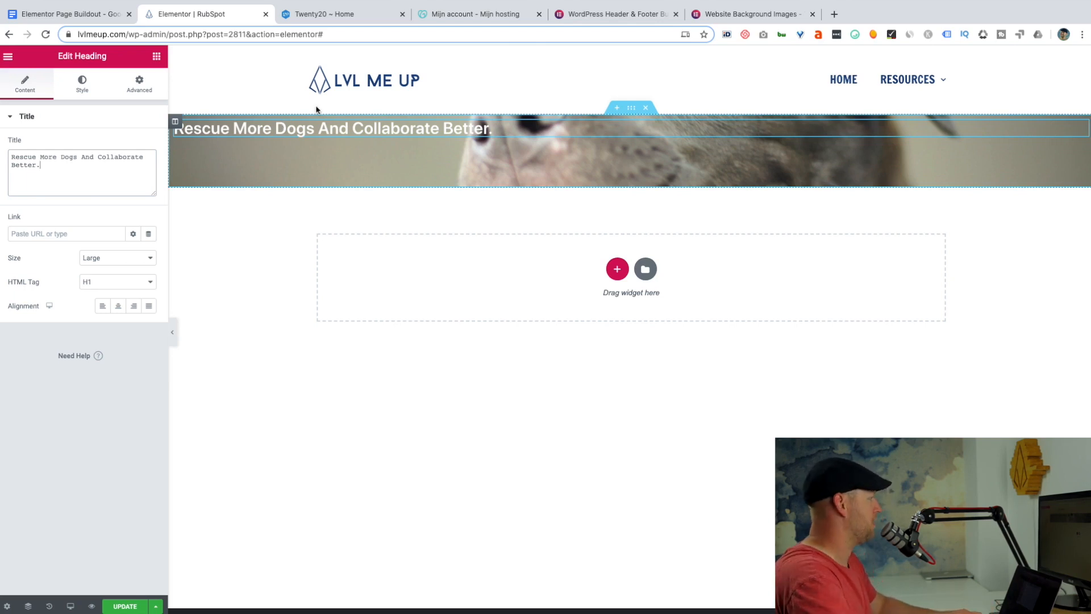
Try to split the heading after "Dogs" by adding a line break within the title setting's text.
{"action": "left_click", "coordinate": [81, 157]}
{"action": "key", "text": "Return"}
{"action": "key", "text": "BackSpace"}
{"action": "type", "text": "\\"}
{"action": "key", "text": "BackSpace"}
{"action": "key", "text": "Return"}
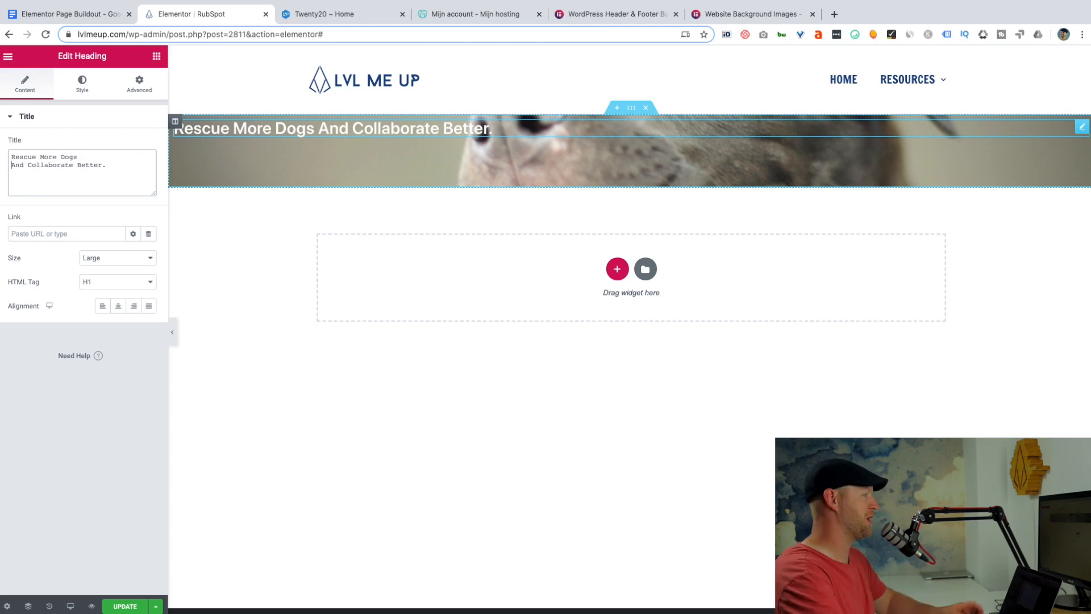
{"action": "key", "text": "BackSpace"}
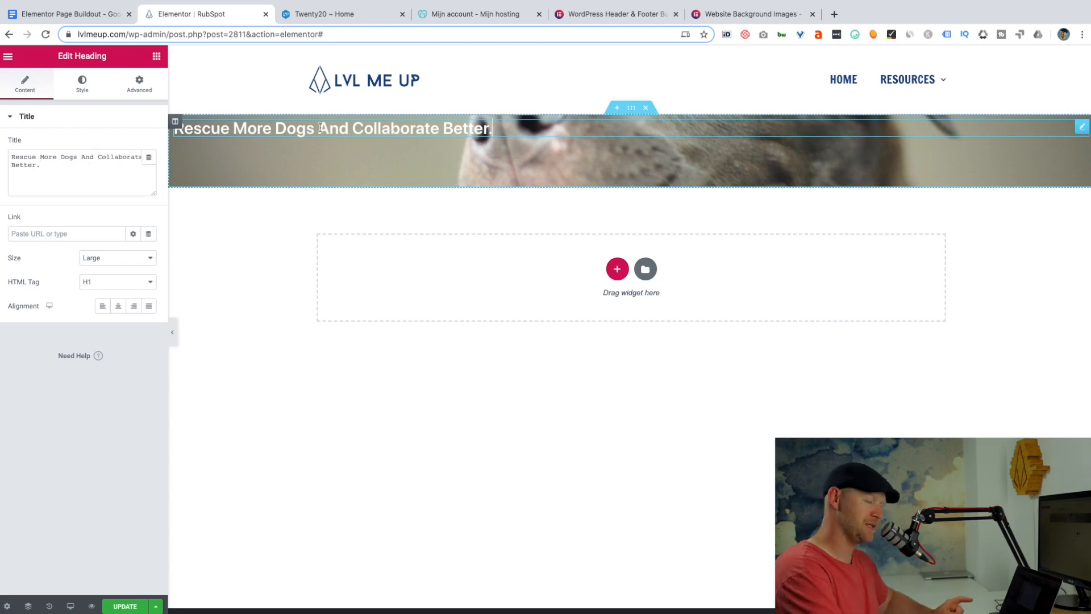
{"action": "key", "text": "Return"}
{"action": "key", "text": "BackSpace"}
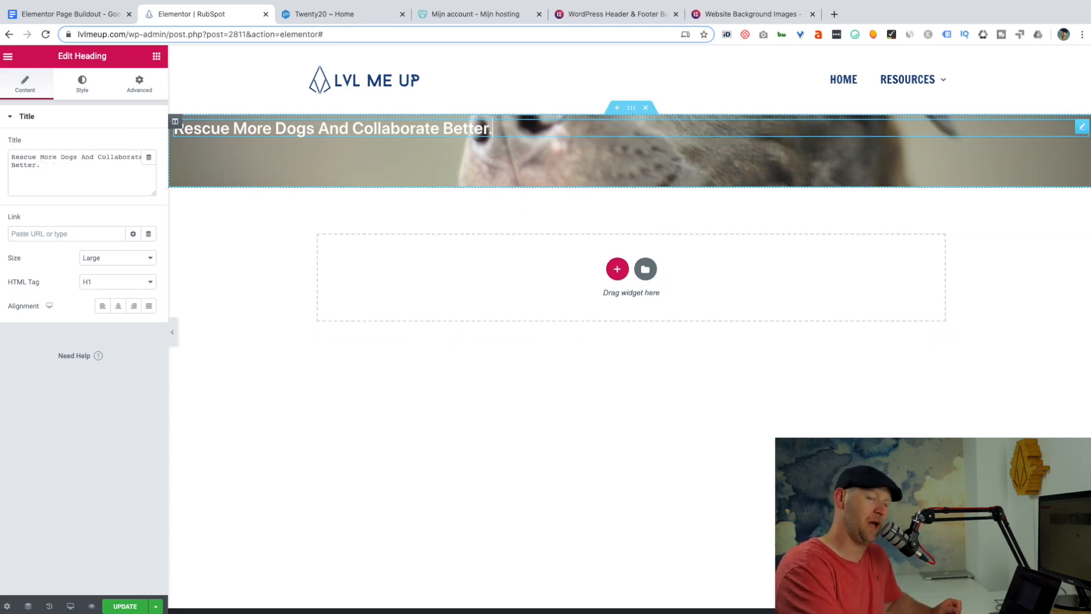
Break the heading into two lines before "And Collaborate Better." by editing it directly on the page canvas.
{"action": "left_click", "coordinate": [320, 129]}
{"action": "key", "text": "Return"}
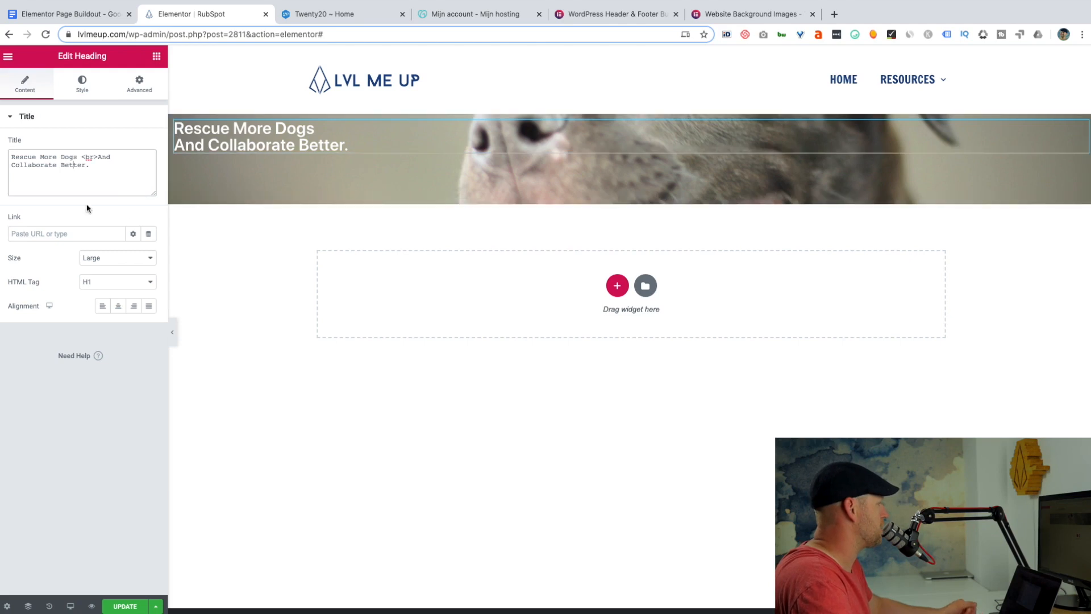
Set the headline's typography to the Roboto Slab font at a size of 49 px.
{"action": "left_click", "coordinate": [82, 83]}
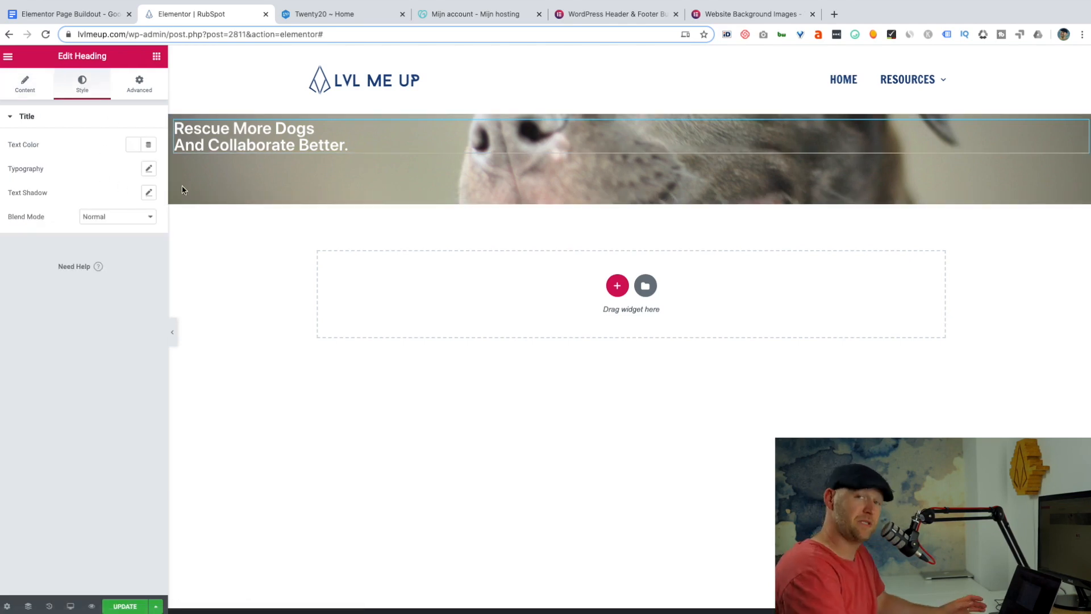
{"action": "left_click", "coordinate": [150, 170]}
{"action": "left_click_drag", "start_coordinate": [20, 245], "coordinate": [42, 240]}
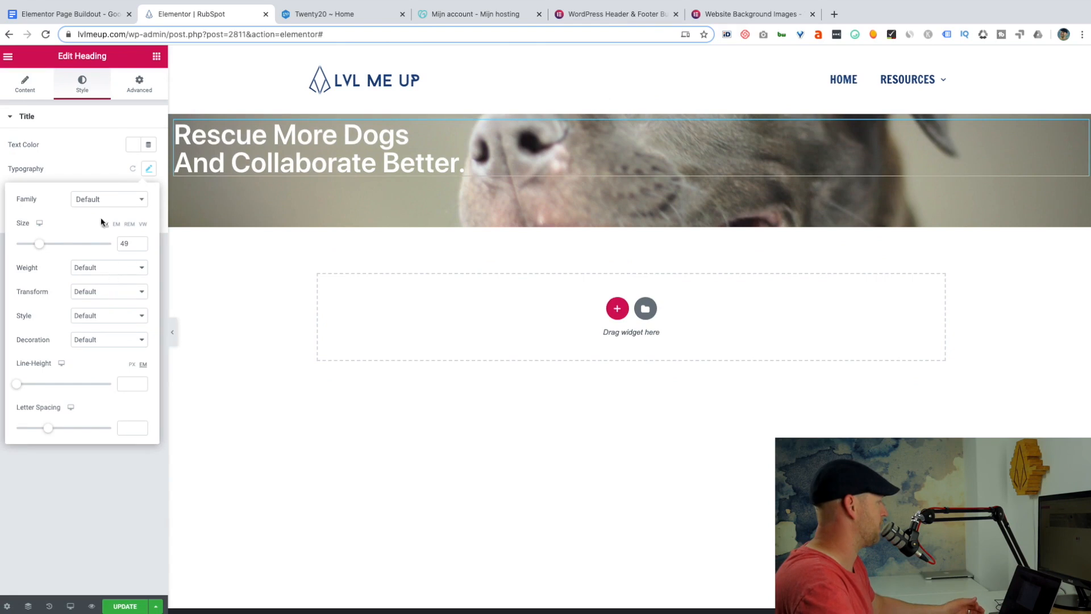
{"action": "left_click", "coordinate": [138, 199]}
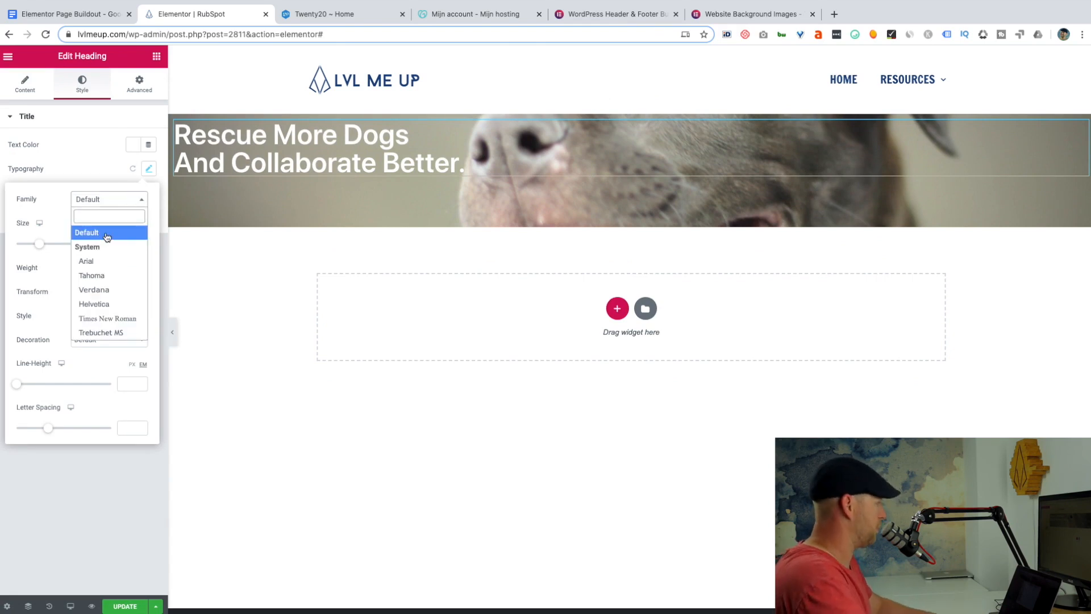
{"action": "type", "text": "robo"}
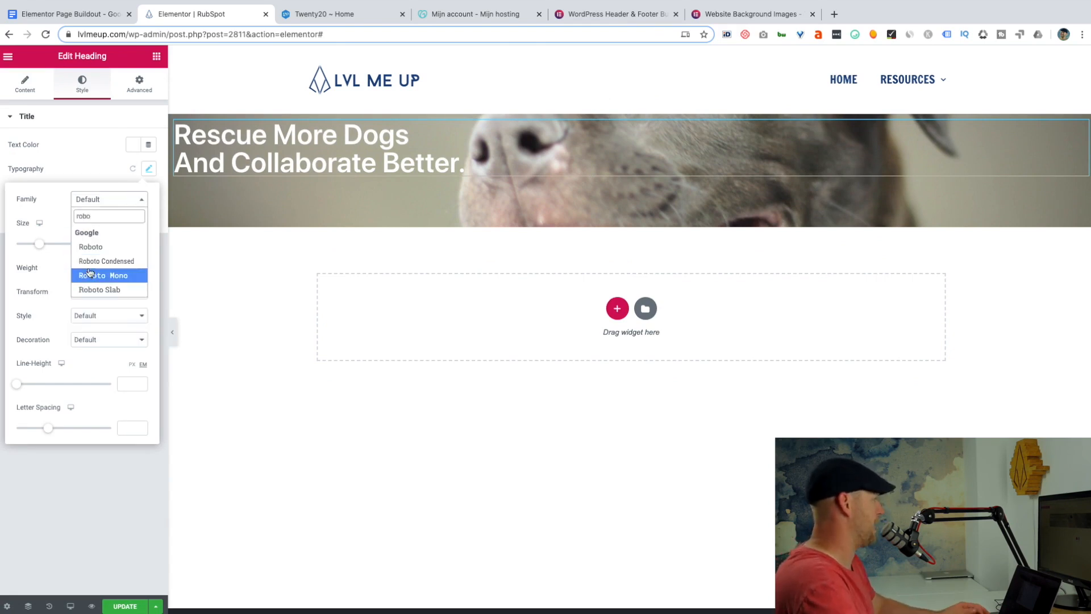
{"action": "left_click", "coordinate": [100, 289]}
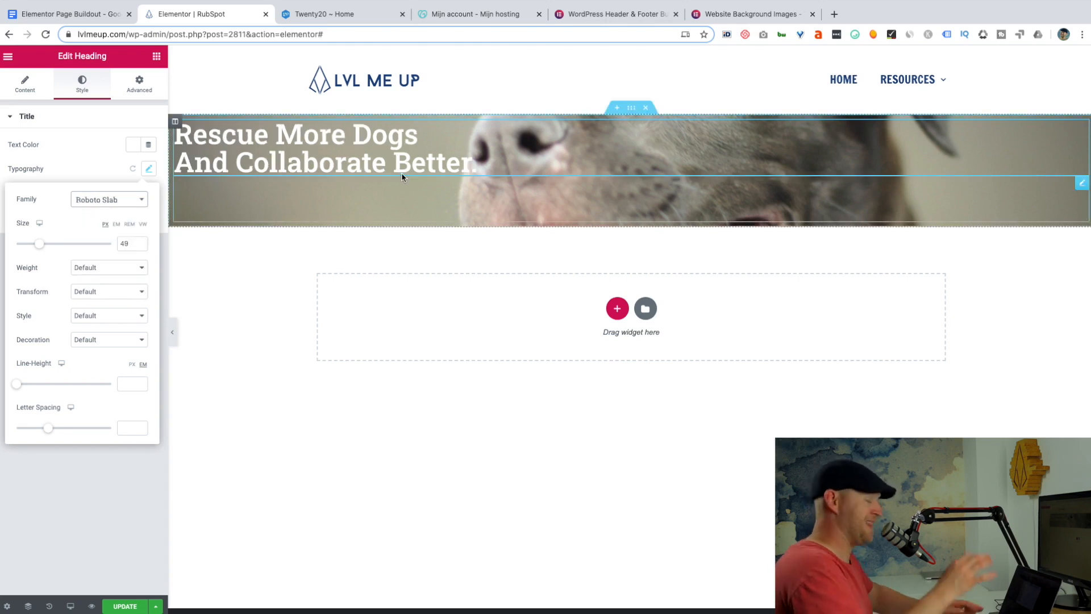
Add a second heading below the headline, using the "We help you get more dogs adopted" paragraph copied from the Google Docs outline.
{"action": "left_click", "coordinate": [154, 59]}
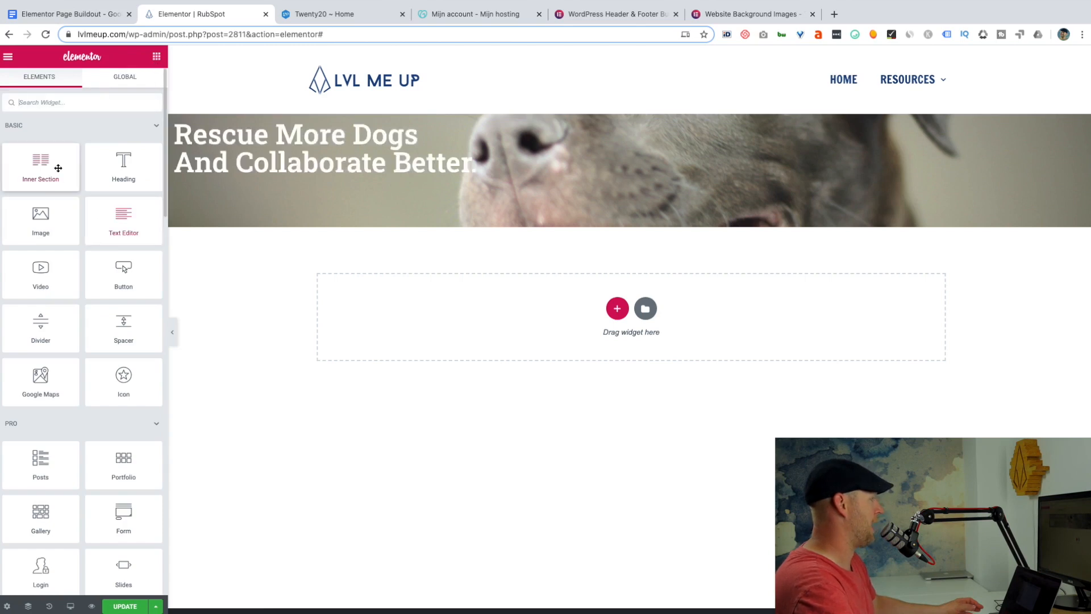
{"action": "left_click_drag", "start_coordinate": [120, 165], "coordinate": [248, 191]}
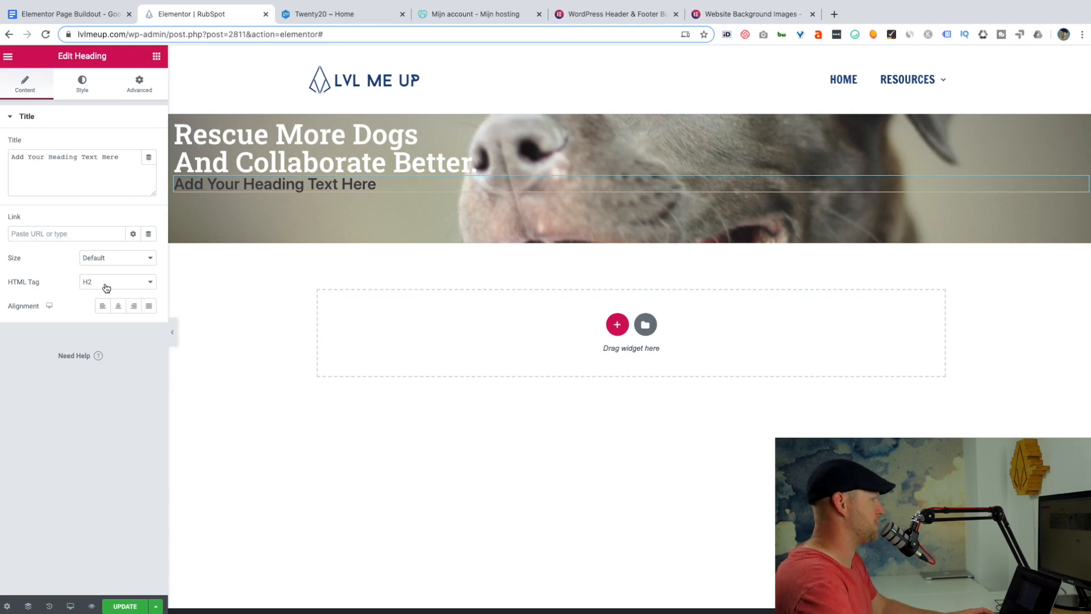
{"action": "left_click", "coordinate": [97, 16]}
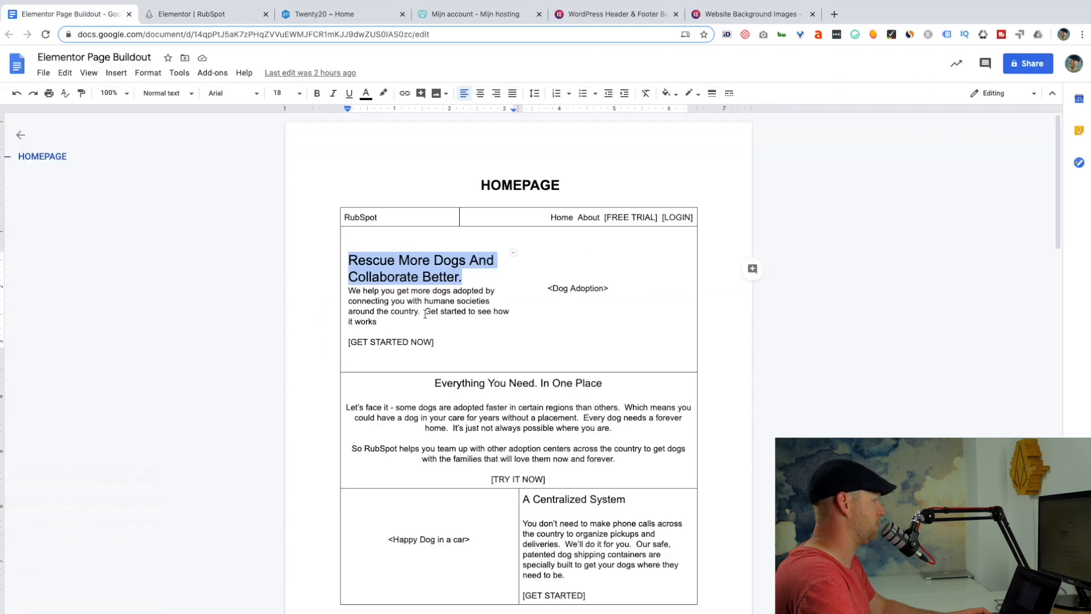
{"action": "left_click_drag", "start_coordinate": [401, 324], "coordinate": [344, 290]}
{"action": "key", "text": "ctrl+c"}
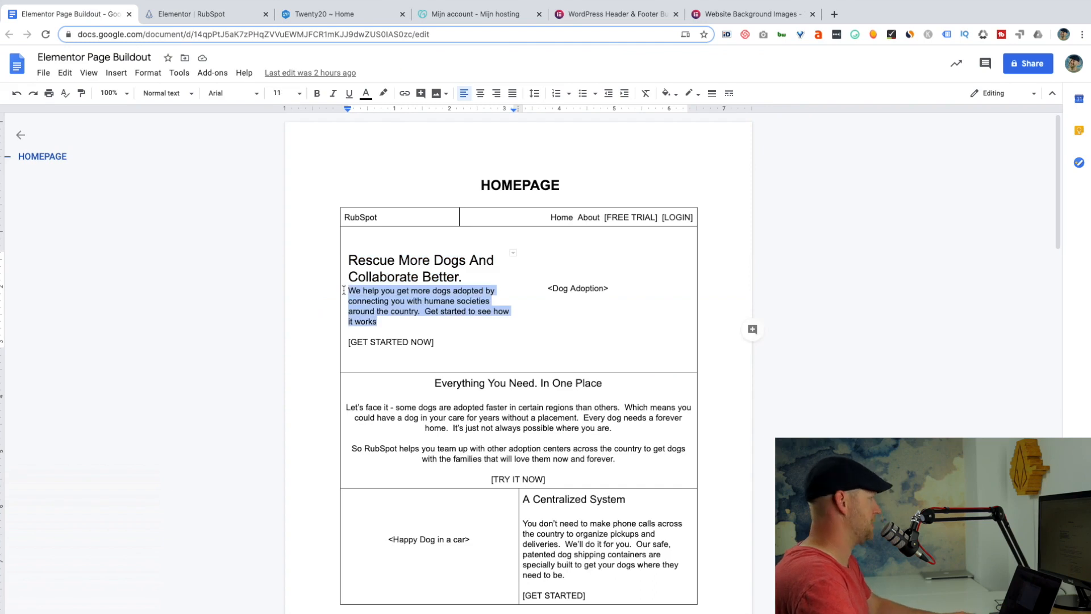
{"action": "left_click", "coordinate": [198, 20]}
{"action": "key", "text": "ctrl+v"}
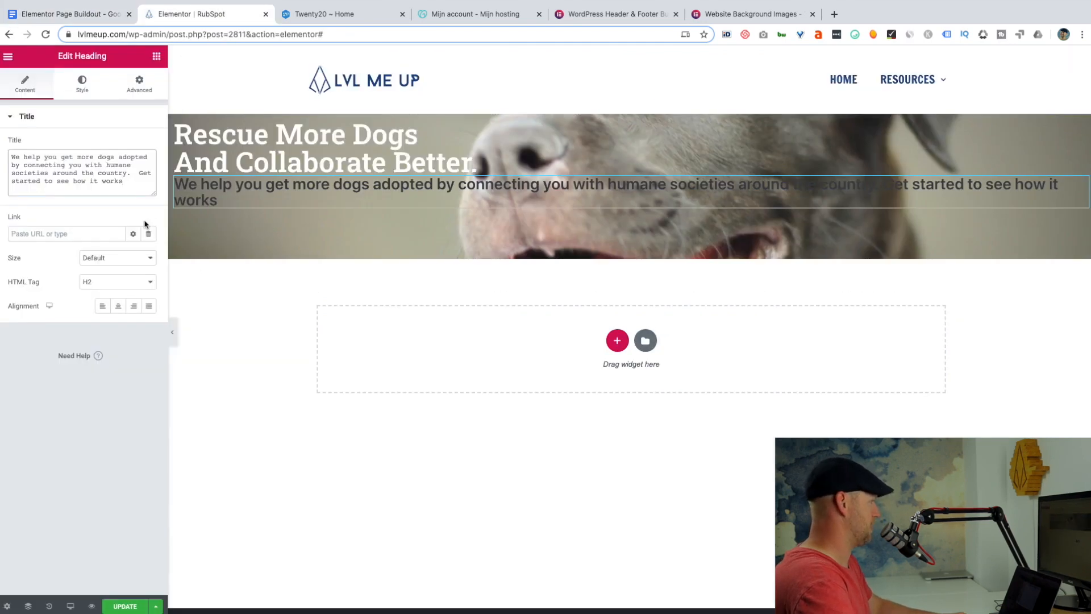
Break the subheading into four lines, starting new lines at "connecting", "around" and "how it works".
{"action": "left_click", "coordinate": [23, 165]}
{"action": "type", "text": "<br>"}
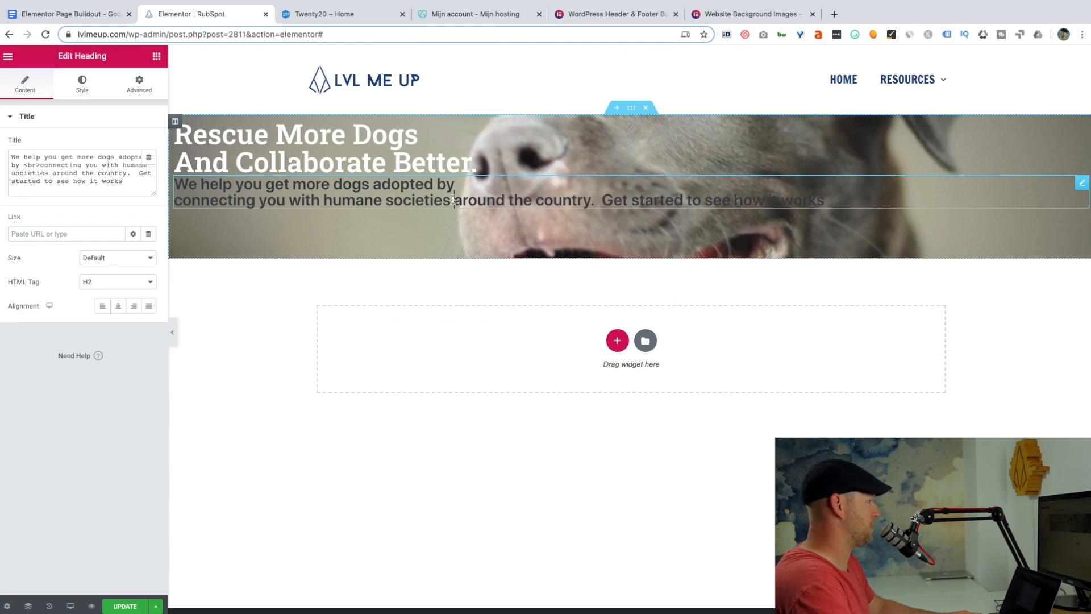
{"action": "key", "text": "Return"}
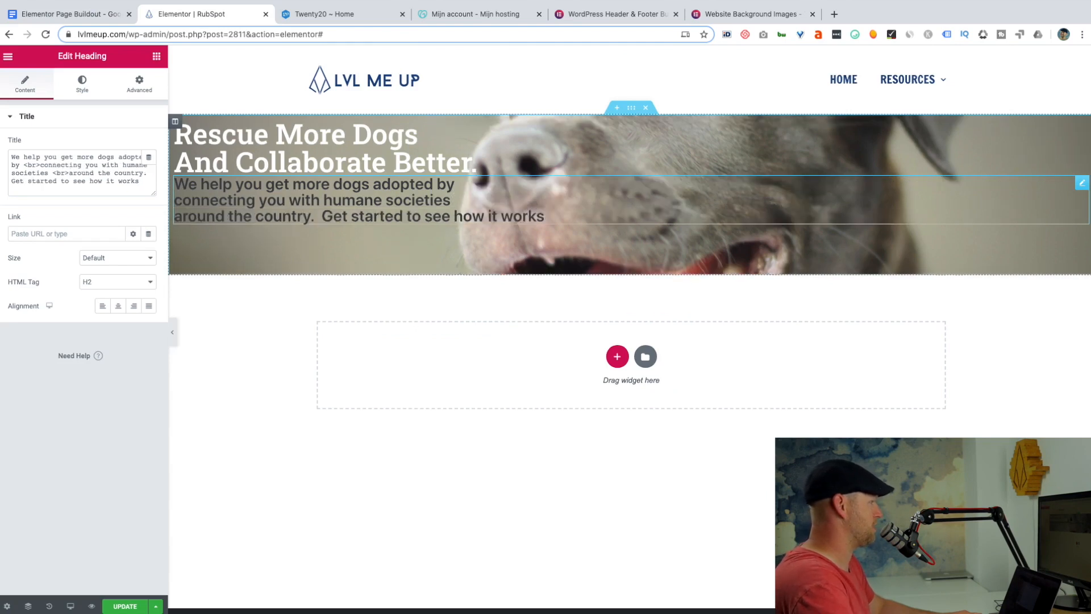
{"action": "left_click", "coordinate": [454, 215]}
{"action": "key", "text": "Return"}
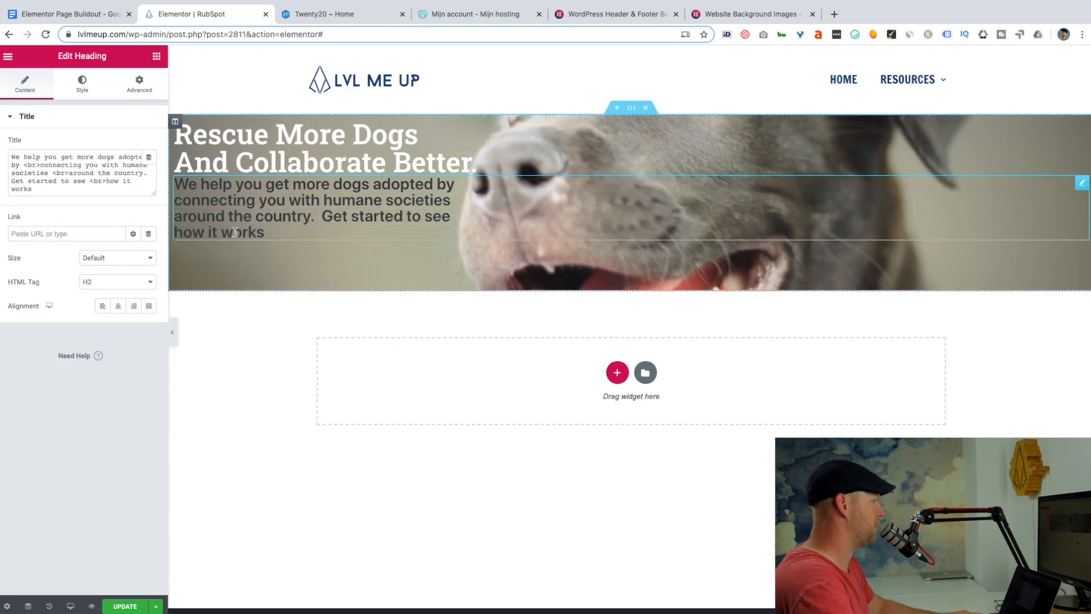
{"action": "left_click_drag", "start_coordinate": [50, 188], "coordinate": [3, 158]}
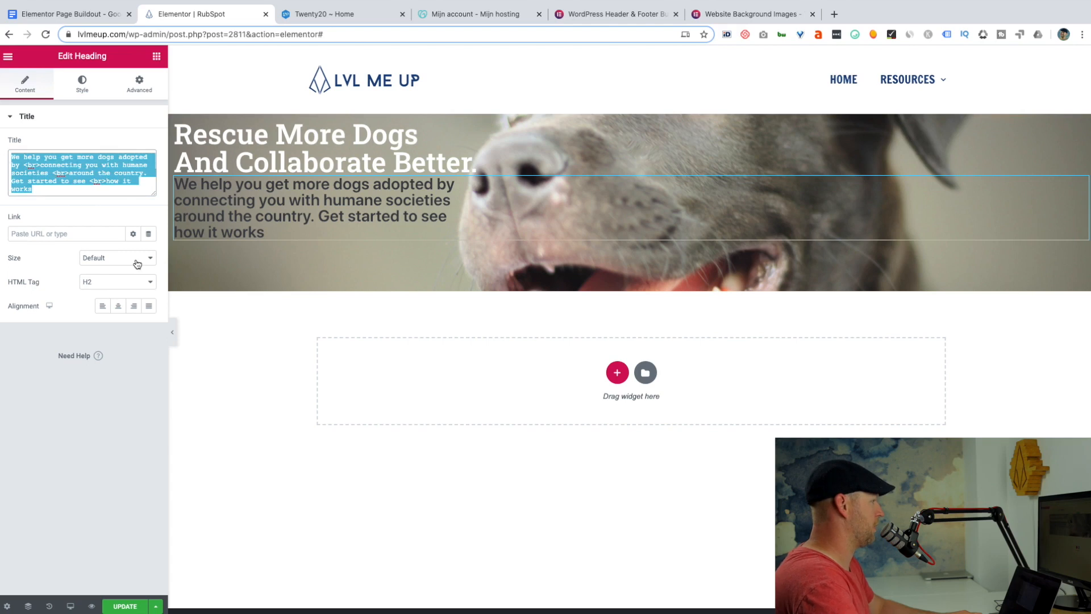
Set the subheading's font size to 21 px and its text color to white.
{"action": "left_click", "coordinate": [74, 82]}
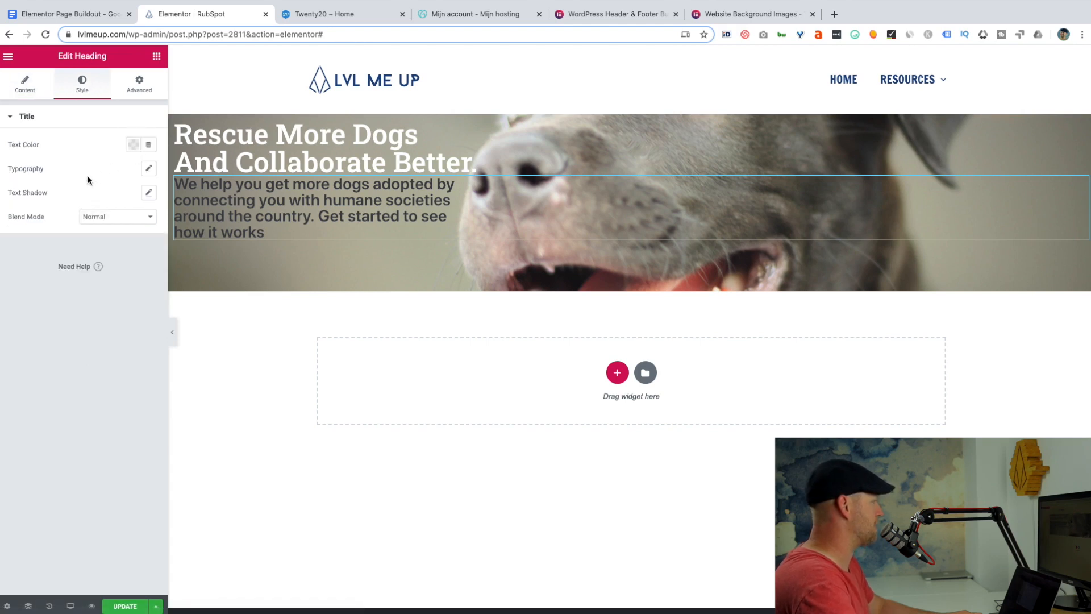
{"action": "left_click", "coordinate": [150, 169]}
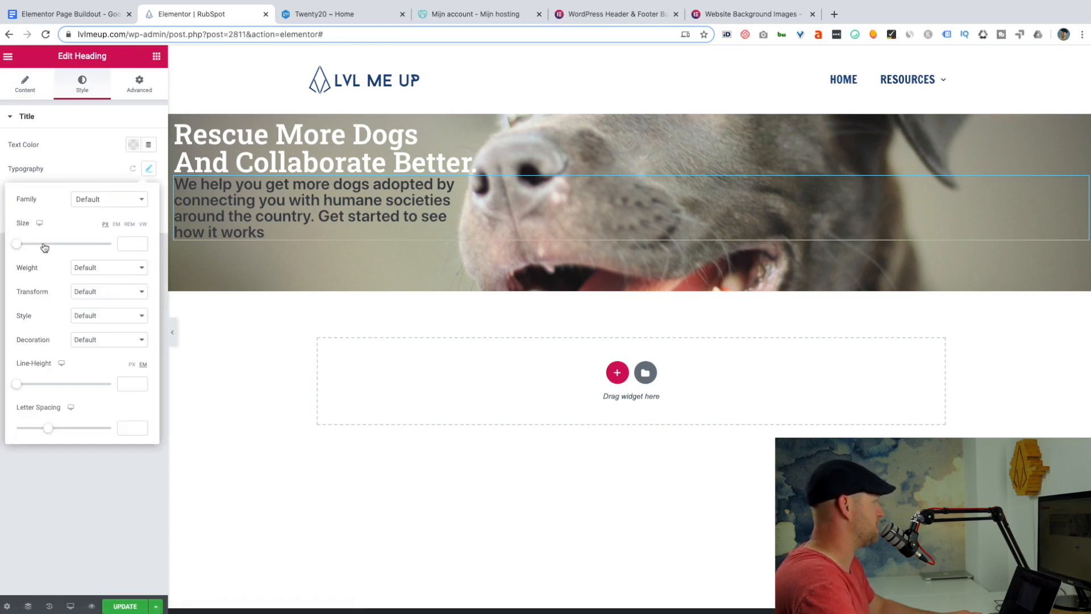
{"action": "left_click_drag", "start_coordinate": [19, 246], "coordinate": [25, 245]}
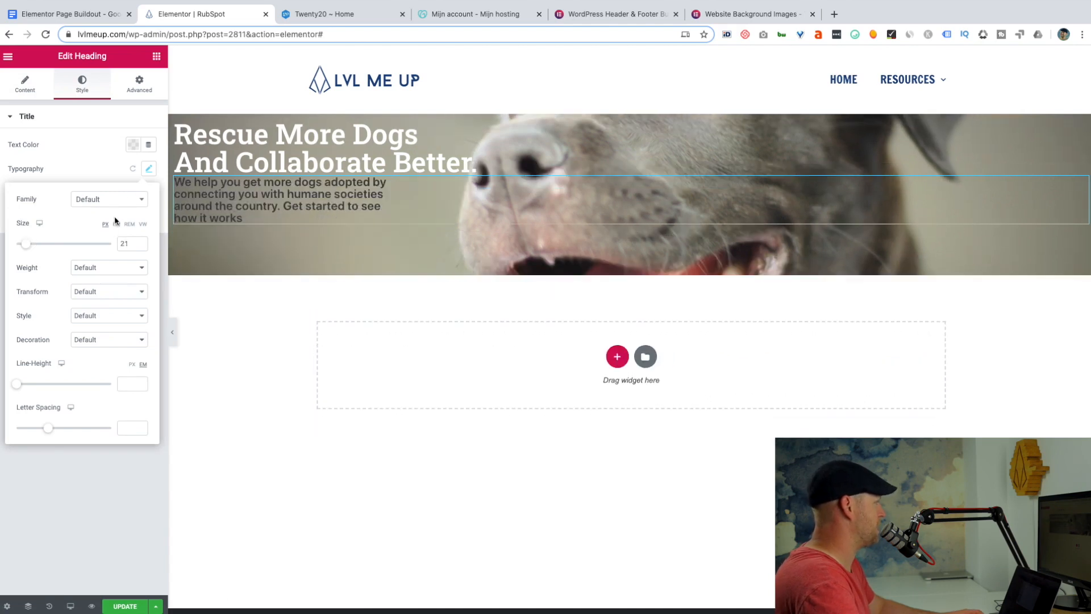
{"action": "left_click", "coordinate": [133, 145]}
{"action": "left_click_drag", "start_coordinate": [143, 283], "coordinate": [80, 195]}
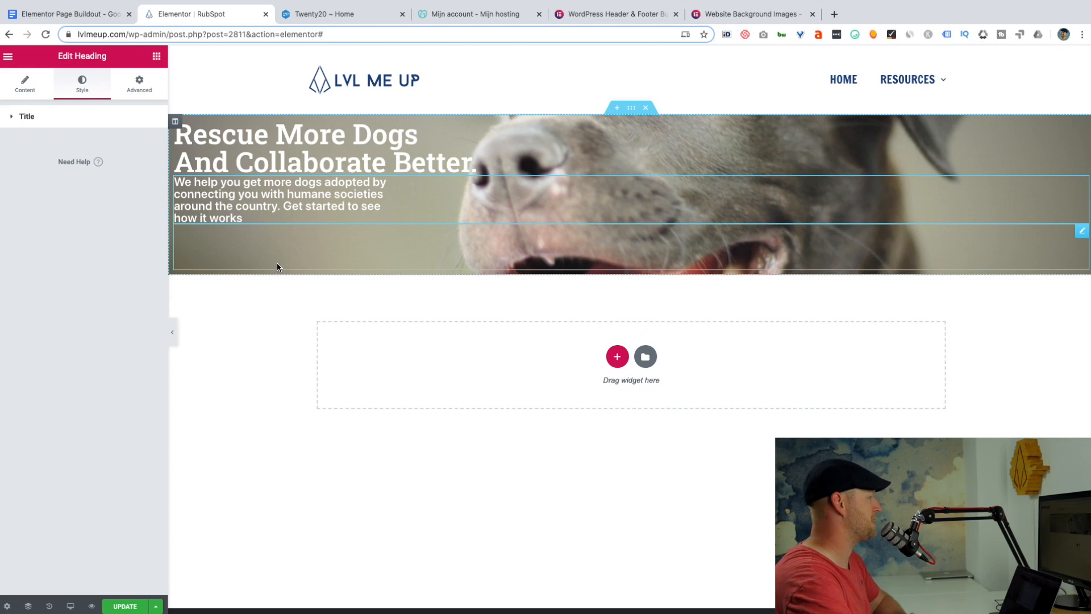
Unlink the subheading's margin values and set its top and bottom margins to 10 px.
{"action": "left_click", "coordinate": [140, 91]}
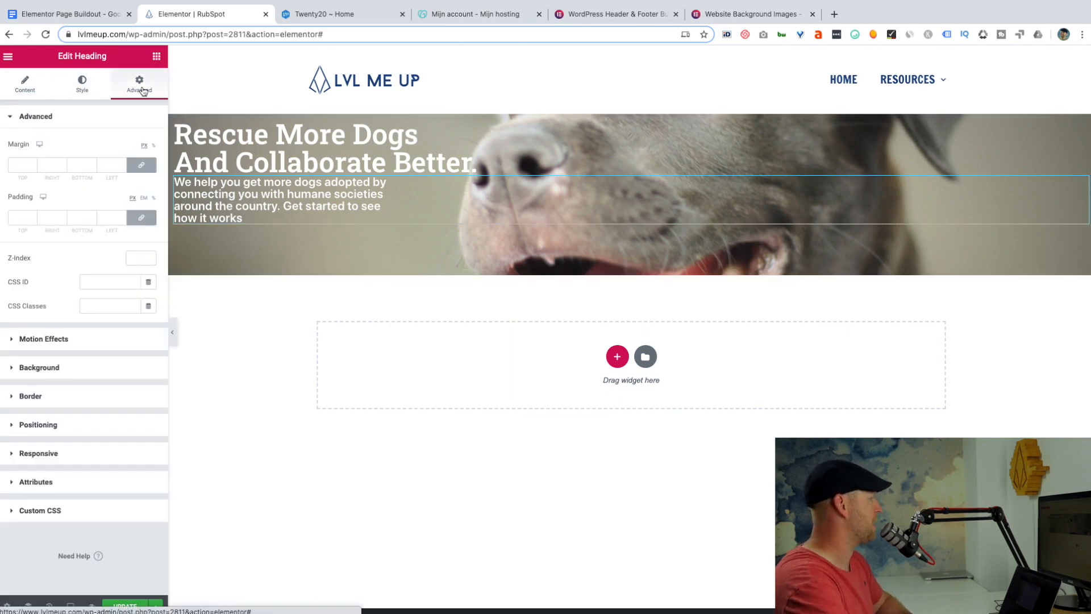
{"action": "left_click", "coordinate": [141, 164]}
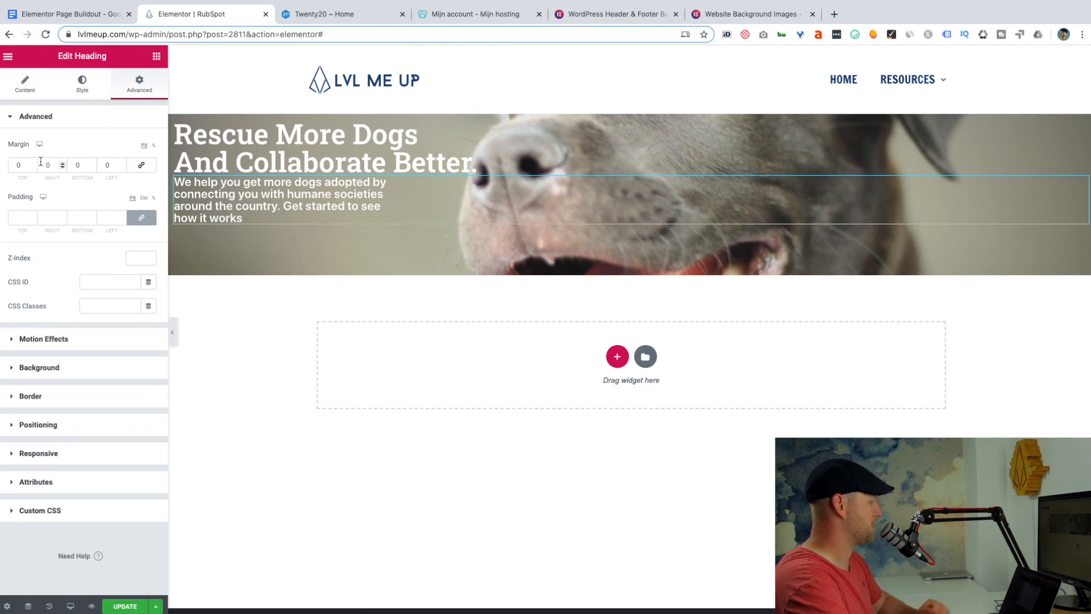
{"action": "left_click", "coordinate": [17, 164]}
{"action": "type", "text": "10"}
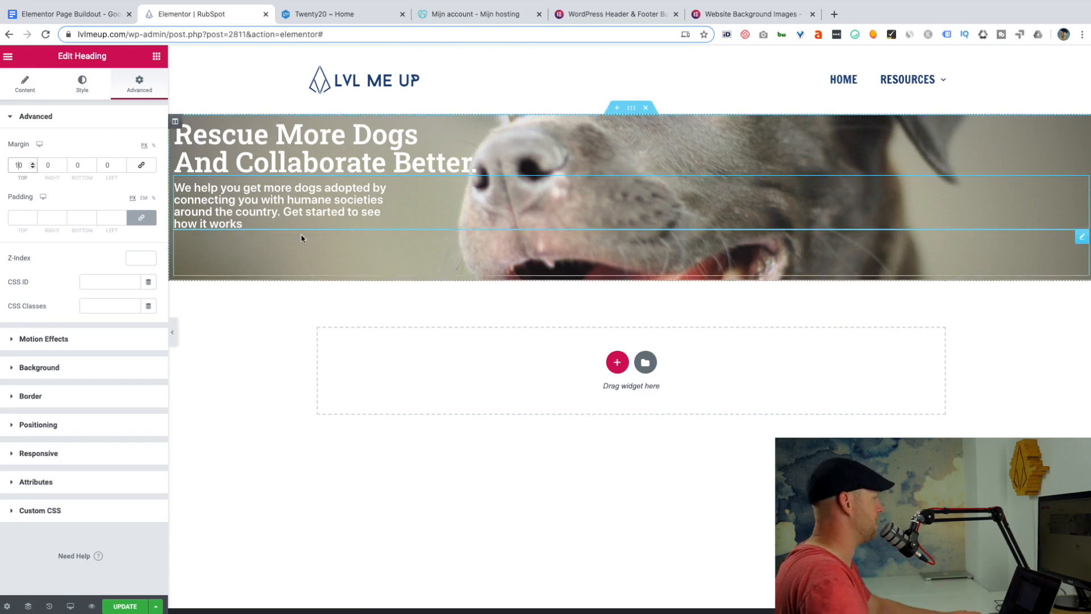
{"action": "left_click", "coordinate": [76, 165]}
{"action": "type", "text": "10"}
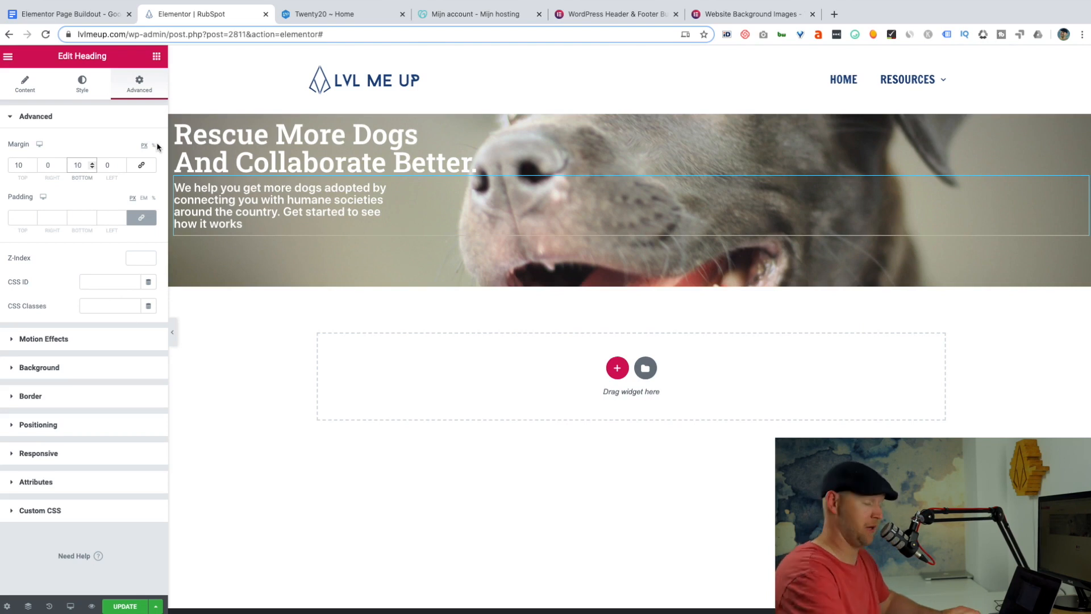
Add a Button widget to the hero section below the subheading.
{"action": "left_click", "coordinate": [155, 58]}
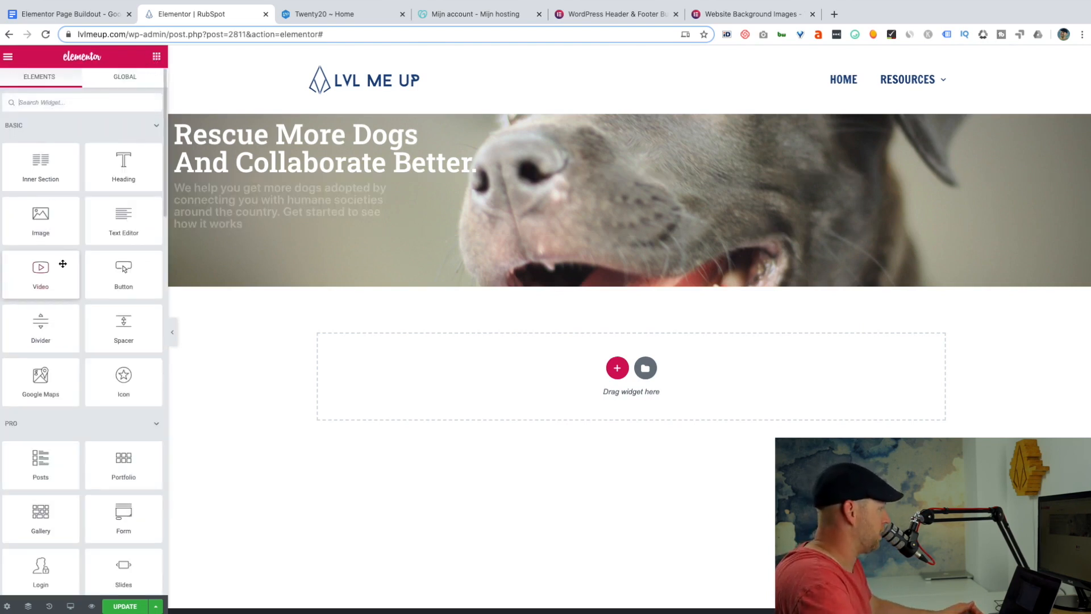
{"action": "scroll", "coordinate": [113, 267], "scroll_direction": "down", "scroll_amount": 1}
{"action": "left_click_drag", "start_coordinate": [142, 250], "coordinate": [238, 249]}
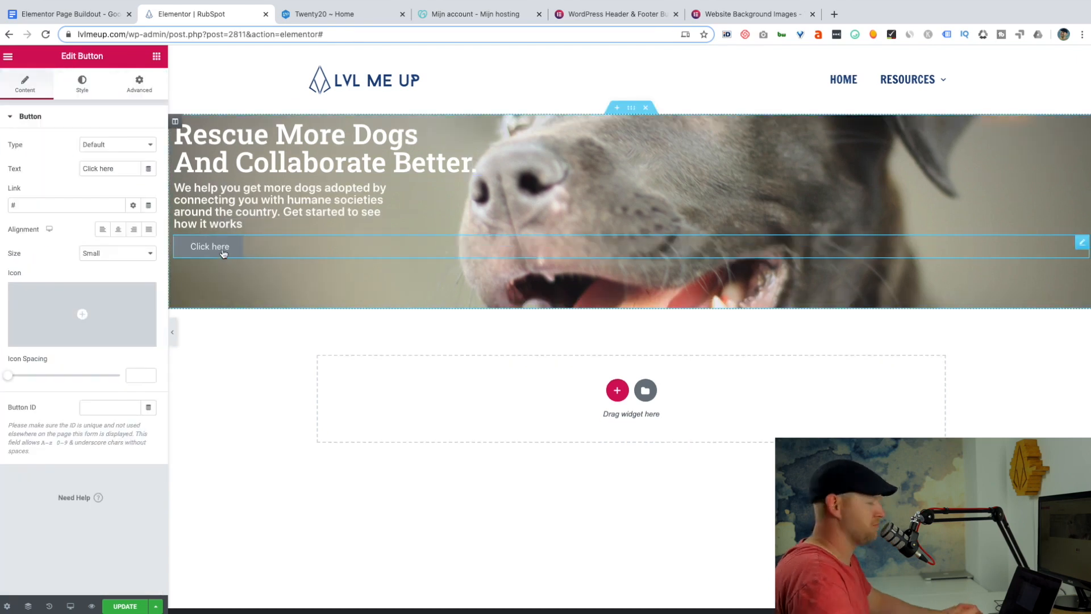
Set the button's typography to the Roboto Slab font at a size of 17 px.
{"action": "mouse_move", "coordinate": [98, 300]}
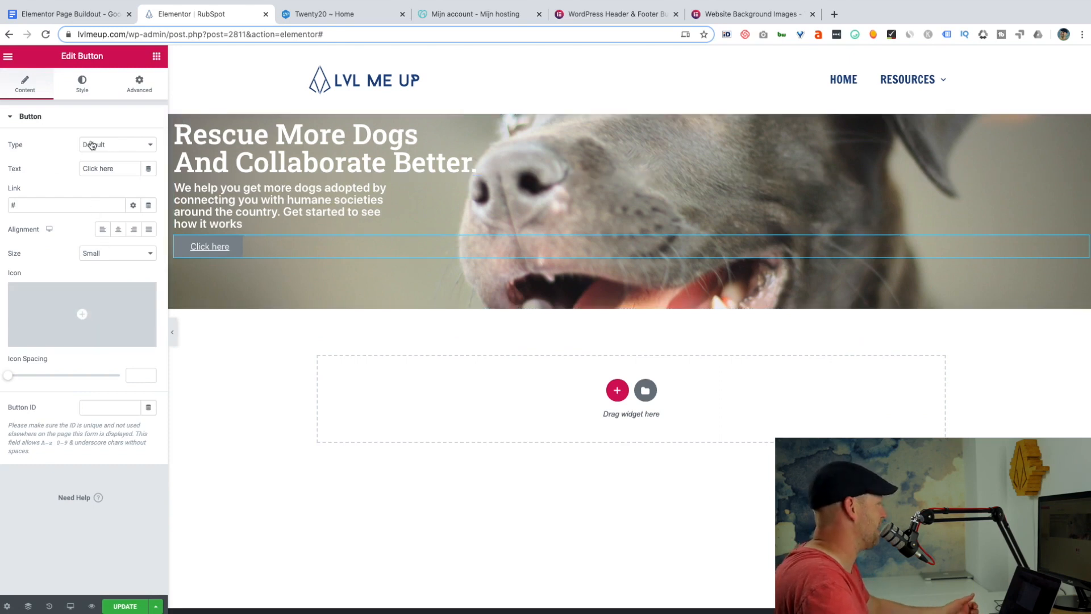
{"action": "left_click", "coordinate": [79, 87]}
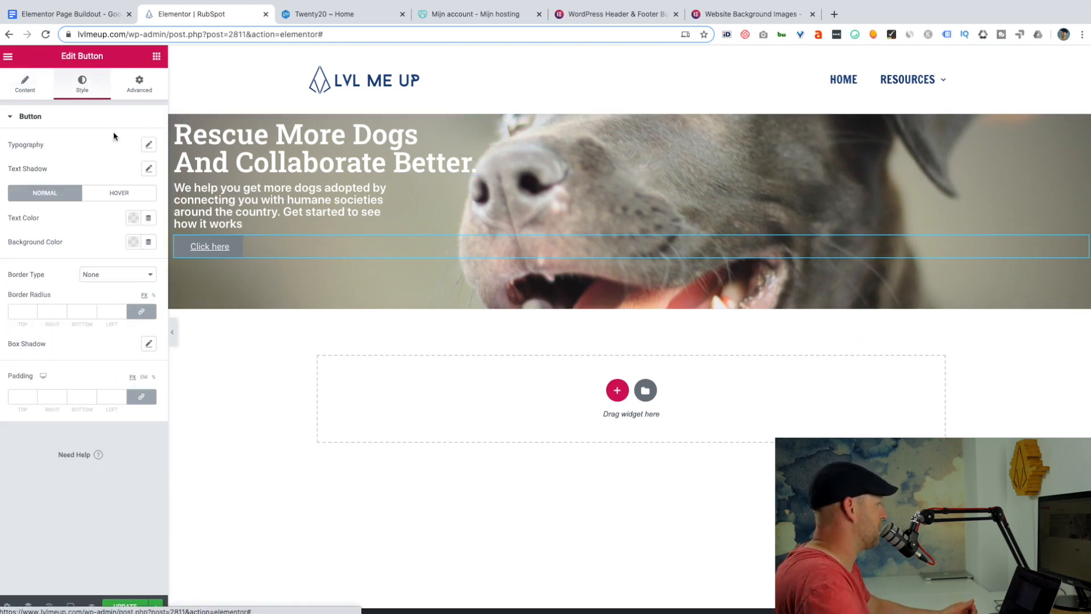
{"action": "left_click", "coordinate": [149, 145]}
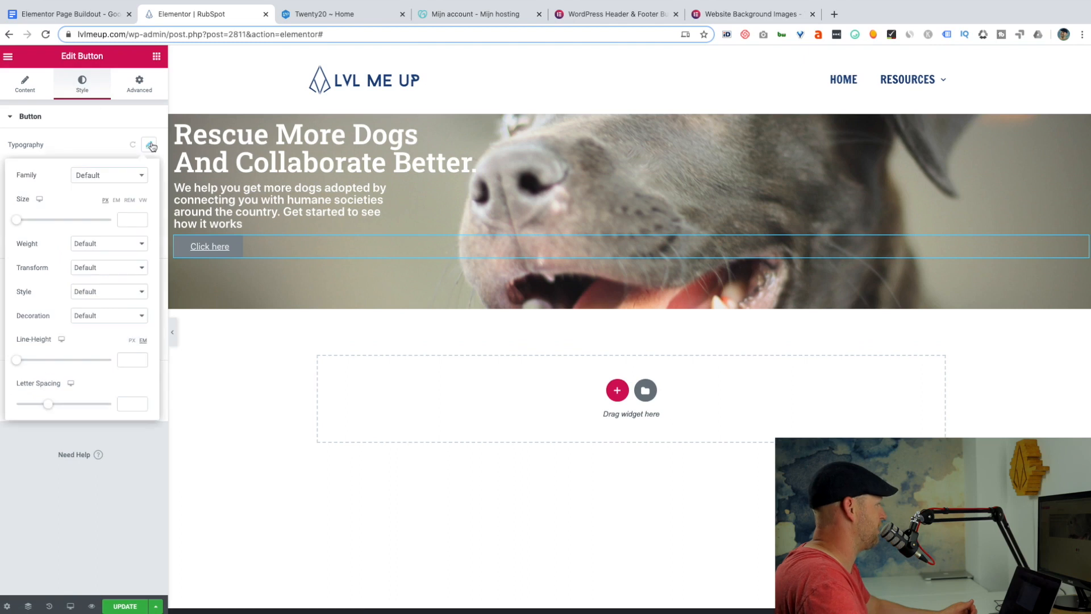
{"action": "left_click", "coordinate": [116, 176]}
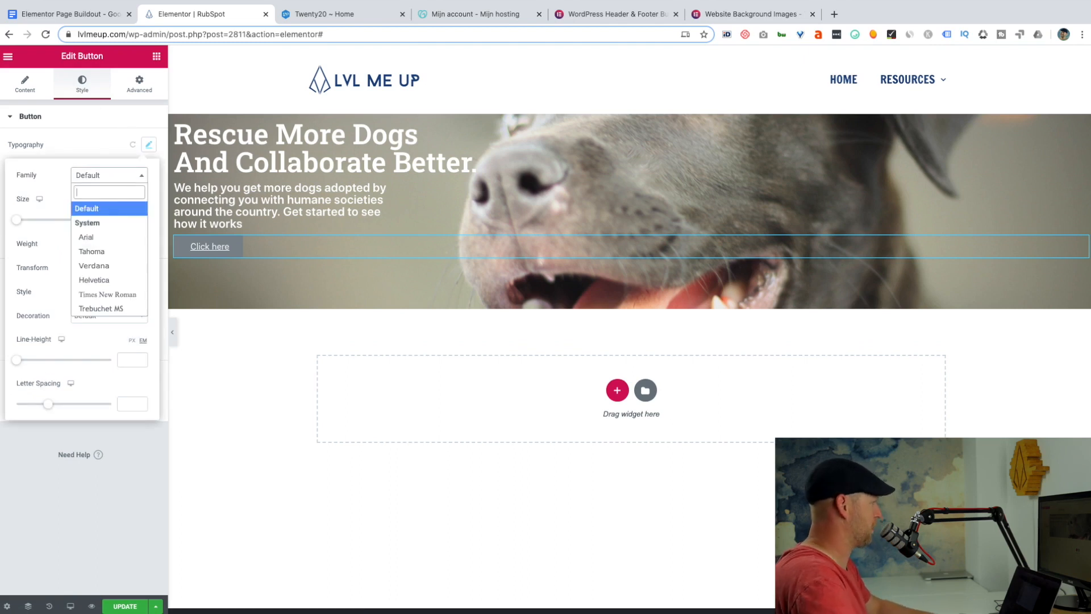
{"action": "type", "text": "robo"}
{"action": "left_click", "coordinate": [94, 265]}
{"action": "left_click_drag", "start_coordinate": [18, 223], "coordinate": [24, 220]}
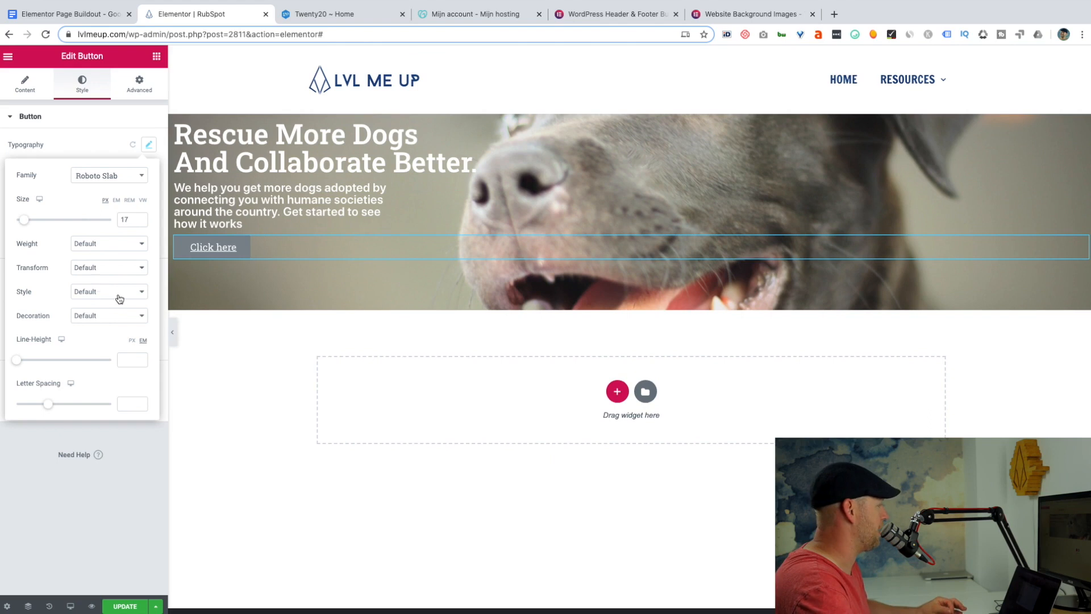
Remove the underline from the button's label by setting its text decoration to None.
{"action": "left_click", "coordinate": [138, 292]}
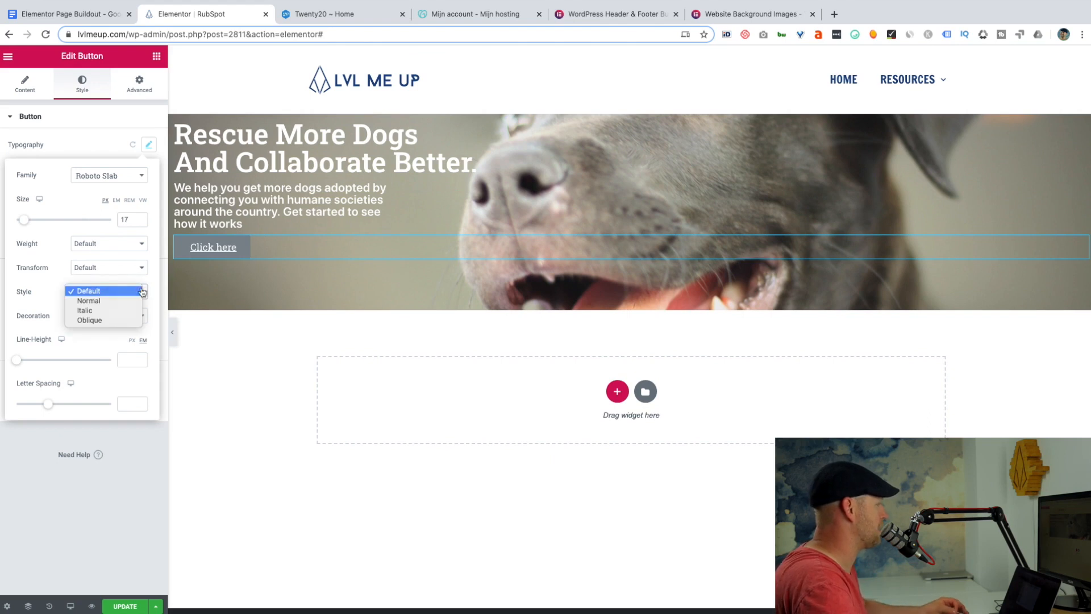
{"action": "left_click", "coordinate": [141, 291]}
{"action": "left_click", "coordinate": [139, 316]}
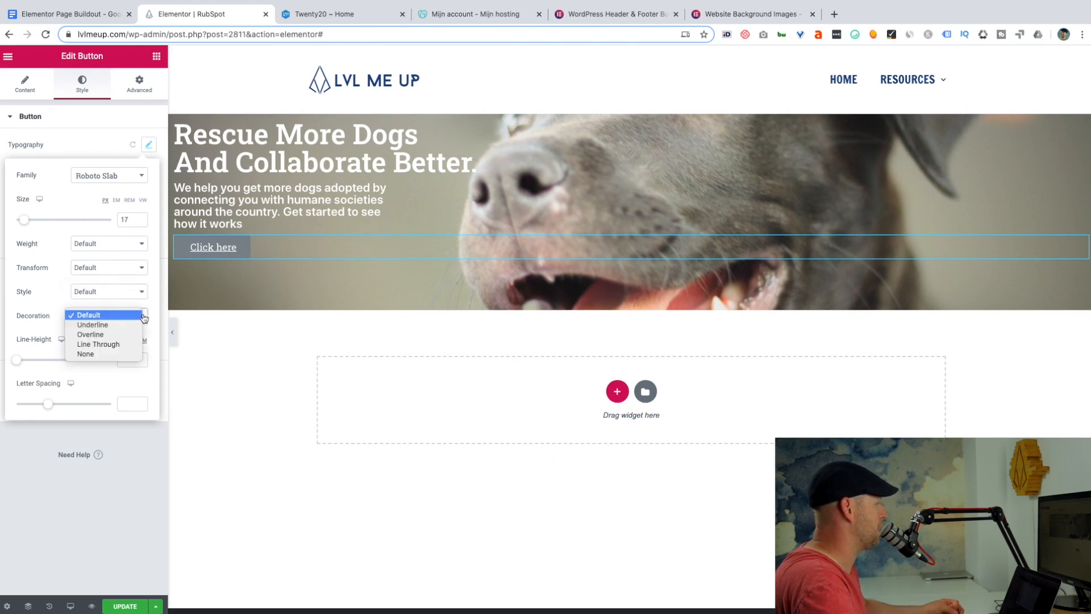
{"action": "left_click", "coordinate": [97, 355]}
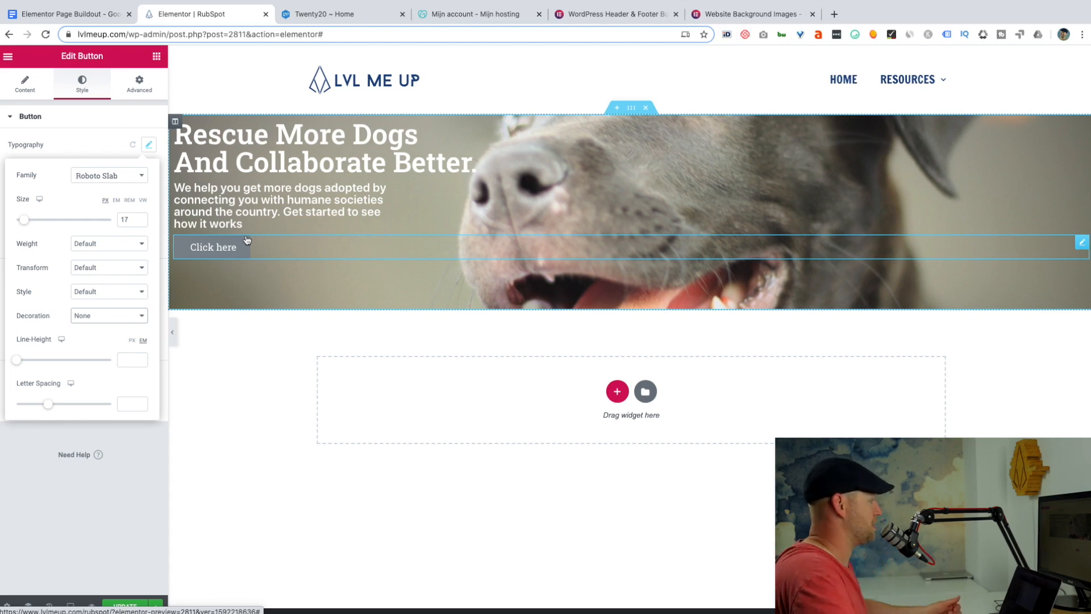
Give the hero button a blue background and add a white box shadow to it.
{"action": "left_click", "coordinate": [208, 240]}
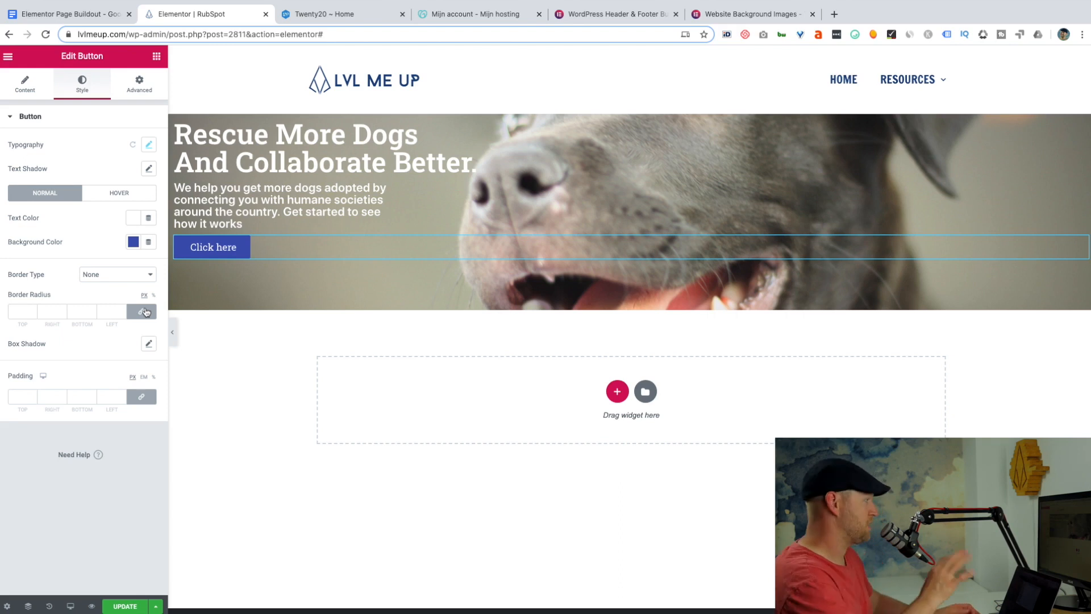
{"action": "left_click", "coordinate": [149, 344]}
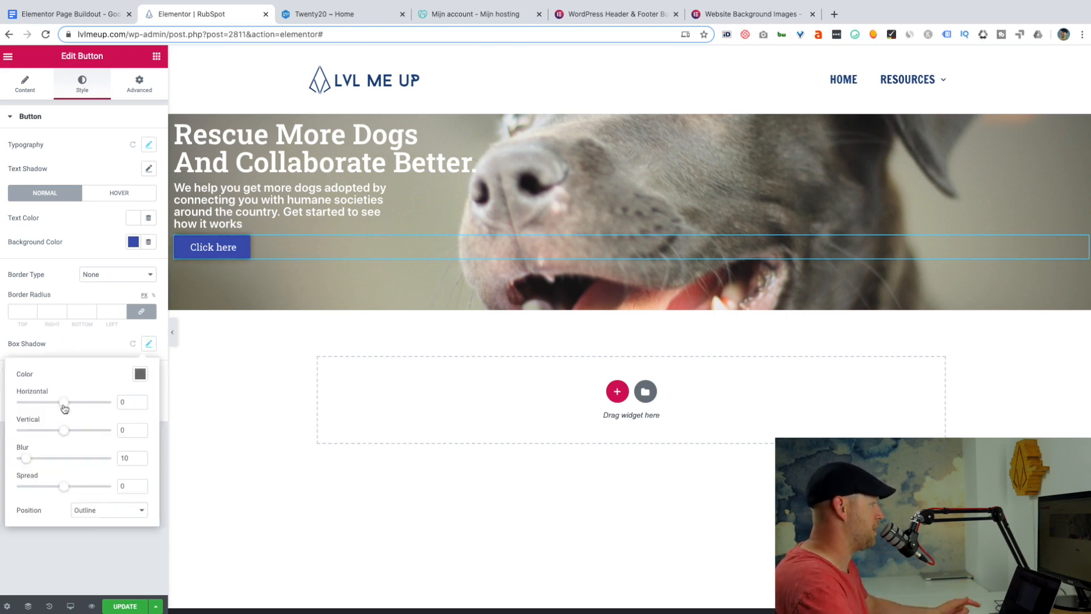
{"action": "left_click", "coordinate": [139, 375]}
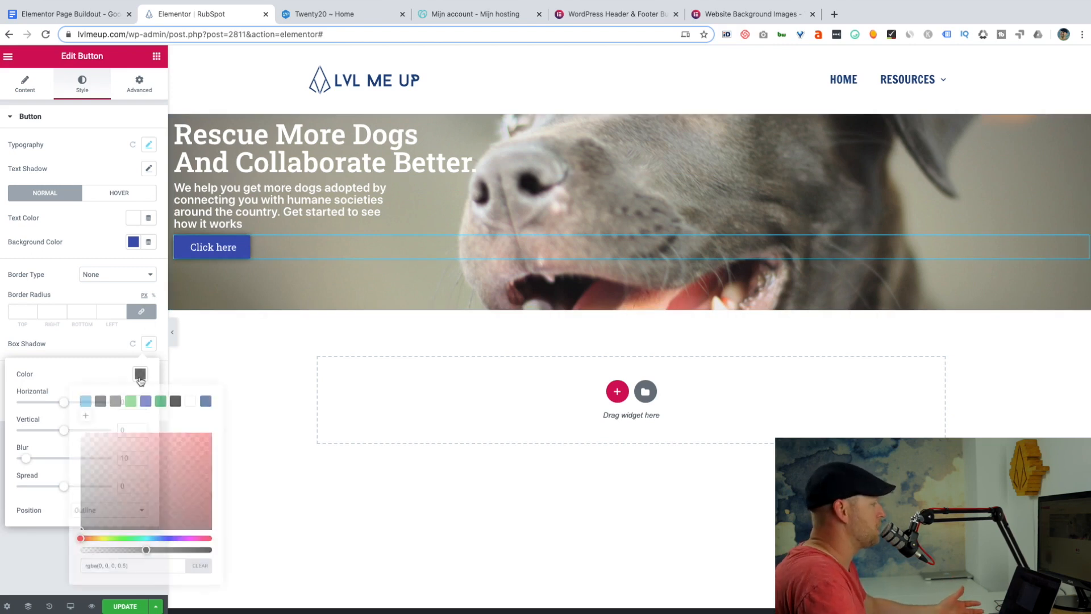
{"action": "left_click", "coordinate": [190, 401]}
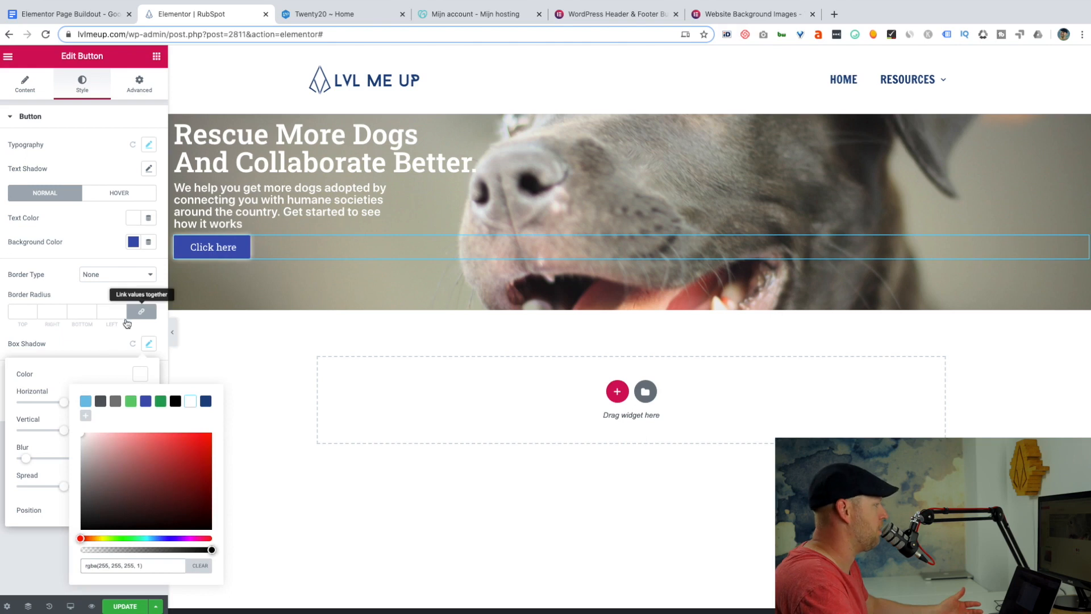
{"action": "left_click", "coordinate": [91, 344]}
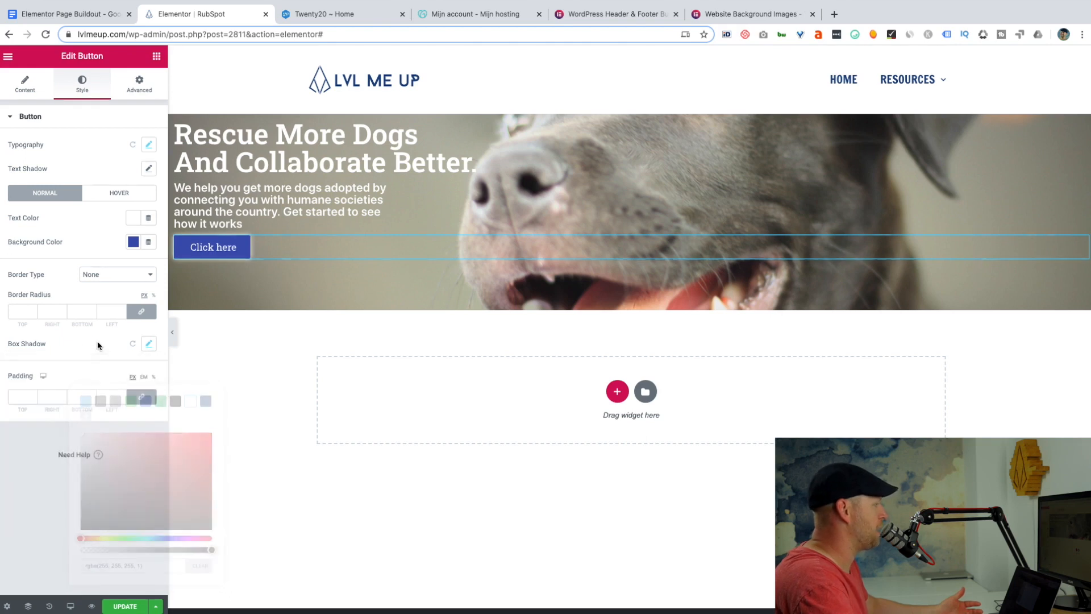
Set the button shadow's vertical offset to 6 and lower its white color's opacity to 0.52.
{"action": "left_click", "coordinate": [147, 344]}
{"action": "mouse_move", "coordinate": [64, 433]}
{"action": "left_mouse_down"}
{"action": "mouse_move", "coordinate": [42, 434]}
{"action": "mouse_move", "coordinate": [78, 432]}
{"action": "mouse_move", "coordinate": [68, 434]}
{"action": "left_mouse_up"}
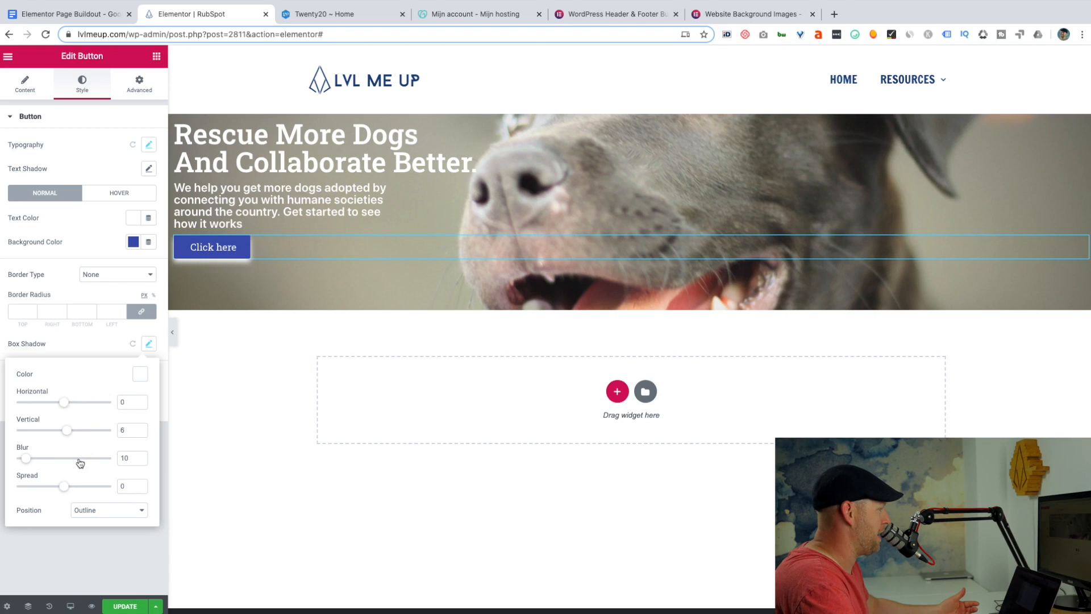
{"action": "left_click", "coordinate": [140, 373]}
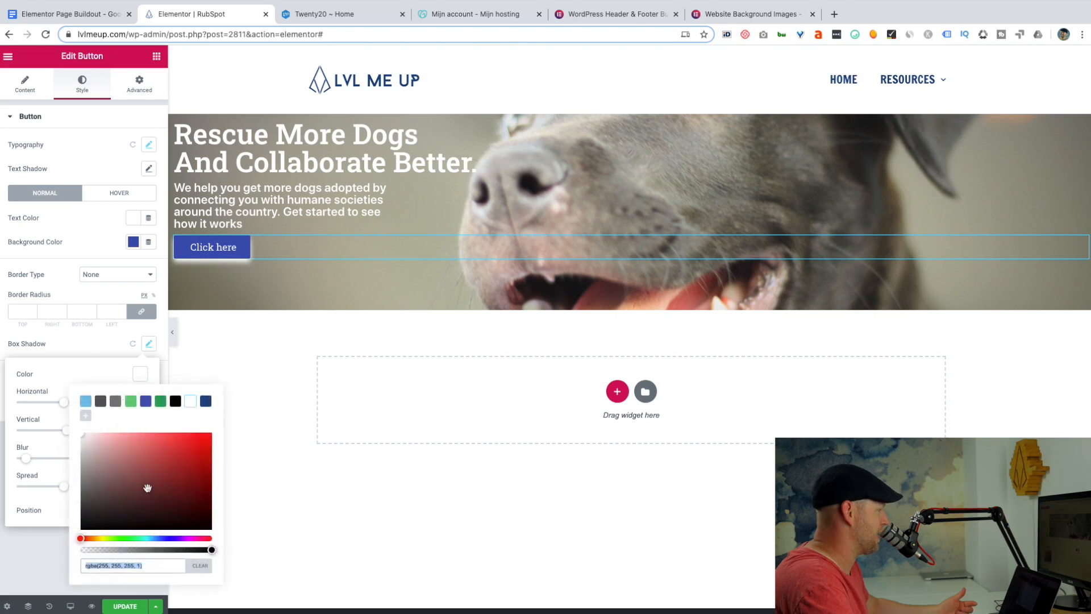
{"action": "left_click_drag", "start_coordinate": [211, 549], "coordinate": [148, 552]}
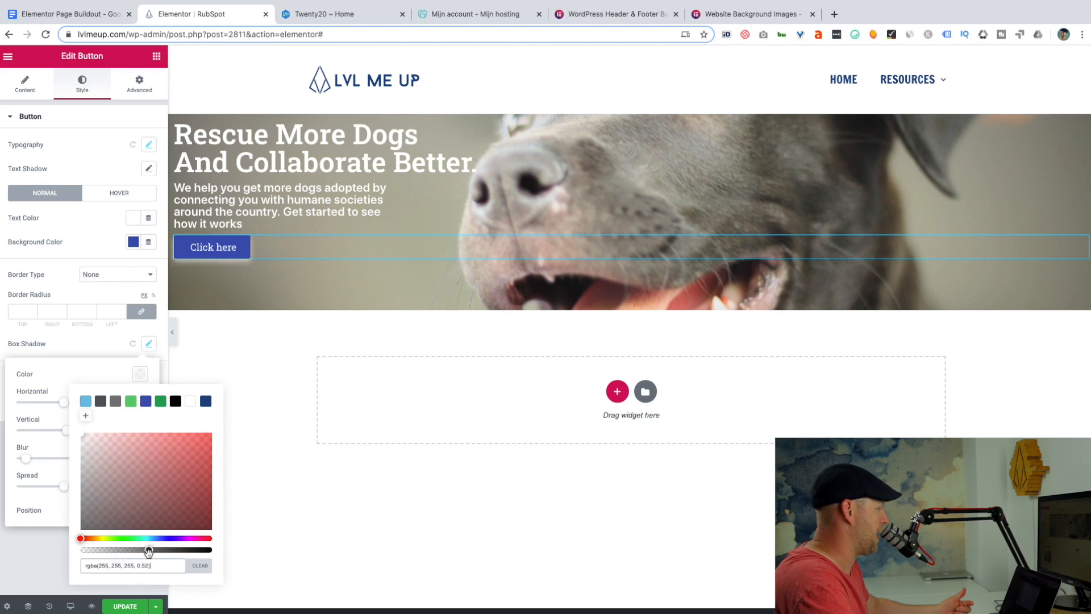
{"action": "left_click", "coordinate": [271, 366]}
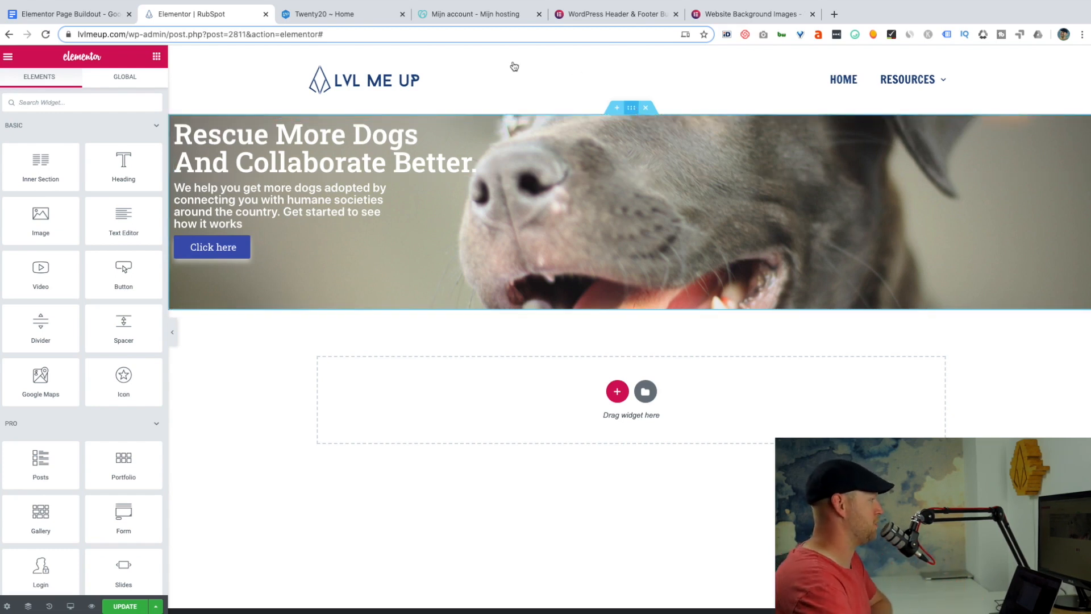
Open the hero section's advanced settings for editing its spacing.
{"action": "left_click", "coordinate": [631, 108]}
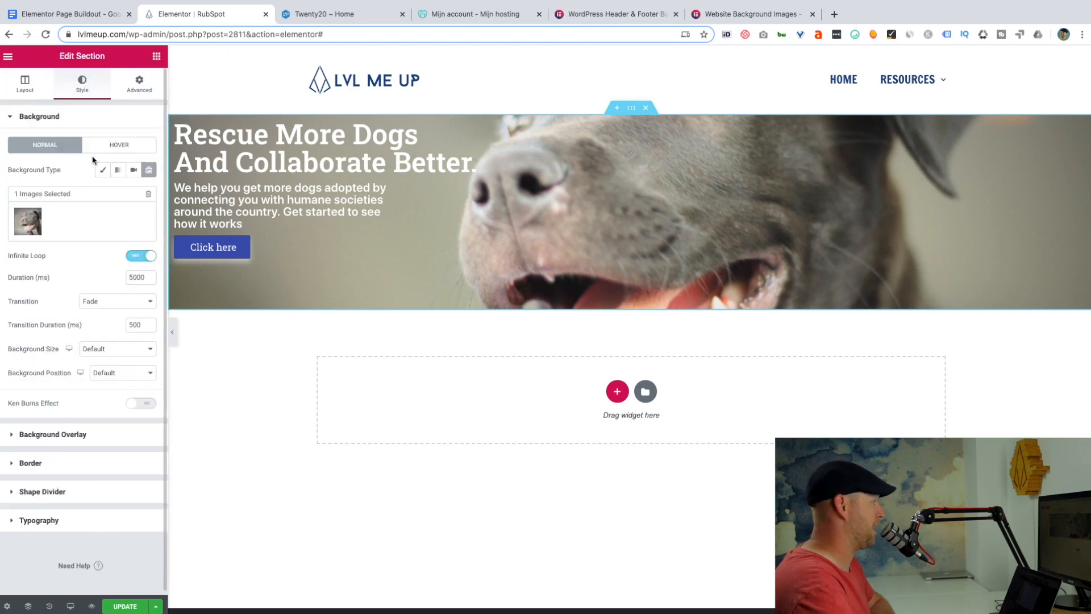
{"action": "left_click", "coordinate": [139, 86]}
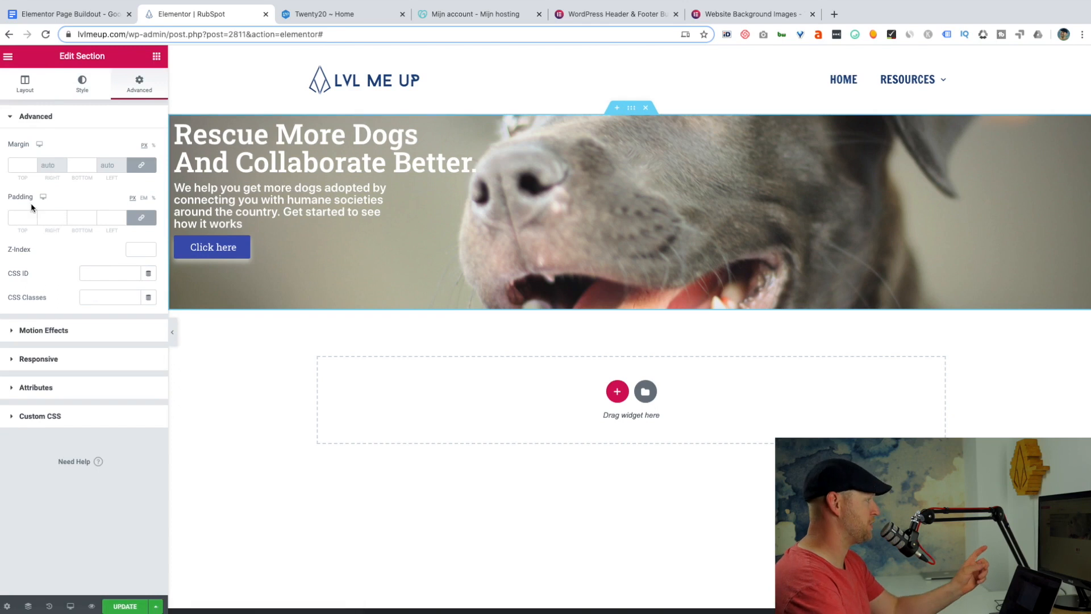
Try a uniform padding of 33 px on all four sides of the hero section and reset it to 0.
{"action": "left_click", "coordinate": [141, 220]}
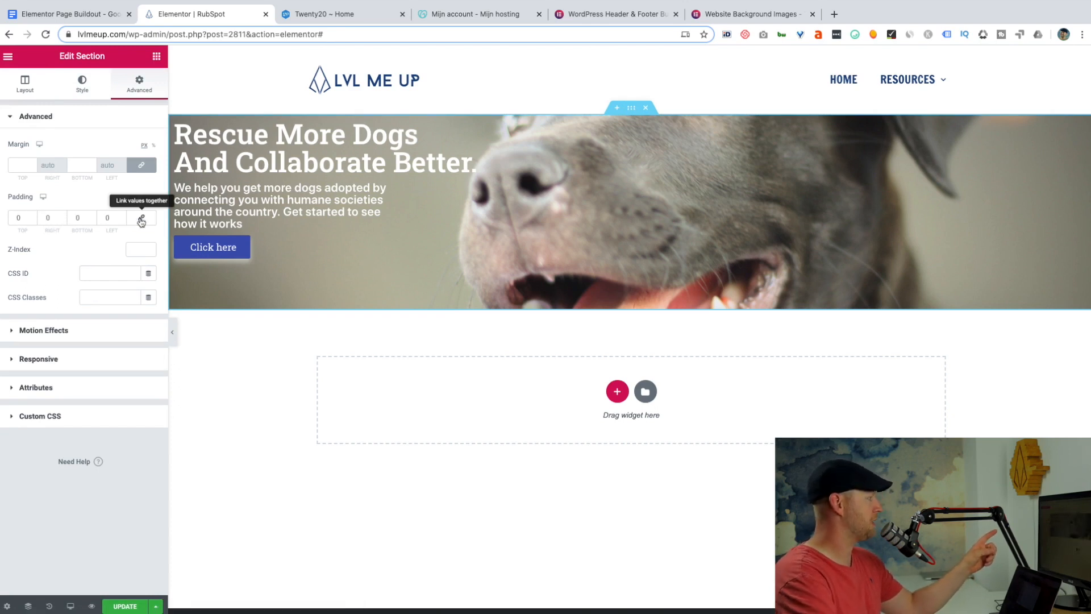
{"action": "left_click", "coordinate": [142, 220]}
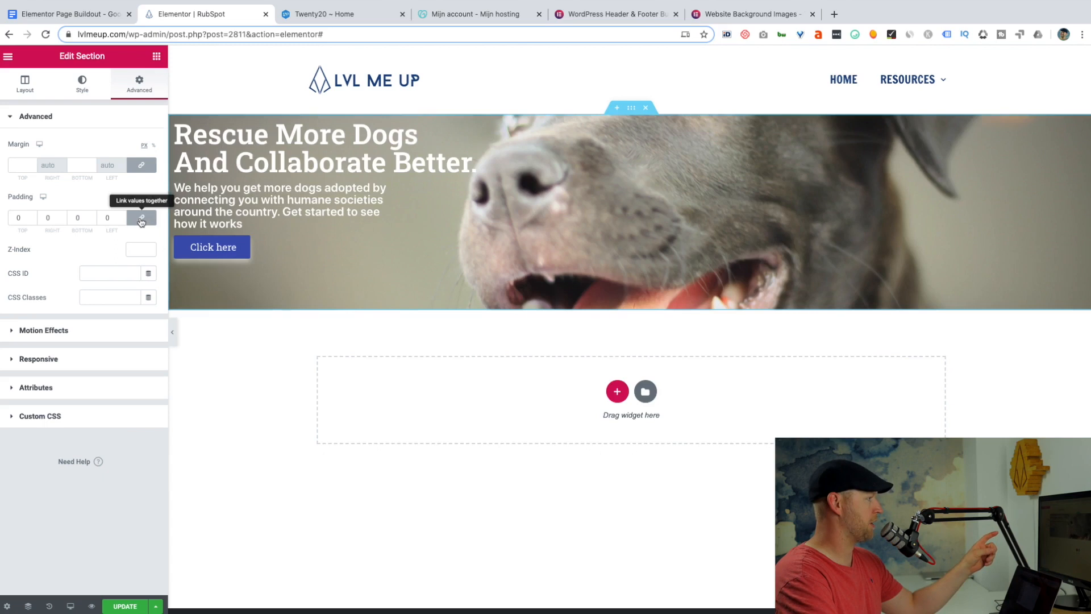
{"action": "left_click", "coordinate": [32, 215]}
{"action": "left_click", "coordinate": [32, 215]}
{"action": "left_click", "coordinate": [32, 215]}
{"action": "left_click", "coordinate": [32, 215]}
{"action": "left_click", "coordinate": [32, 216]}
{"action": "left_click", "coordinate": [32, 215]}
{"action": "left_click", "coordinate": [32, 215]}
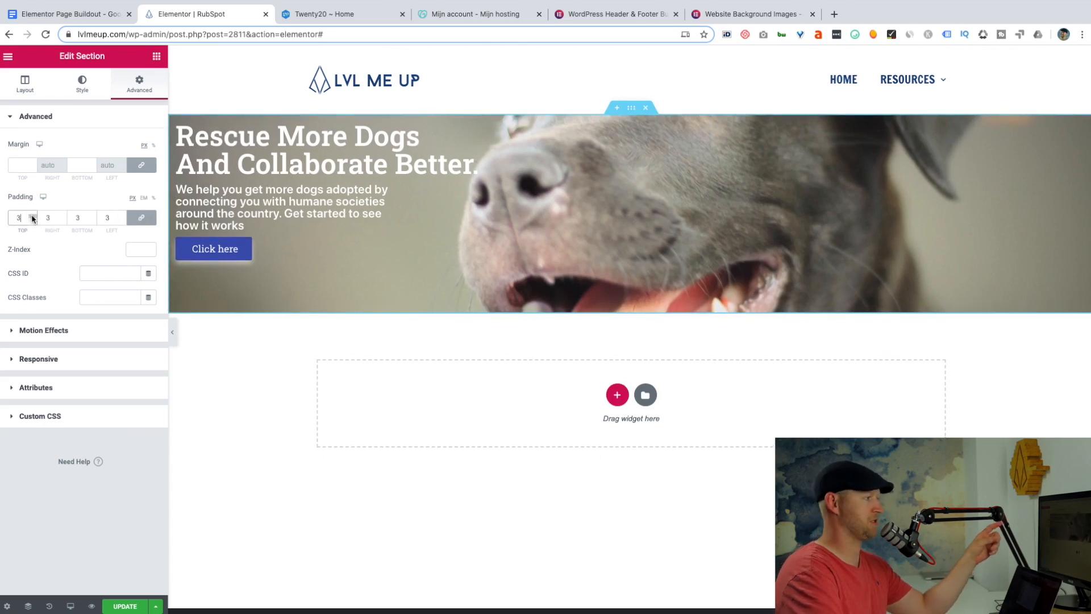
{"action": "left_click", "coordinate": [31, 216]}
{"action": "left_click", "coordinate": [32, 215]}
{"action": "left_click", "coordinate": [31, 215]}
{"action": "left_click", "coordinate": [32, 216]}
{"action": "left_click", "coordinate": [32, 215]}
{"action": "left_click", "coordinate": [32, 215]}
{"action": "left_click", "coordinate": [32, 215]}
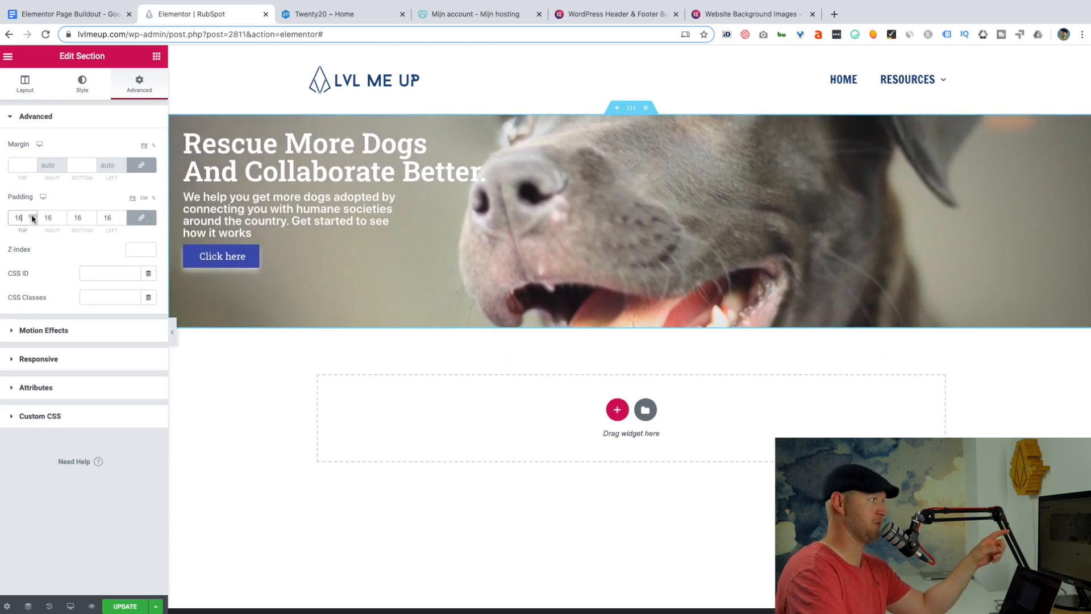
{"action": "left_click", "coordinate": [32, 216]}
{"action": "left_click", "coordinate": [32, 215]}
{"action": "left_click", "coordinate": [32, 215]}
{"action": "left_click", "coordinate": [32, 215]}
{"action": "left_click", "coordinate": [32, 215]}
{"action": "left_click", "coordinate": [31, 215]}
{"action": "left_click", "coordinate": [32, 215]}
{"action": "left_click", "coordinate": [32, 215]}
{"action": "left_click", "coordinate": [32, 215]}
{"action": "left_click", "coordinate": [32, 215]}
{"action": "left_click", "coordinate": [32, 215]}
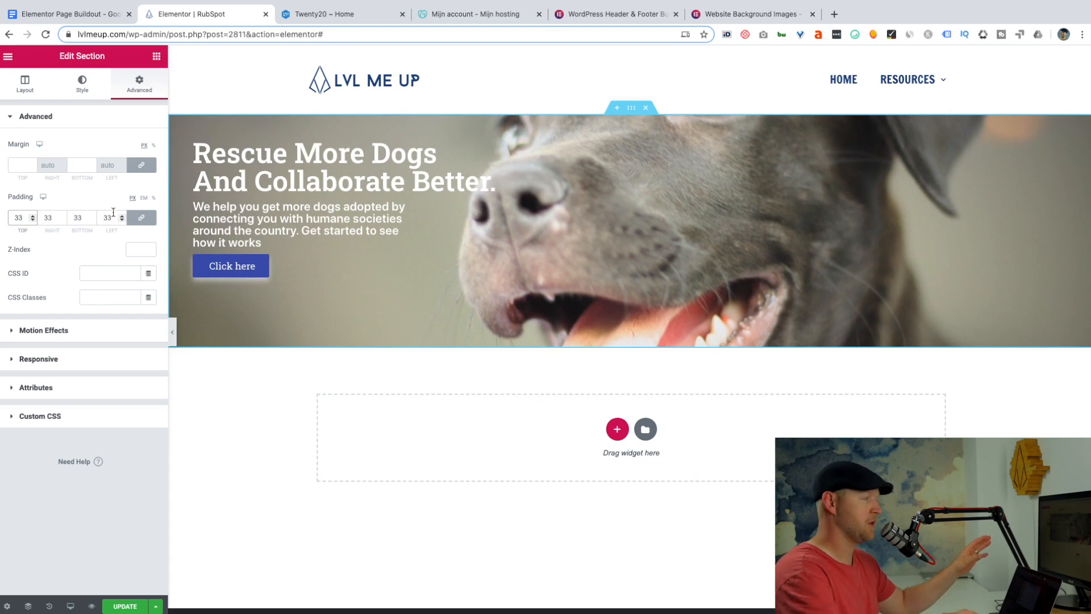
{"action": "double_click", "coordinate": [23, 219]}
{"action": "type", "text": "0"}
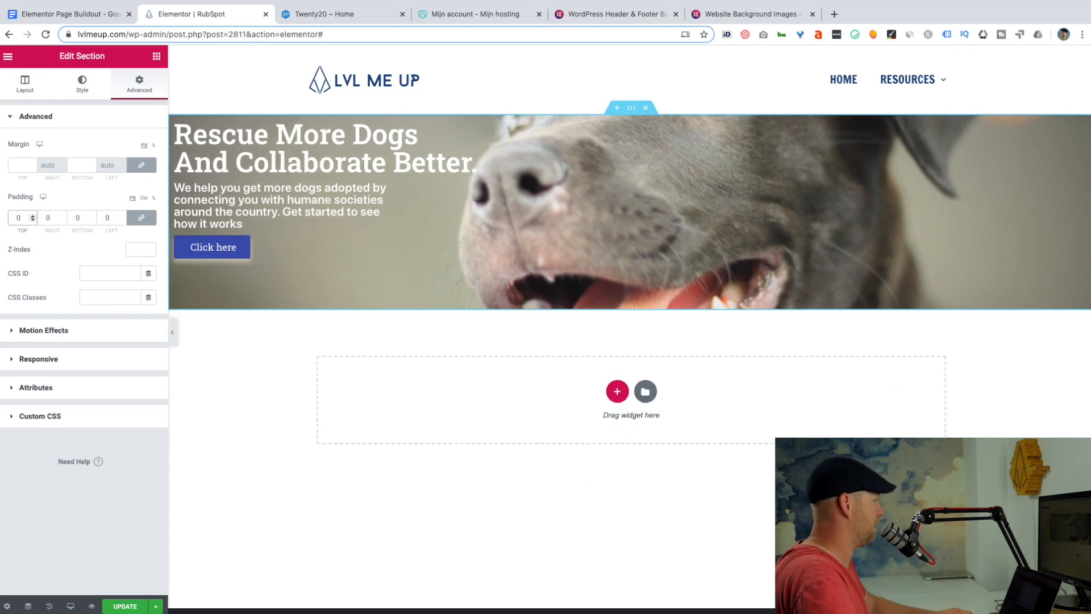
Unlink the hero section's padding values and set the top and bottom padding to 200 px.
{"action": "left_click", "coordinate": [138, 216]}
{"action": "left_click", "coordinate": [18, 218]}
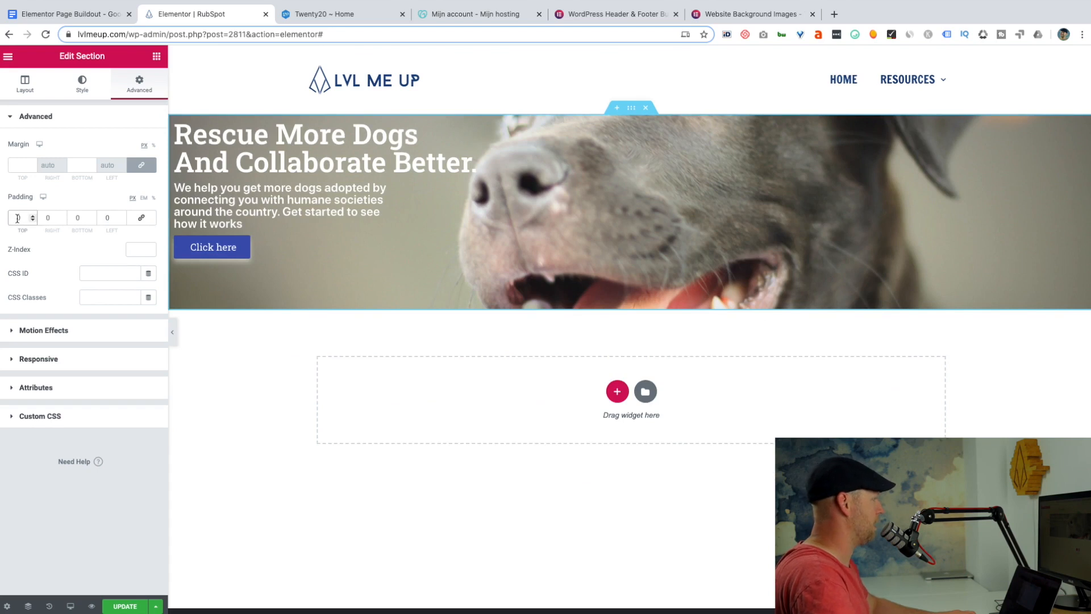
{"action": "type", "text": "50"}
{"action": "left_click", "coordinate": [78, 218]}
{"action": "type", "text": "50"}
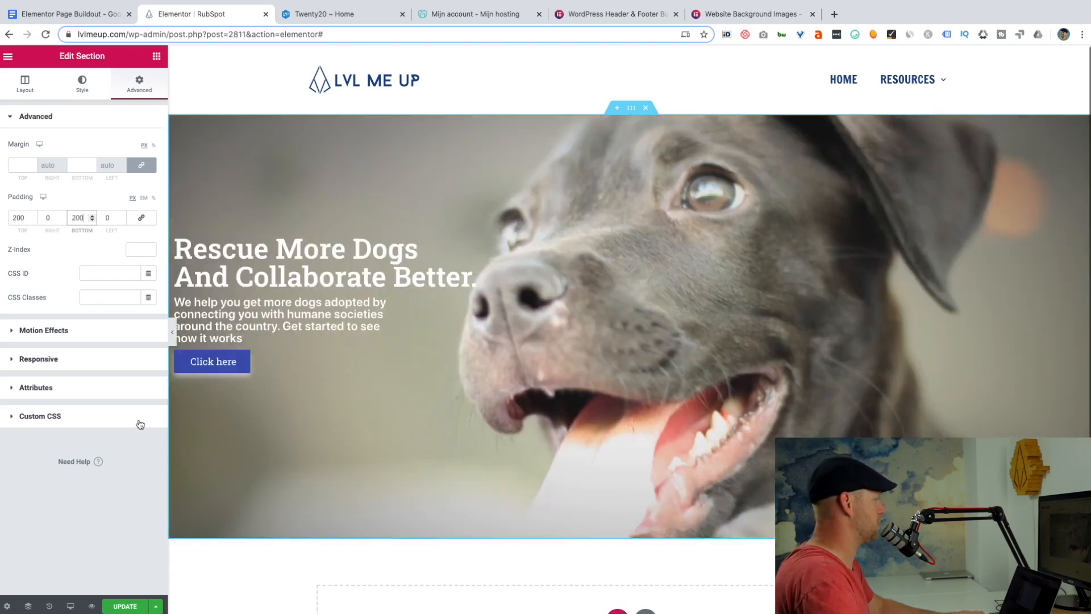
Check the taller hero section in the editor and in a page preview, and return to the editor.
{"action": "scroll", "coordinate": [333, 499], "scroll_direction": "down", "scroll_amount": 3}
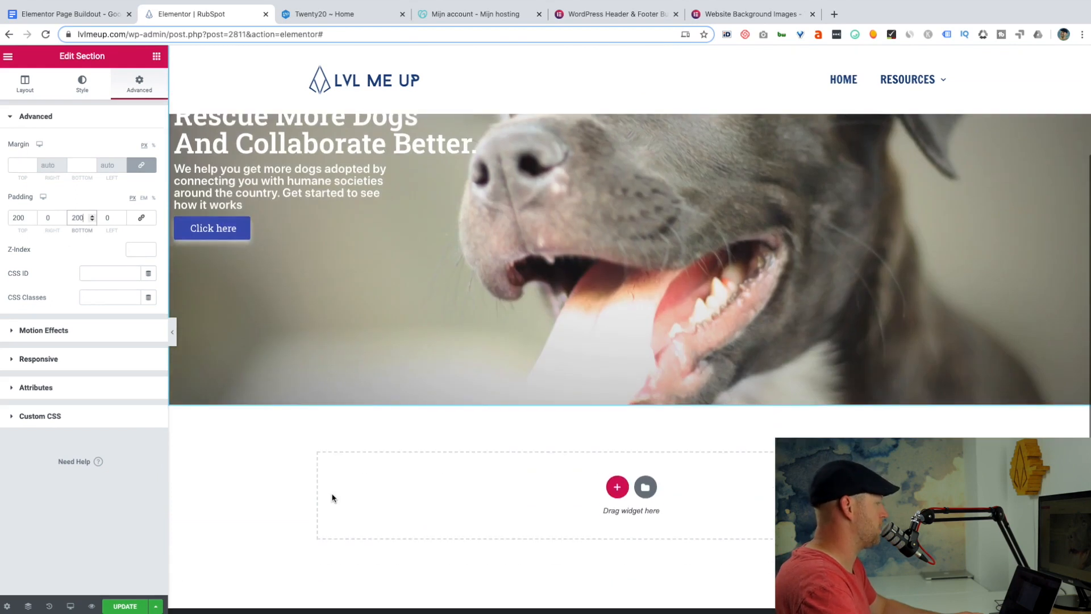
{"action": "scroll", "coordinate": [334, 498], "scroll_direction": "up", "scroll_amount": 3}
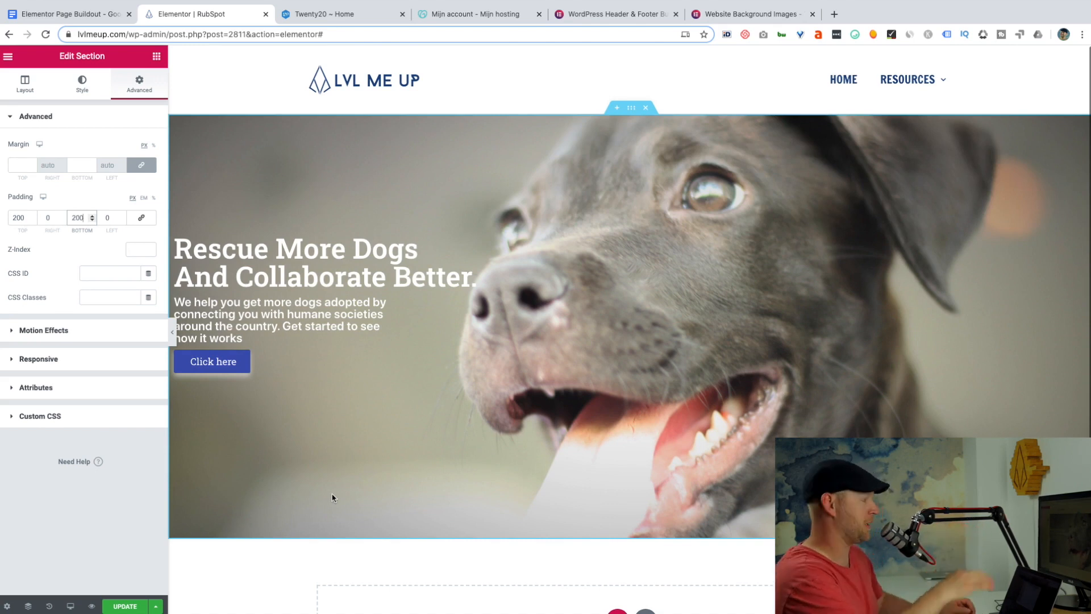
{"action": "left_click", "coordinate": [92, 606]}
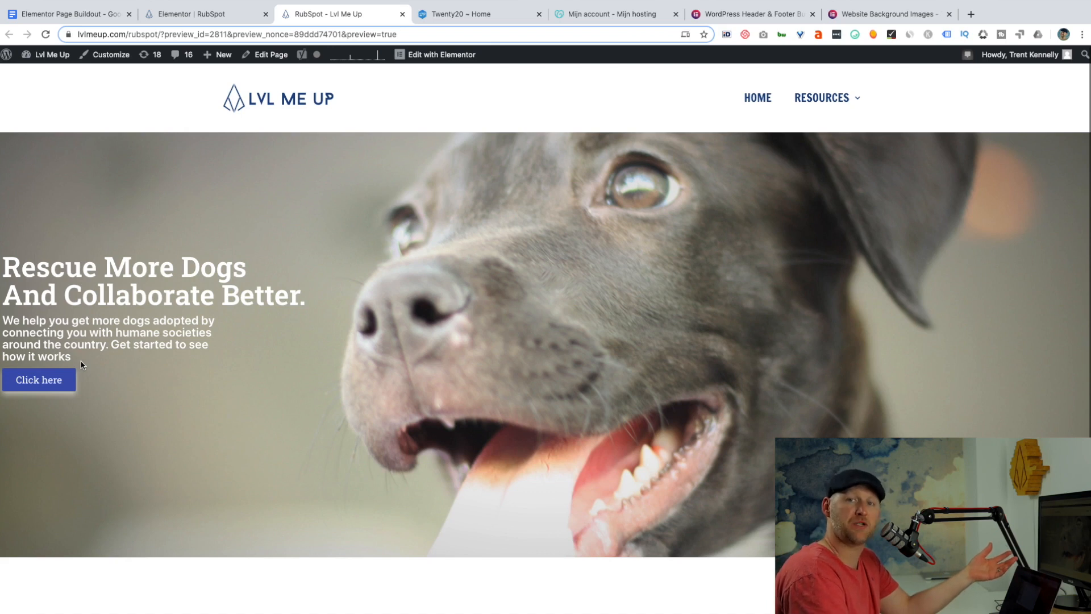
{"action": "left_click", "coordinate": [210, 14]}
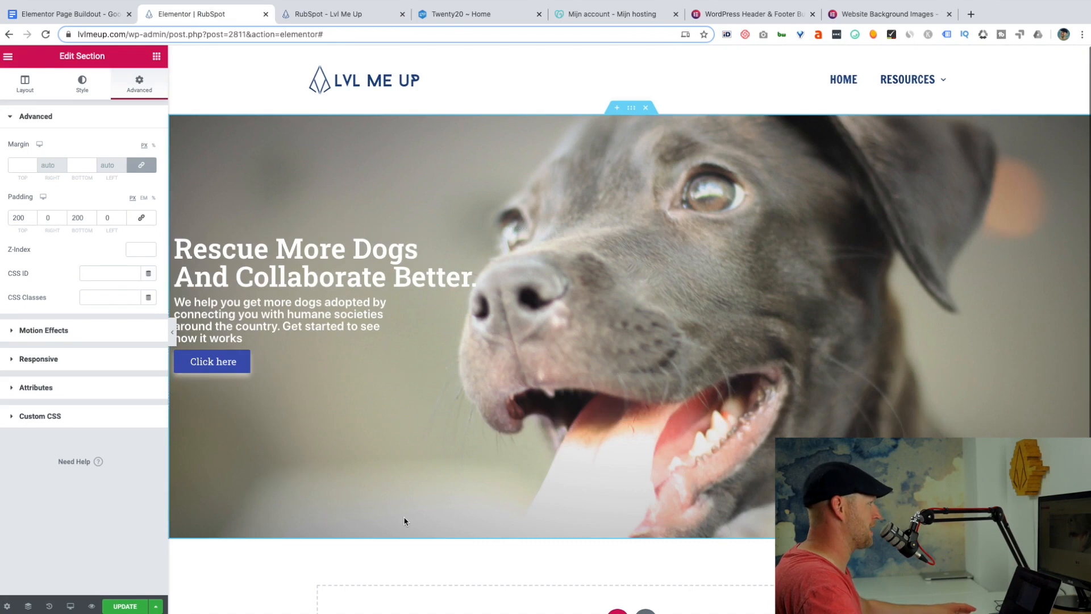
Add a single-column section below the hero and place a Heading widget in it.
{"action": "scroll", "coordinate": [407, 520], "scroll_direction": "down", "scroll_amount": 2}
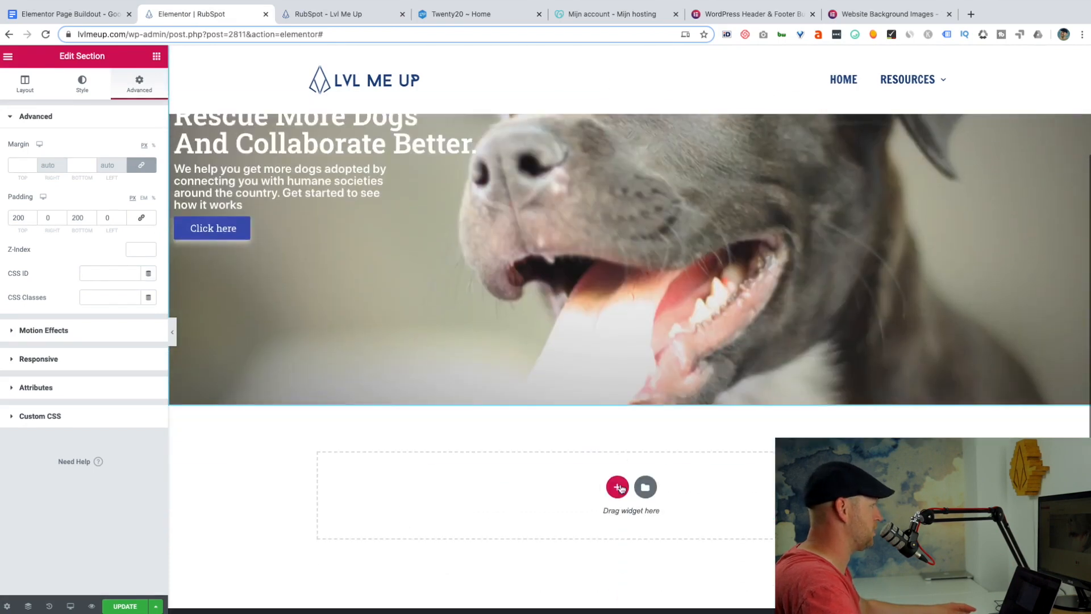
{"action": "left_click", "coordinate": [156, 55]}
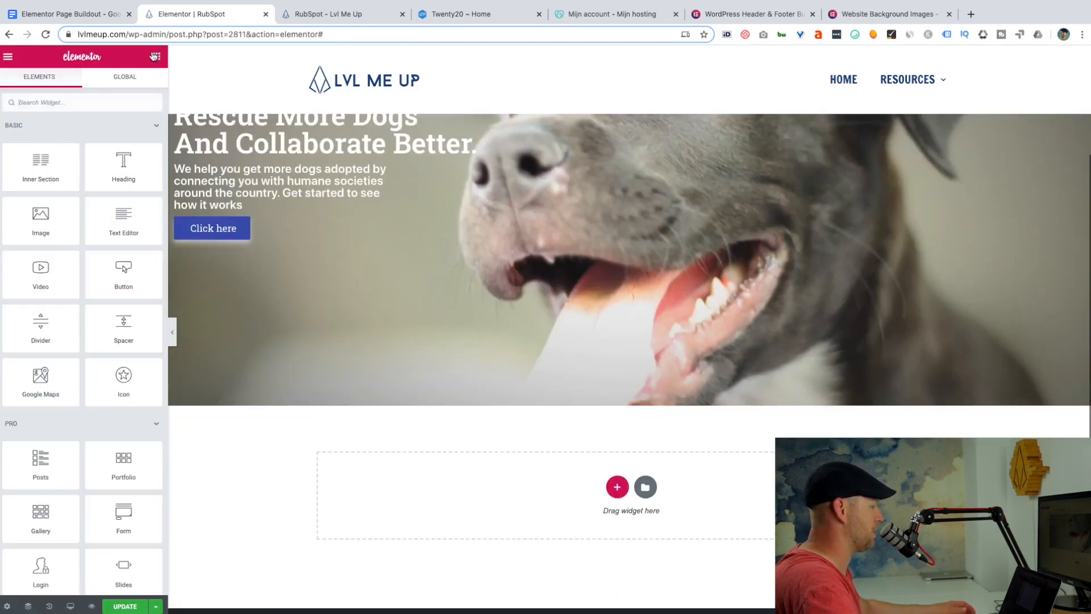
{"action": "left_click", "coordinate": [617, 487]}
{"action": "left_click", "coordinate": [464, 515]}
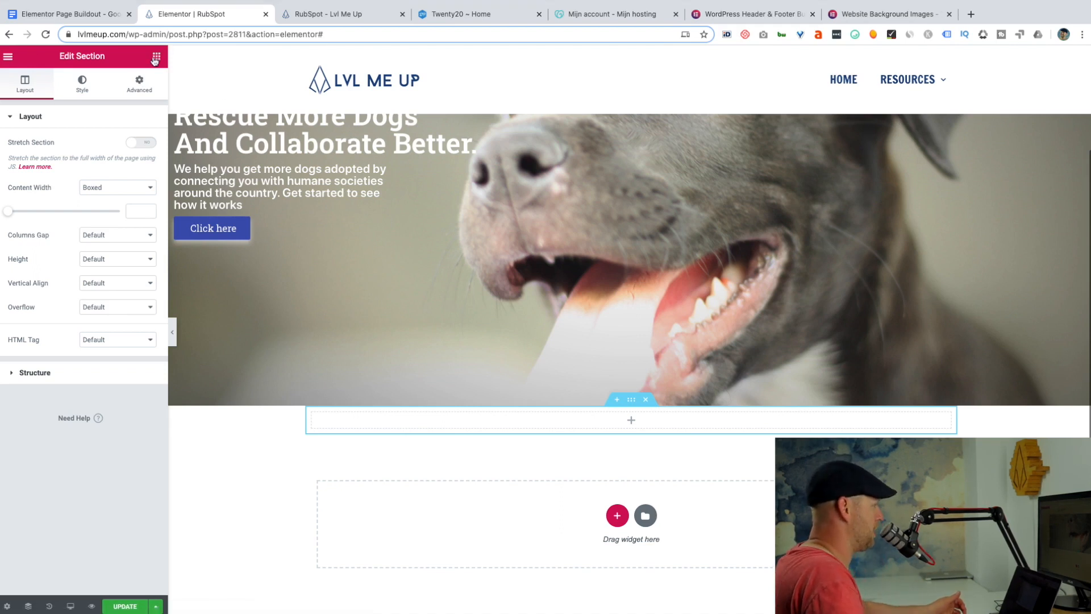
{"action": "left_click", "coordinate": [155, 59]}
{"action": "left_click_drag", "start_coordinate": [120, 175], "coordinate": [616, 418]}
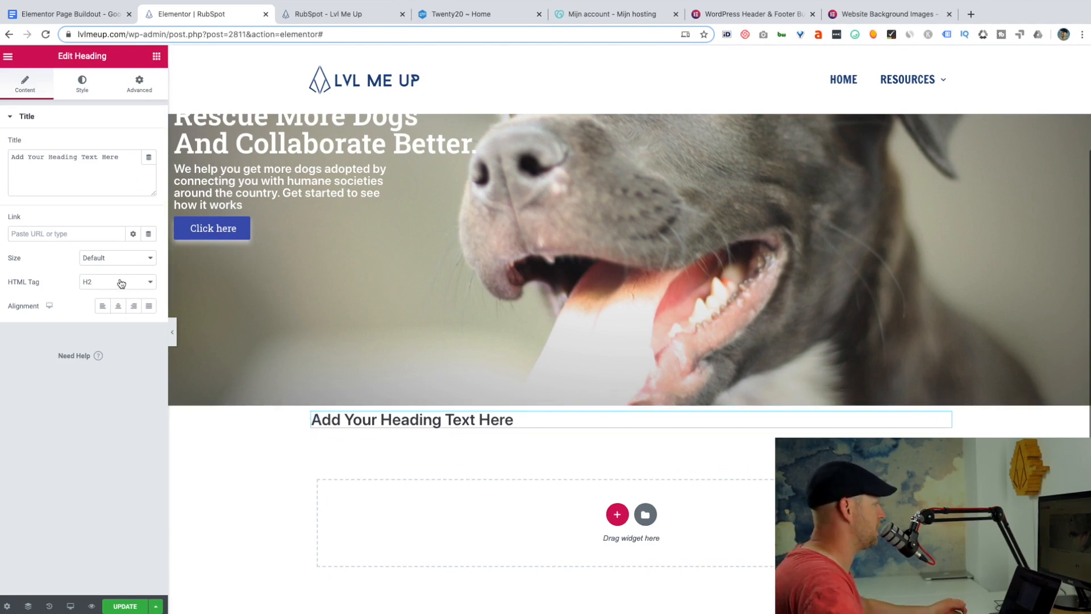
Set the new heading's font family to Roboto Slab and center-align its text.
{"action": "left_click", "coordinate": [82, 89]}
{"action": "left_click", "coordinate": [151, 168]}
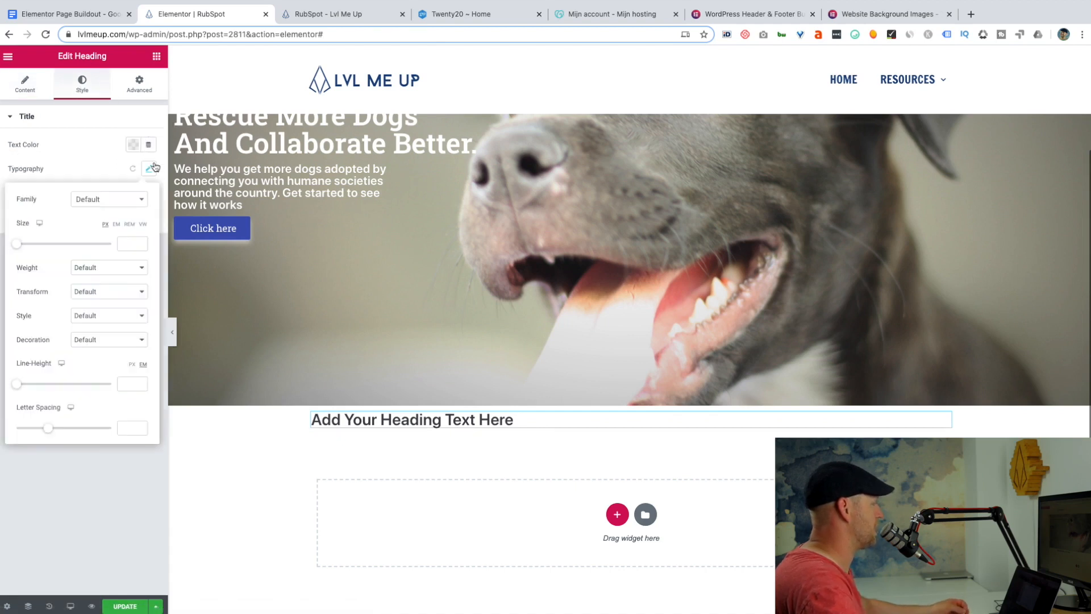
{"action": "left_click", "coordinate": [141, 201]}
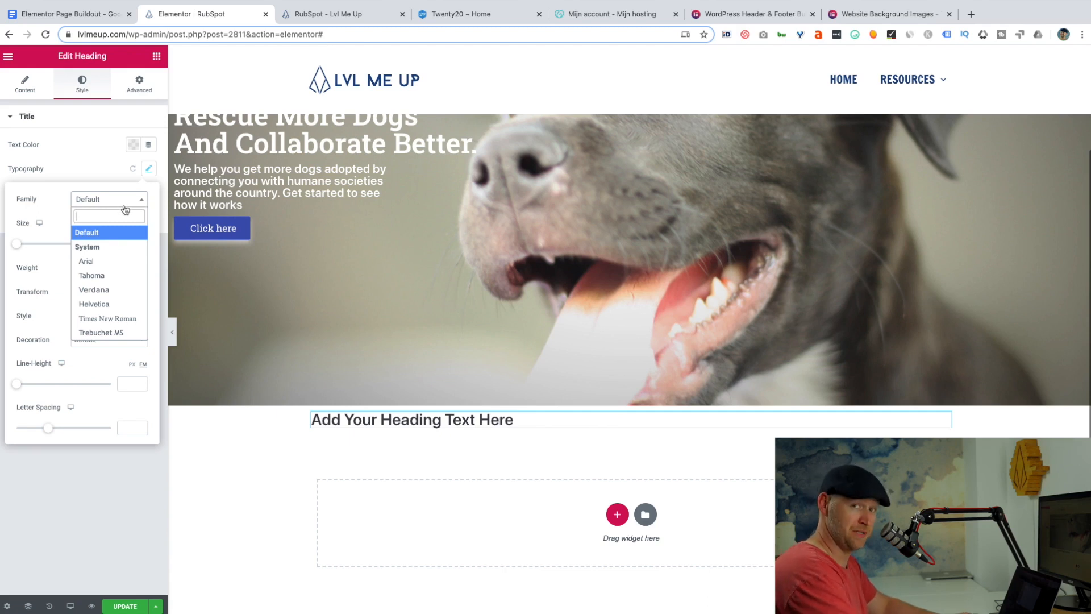
{"action": "type", "text": "r"}
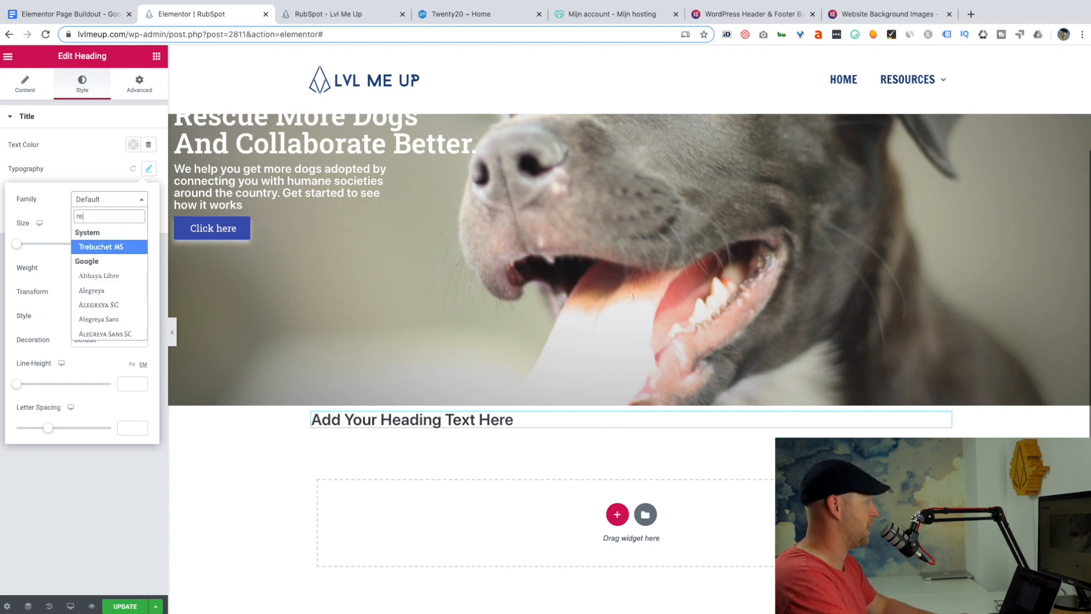
{"action": "type", "text": "obo"}
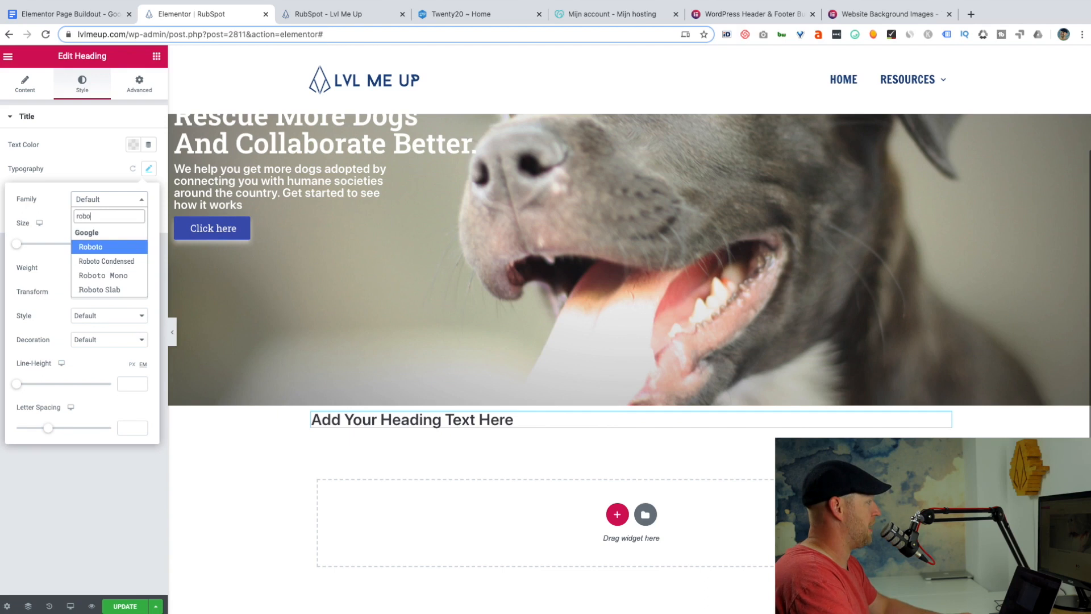
{"action": "left_click", "coordinate": [111, 289]}
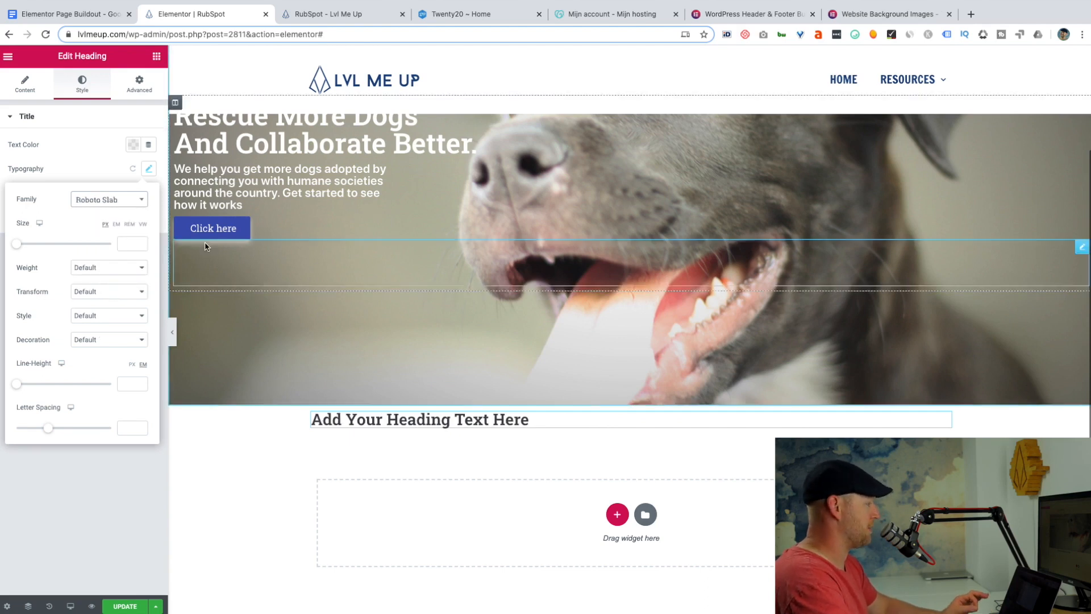
{"action": "left_click", "coordinate": [157, 167]}
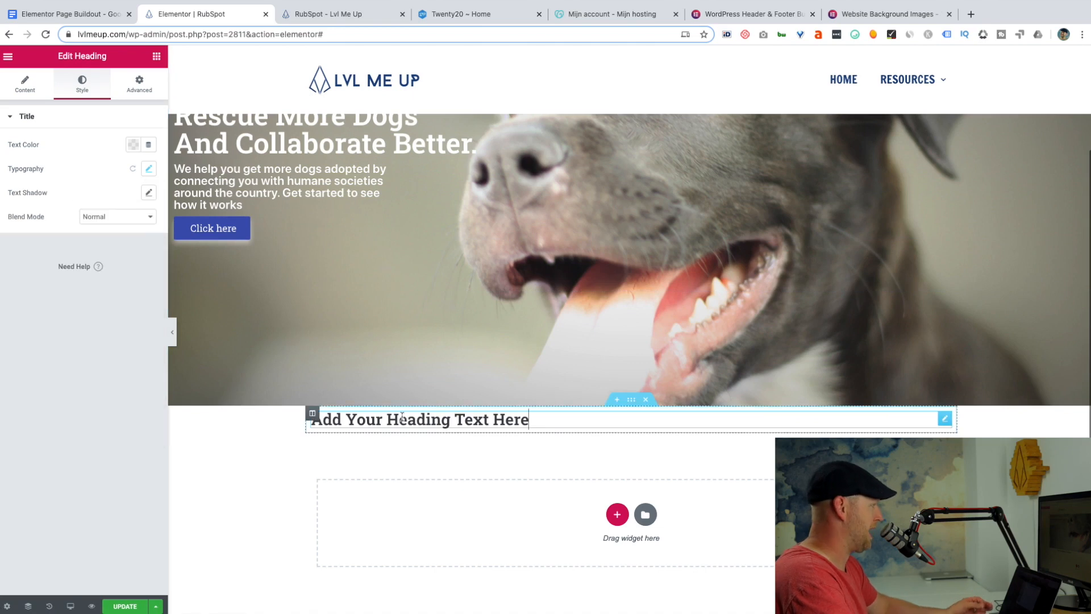
{"action": "left_click", "coordinate": [25, 84]}
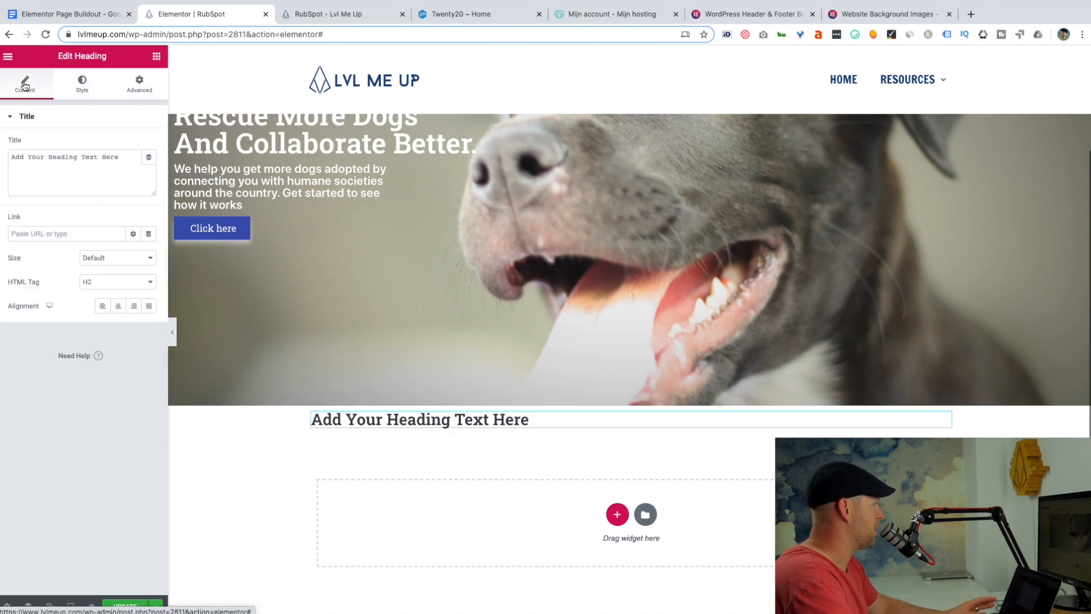
{"action": "left_click", "coordinate": [118, 310]}
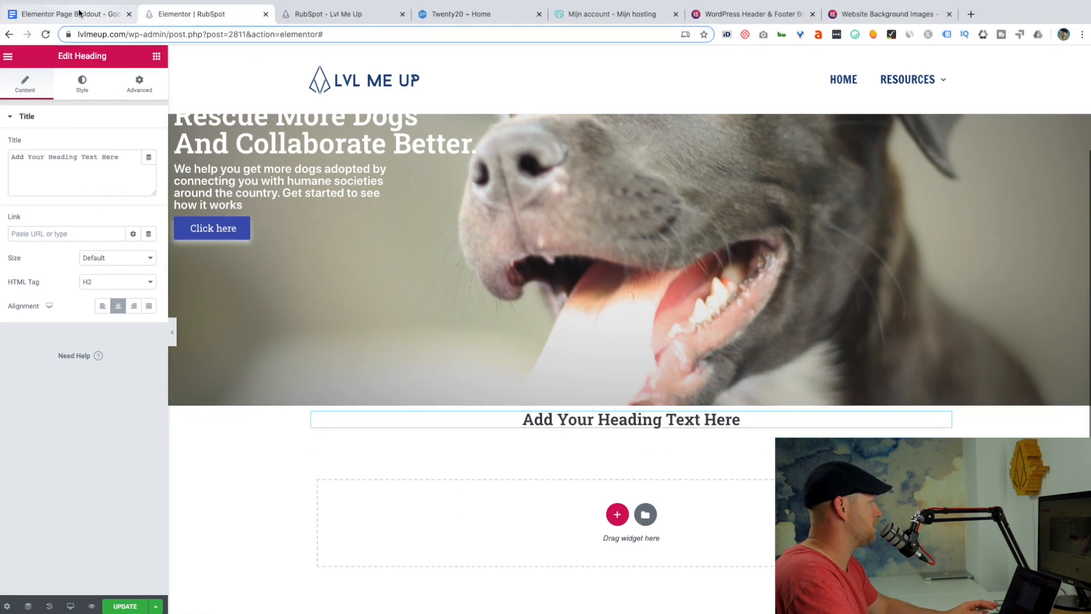
Replace the centered heading's text with "Everything You Need. In One Place" from the Google Docs outline and set its font size to 29 px.
{"action": "left_click", "coordinate": [79, 14]}
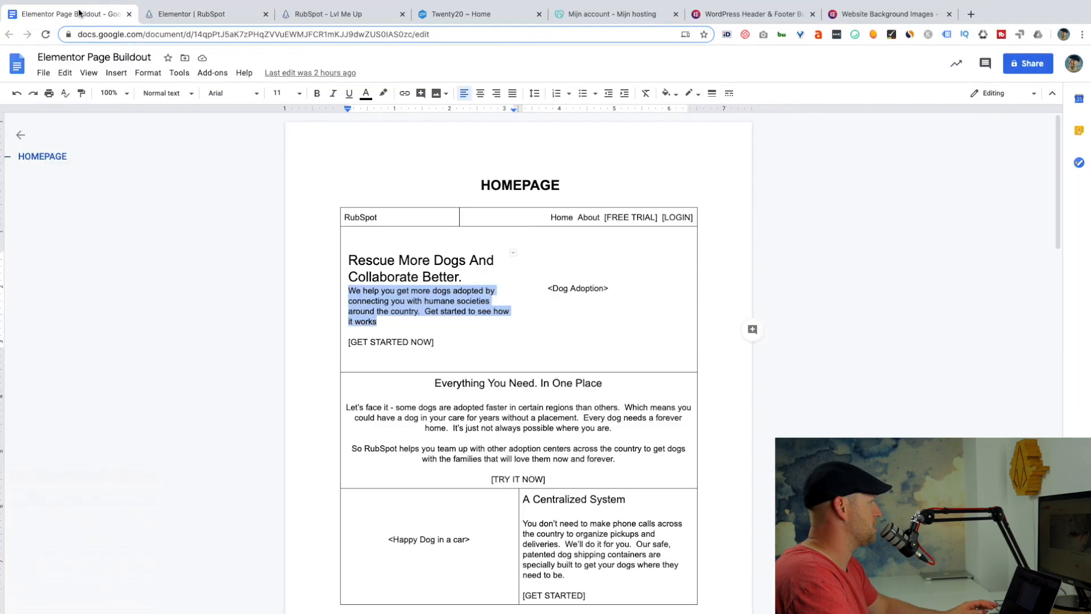
{"action": "triple_click", "coordinate": [448, 383]}
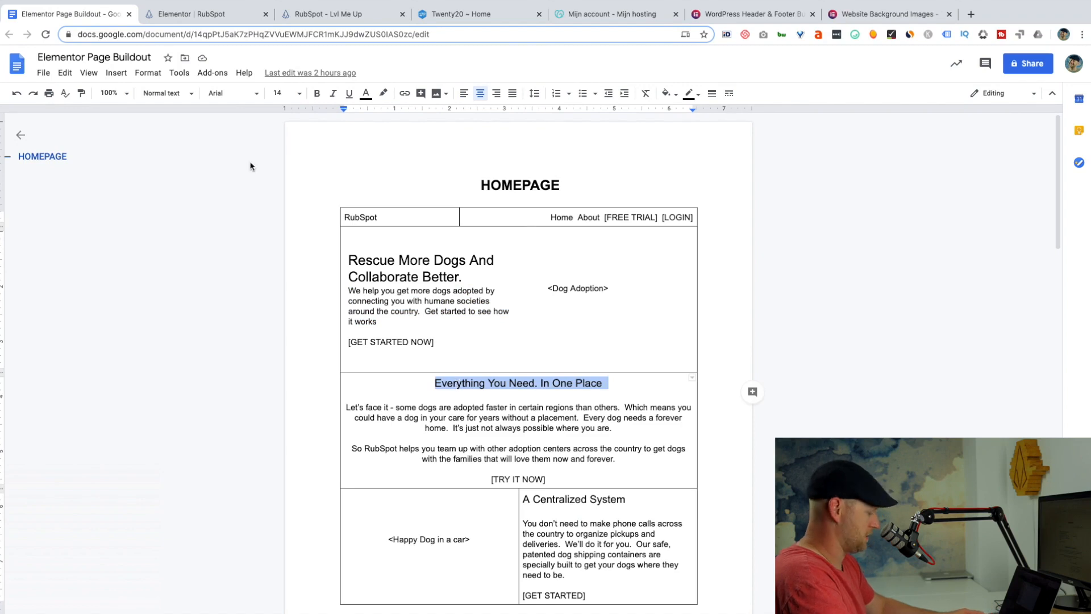
{"action": "left_click", "coordinate": [193, 14]}
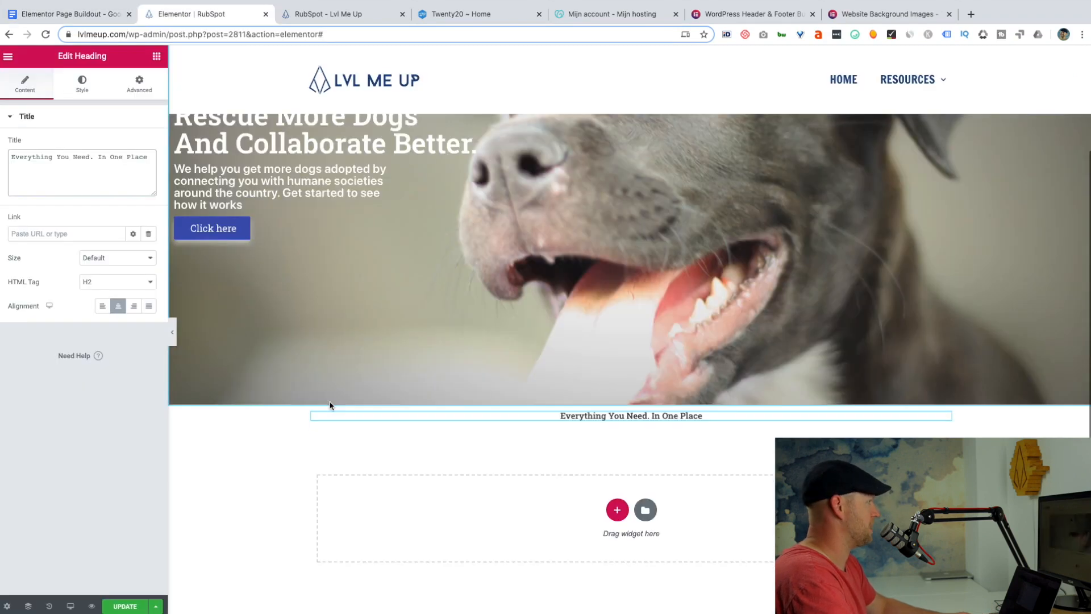
{"action": "left_click", "coordinate": [83, 84]}
{"action": "left_click", "coordinate": [150, 169]}
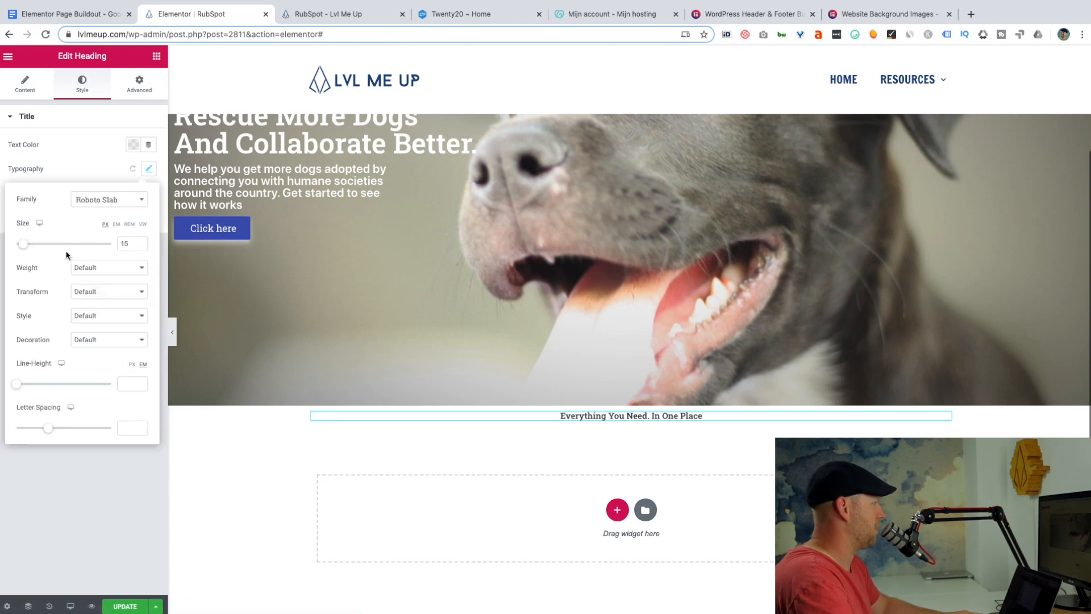
{"action": "left_click_drag", "start_coordinate": [26, 248], "coordinate": [30, 248]}
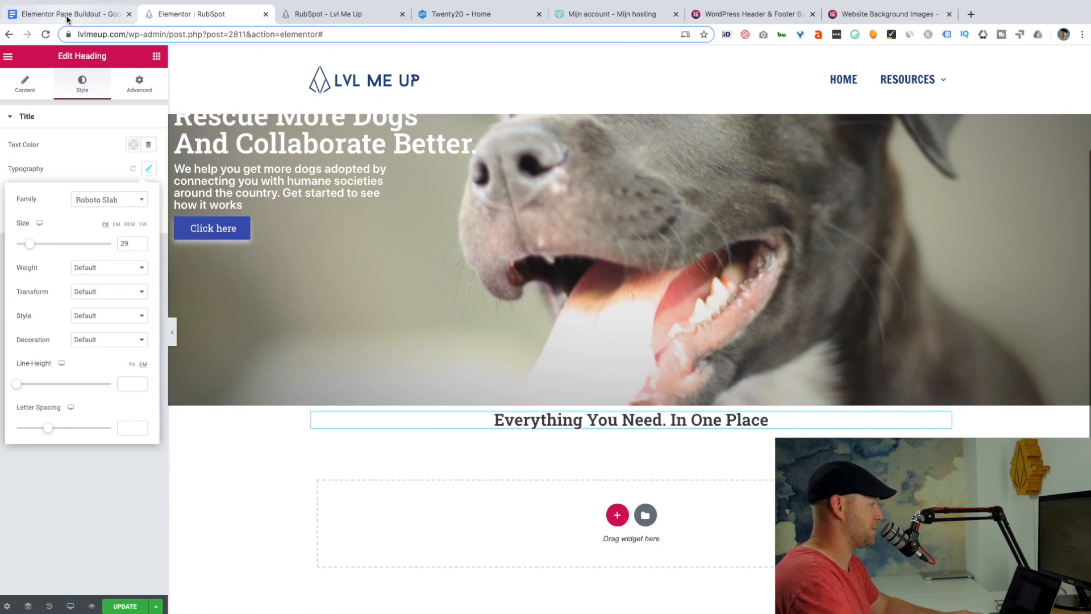
Copy the two paragraphs starting "Let's face it" from the Google Docs outline into a new Text Editor widget below the heading, replacing its placeholder text.
{"action": "left_click", "coordinate": [67, 18]}
{"action": "left_click_drag", "start_coordinate": [616, 460], "coordinate": [347, 405]}
{"action": "key", "text": "ctrl+c"}
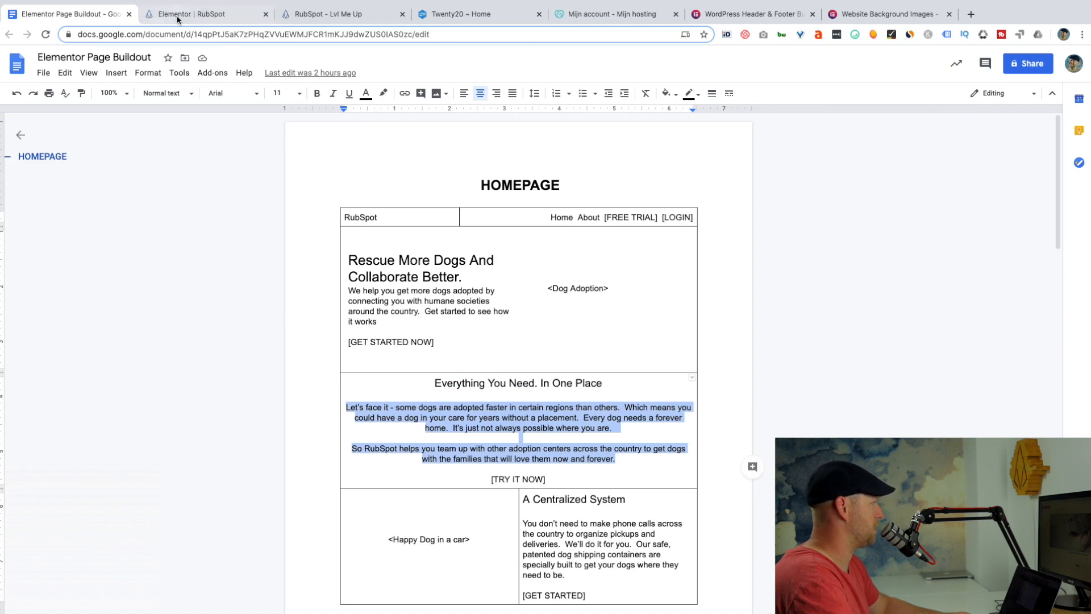
{"action": "left_click", "coordinate": [191, 16]}
{"action": "left_click", "coordinate": [156, 57]}
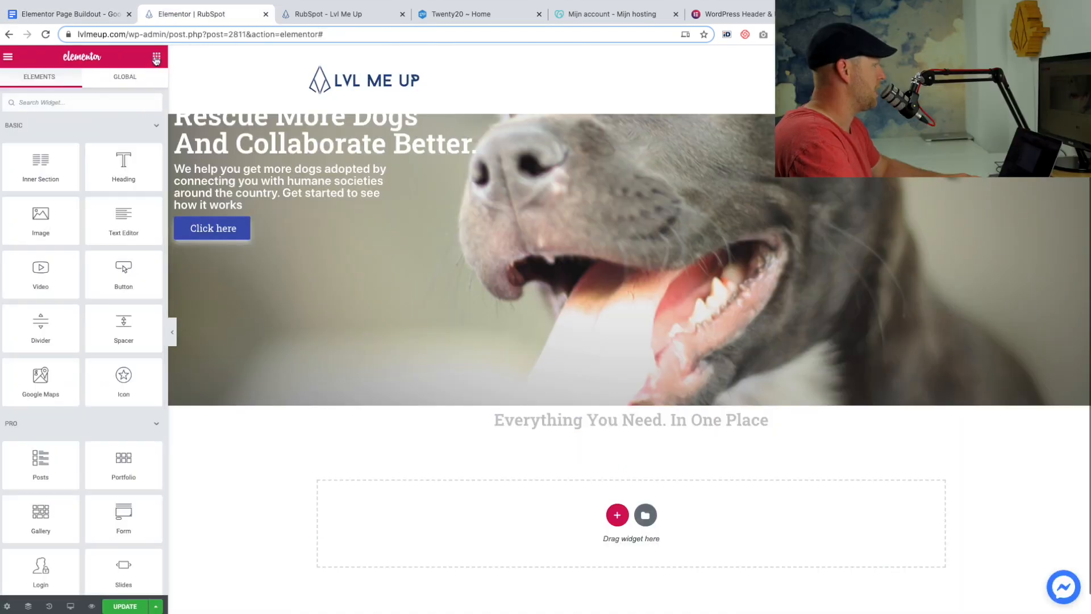
{"action": "left_click_drag", "start_coordinate": [116, 215], "coordinate": [563, 432]}
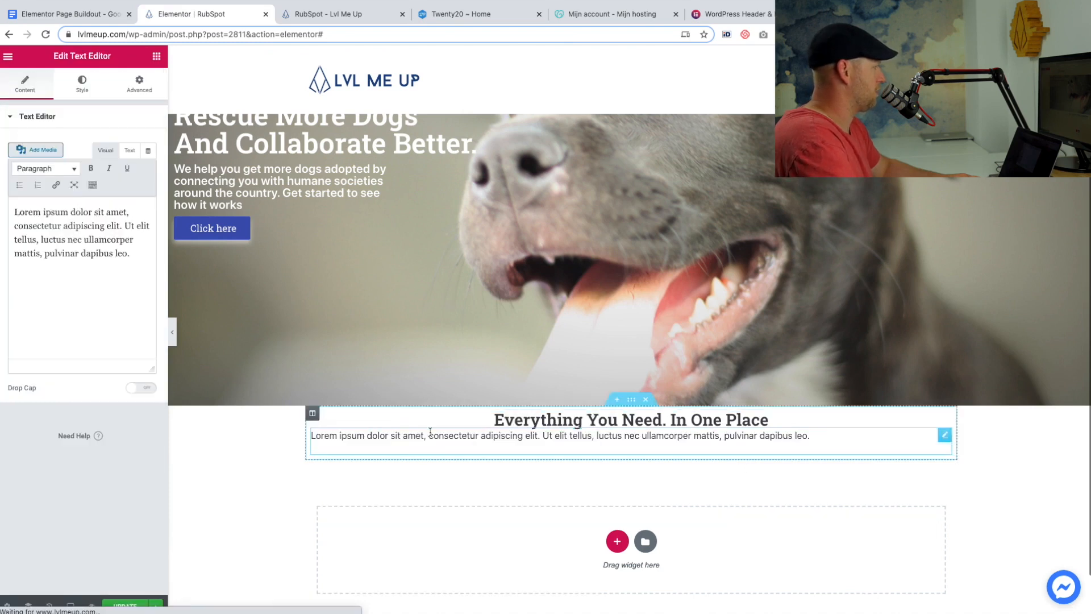
{"action": "left_click_drag", "start_coordinate": [137, 262], "coordinate": [9, 193]}
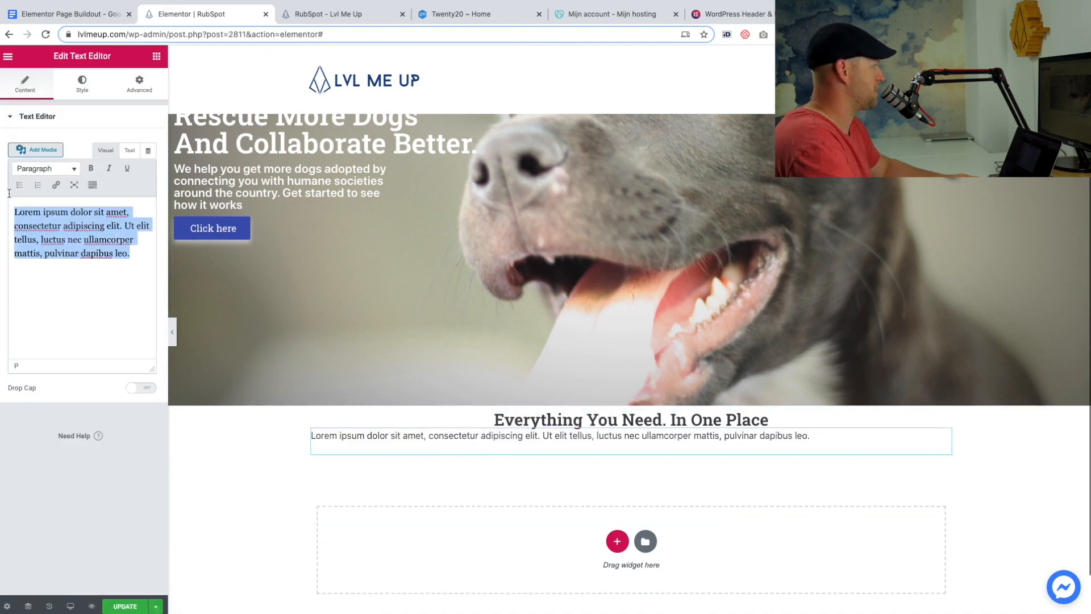
{"action": "key", "text": "ctrl+v"}
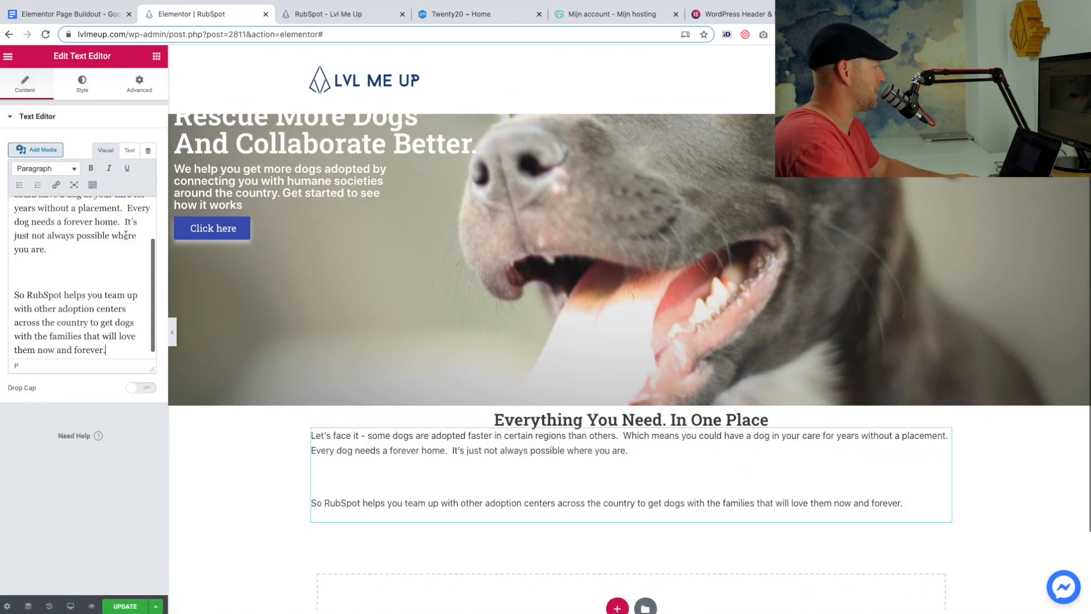
Center-align the two paragraphs, remove the extra blank line between them and insert a blank line above the first.
{"action": "left_click", "coordinate": [80, 95]}
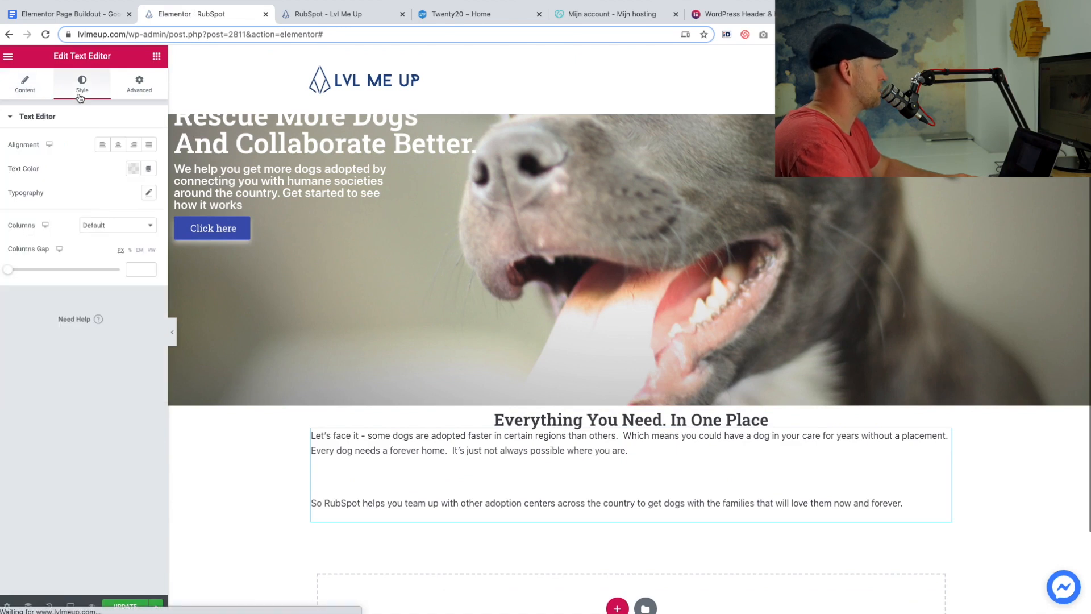
{"action": "left_click", "coordinate": [116, 146]}
{"action": "left_click", "coordinate": [309, 492]}
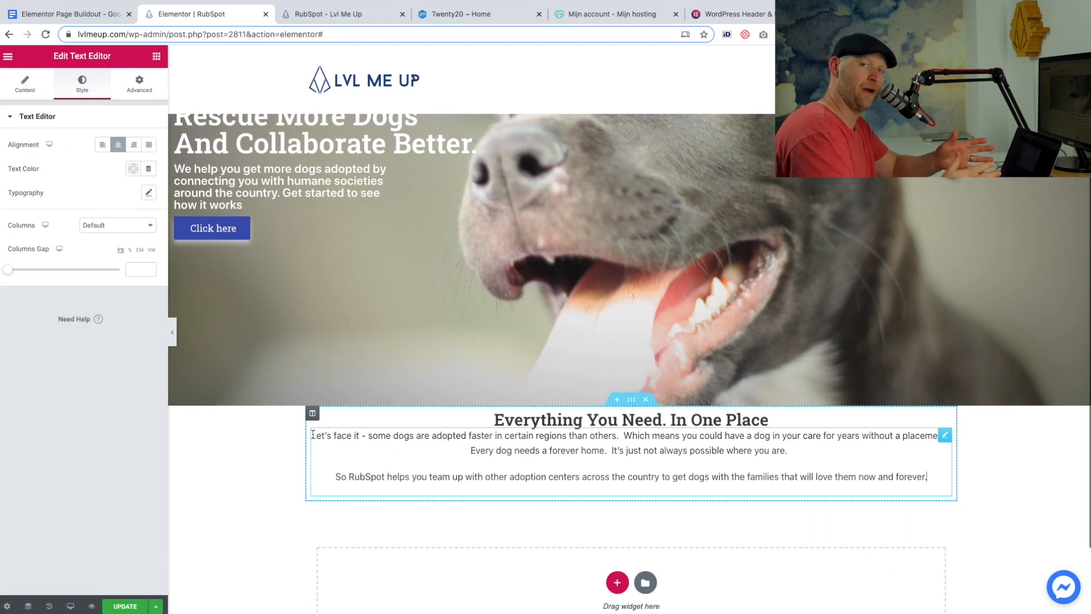
{"action": "left_click", "coordinate": [313, 435]}
{"action": "key", "text": "Return"}
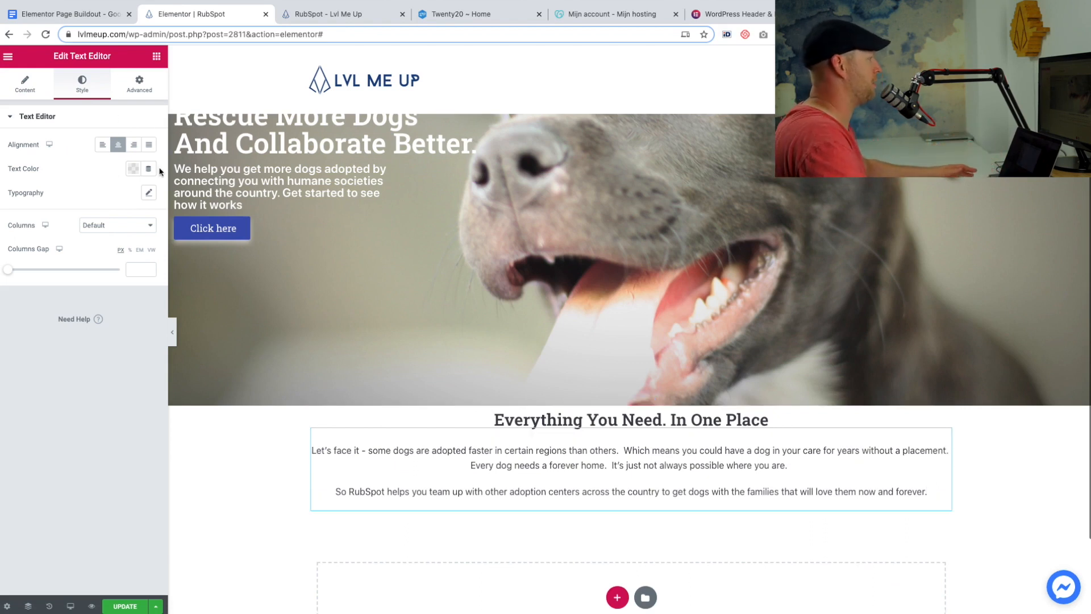
Unlink the text block's margin values and set its right and left margins to 40 px.
{"action": "left_click", "coordinate": [139, 94]}
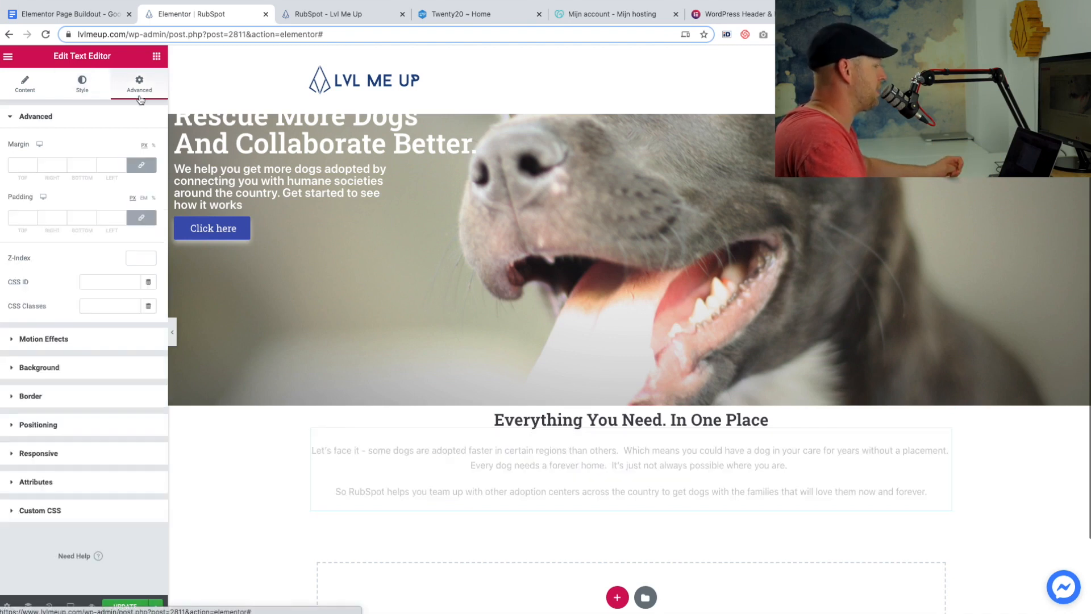
{"action": "left_click", "coordinate": [129, 166]}
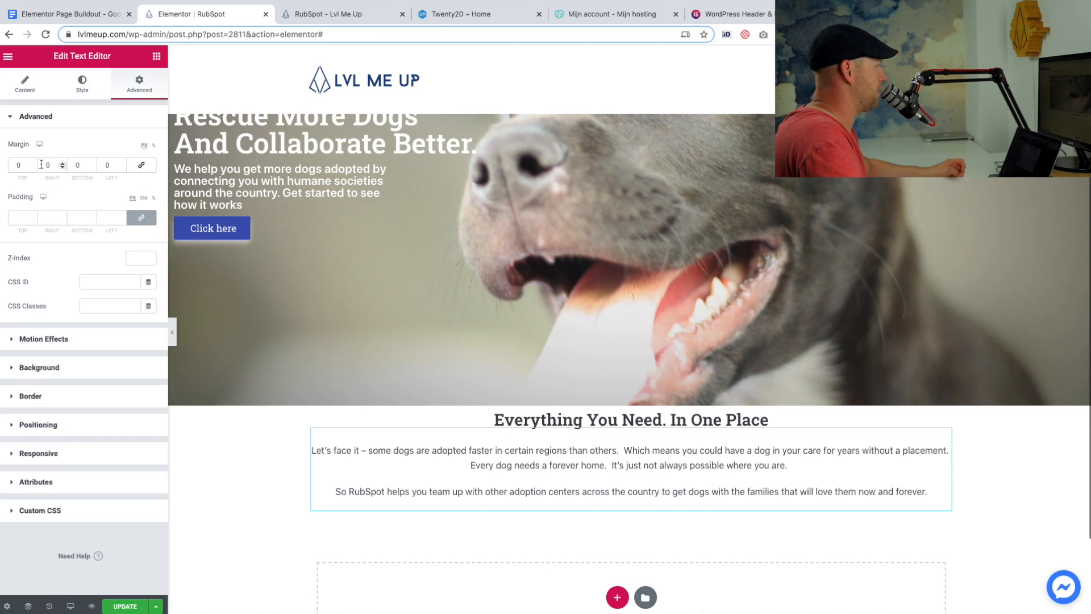
{"action": "type", "text": "2"}
{"action": "left_click", "coordinate": [106, 165]}
{"action": "type", "text": "2"}
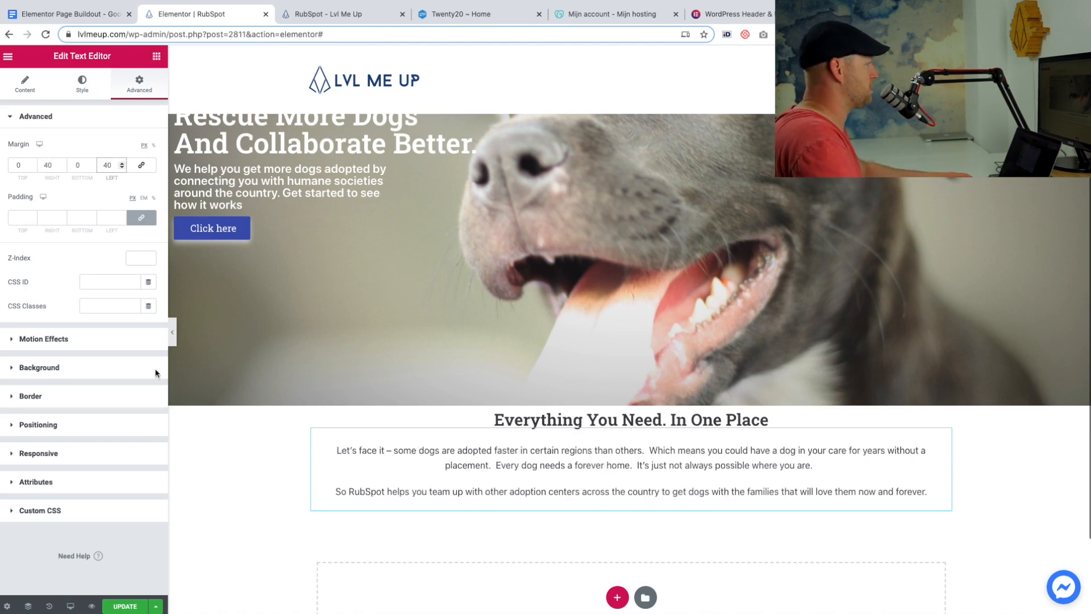
Duplicate the hero section's button, move the copy below the centered paragraphs and center-align it.
{"action": "left_click", "coordinate": [157, 56]}
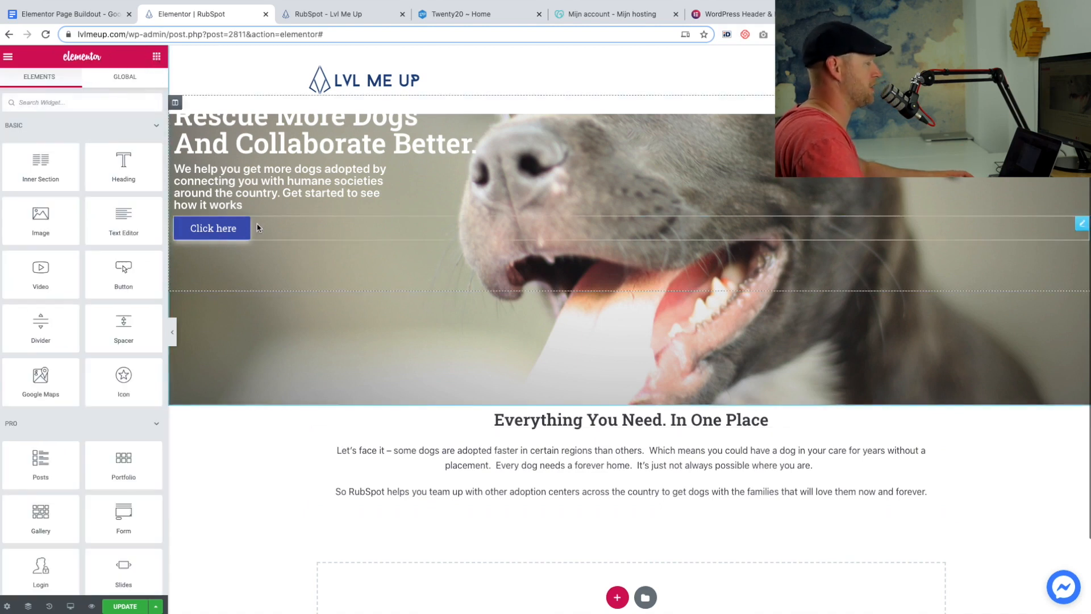
{"action": "right_click", "coordinate": [1082, 224]}
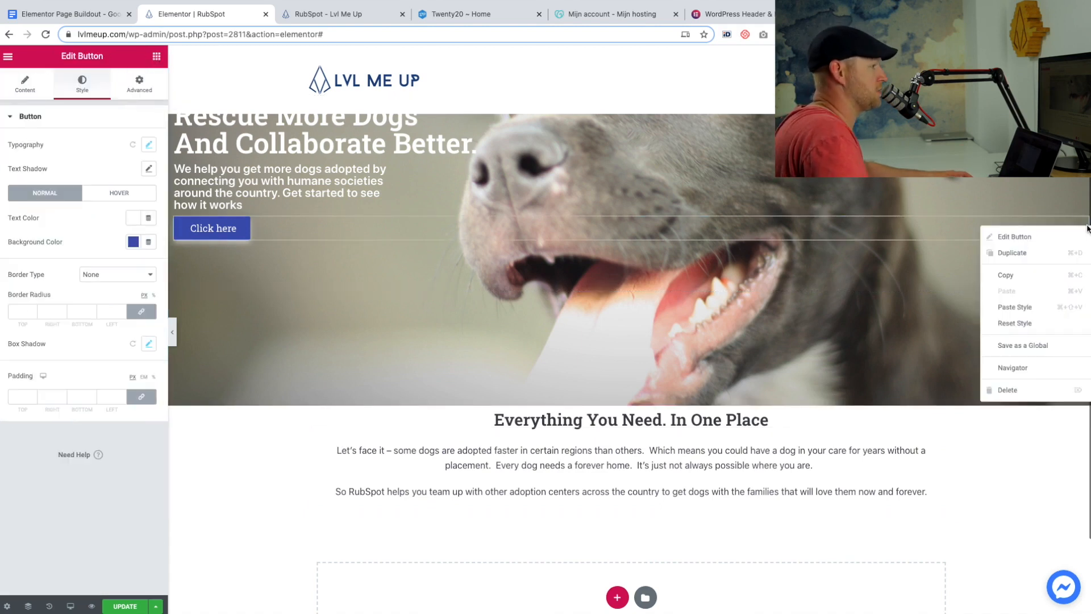
{"action": "left_click", "coordinate": [1029, 253]}
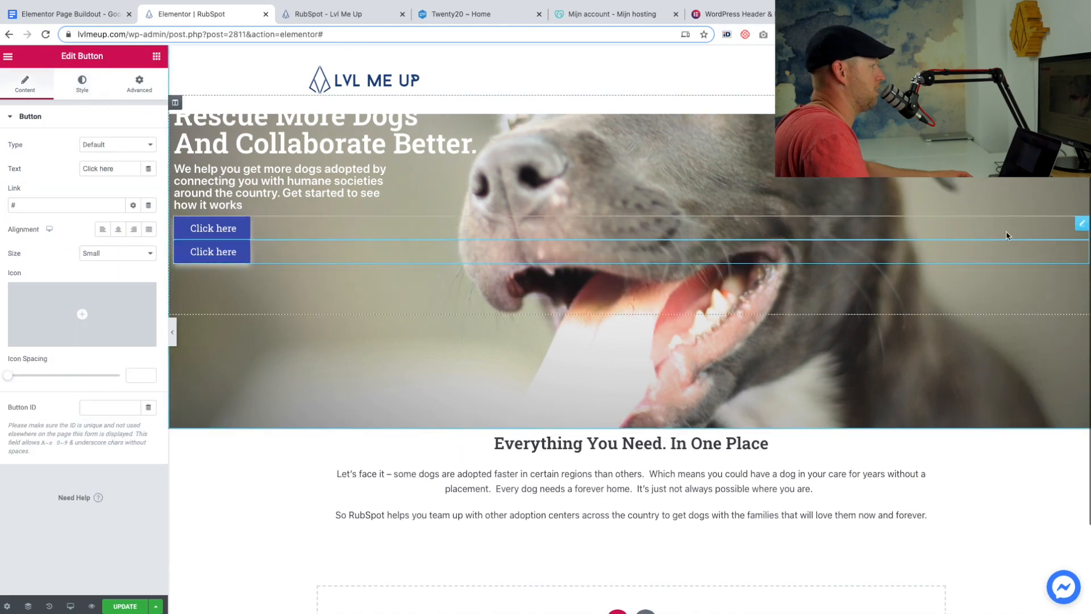
{"action": "mouse_move", "coordinate": [1083, 245]}
{"action": "left_mouse_down"}
{"action": "mouse_move", "coordinate": [922, 416]}
{"action": "mouse_move", "coordinate": [654, 509]}
{"action": "left_mouse_up"}
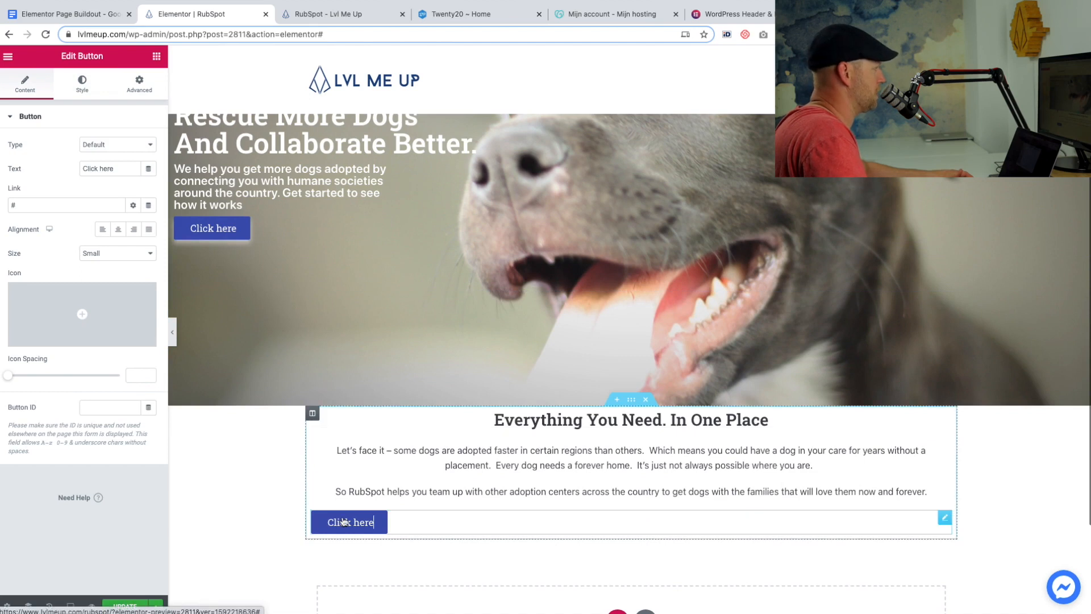
{"action": "left_click", "coordinate": [118, 230]}
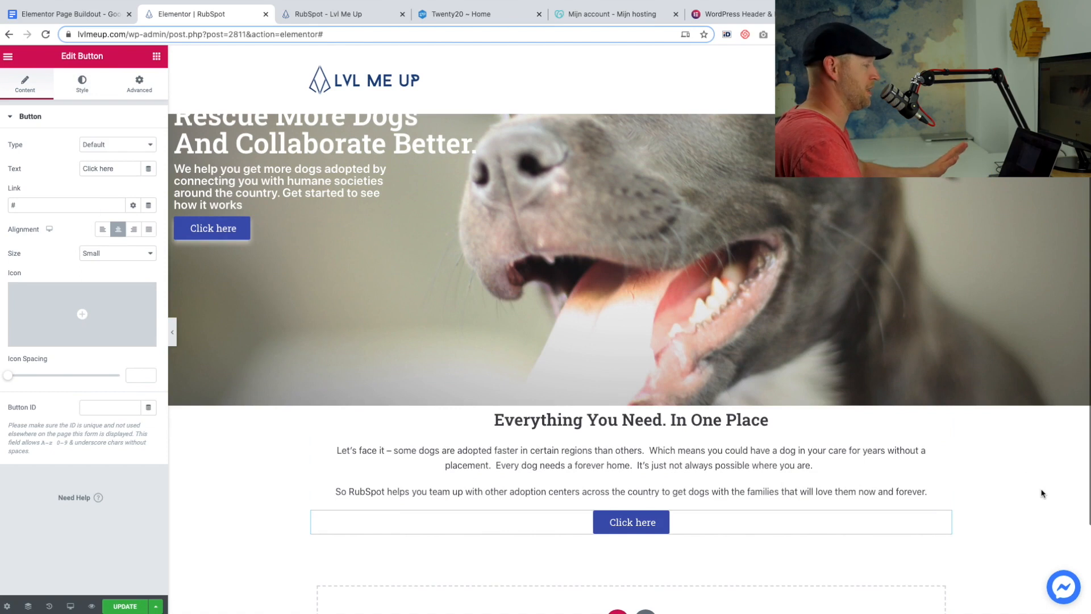
Add a section with two equal columns below the button and place an Image widget in its left column.
{"action": "scroll", "coordinate": [881, 540], "scroll_direction": "down", "scroll_amount": 3}
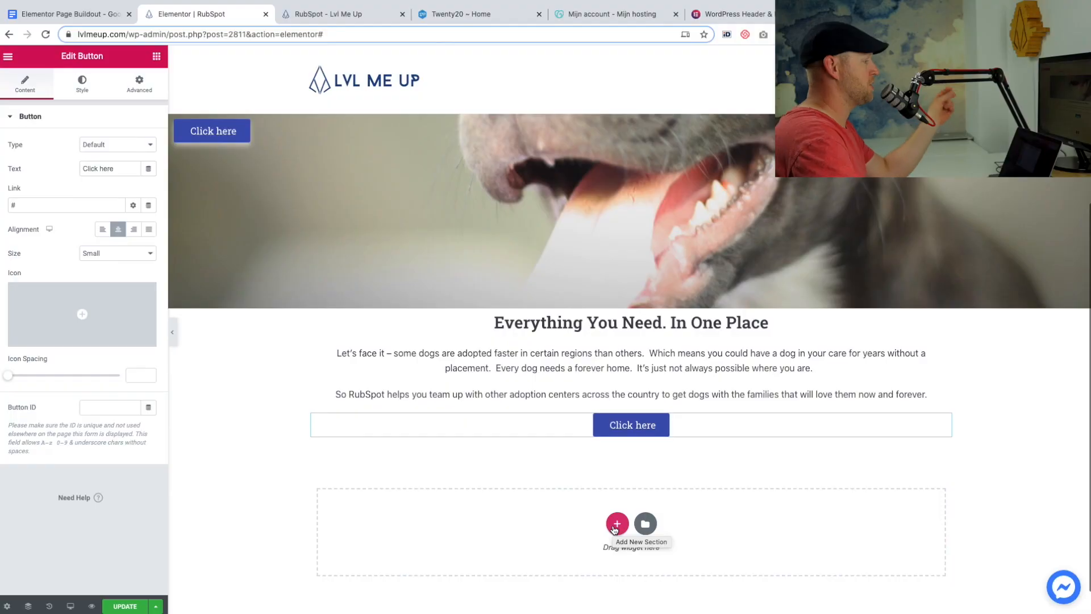
{"action": "left_click", "coordinate": [615, 524]}
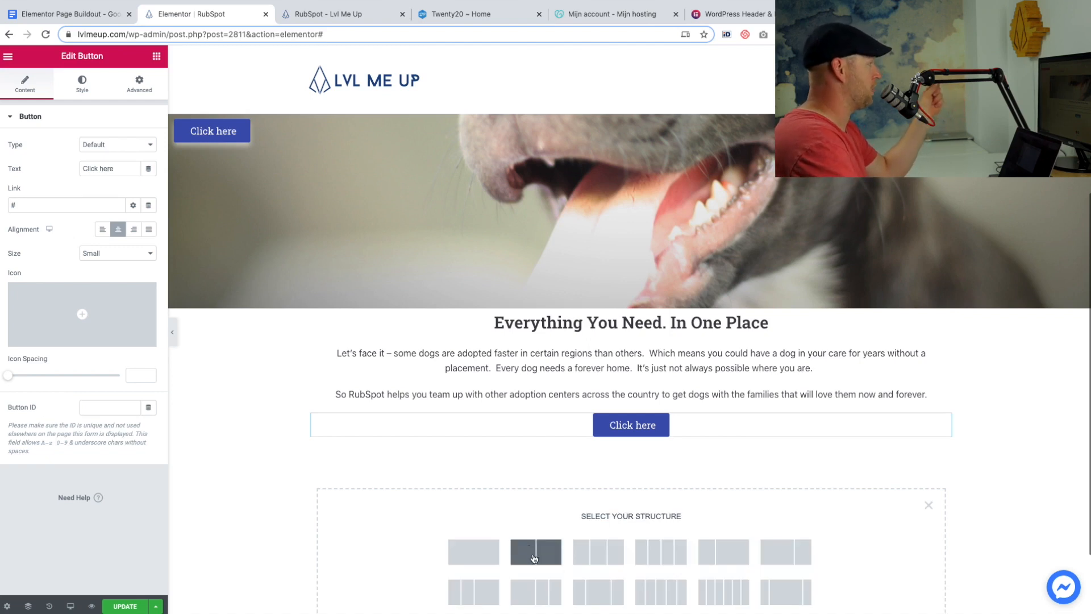
{"action": "left_click", "coordinate": [534, 551]}
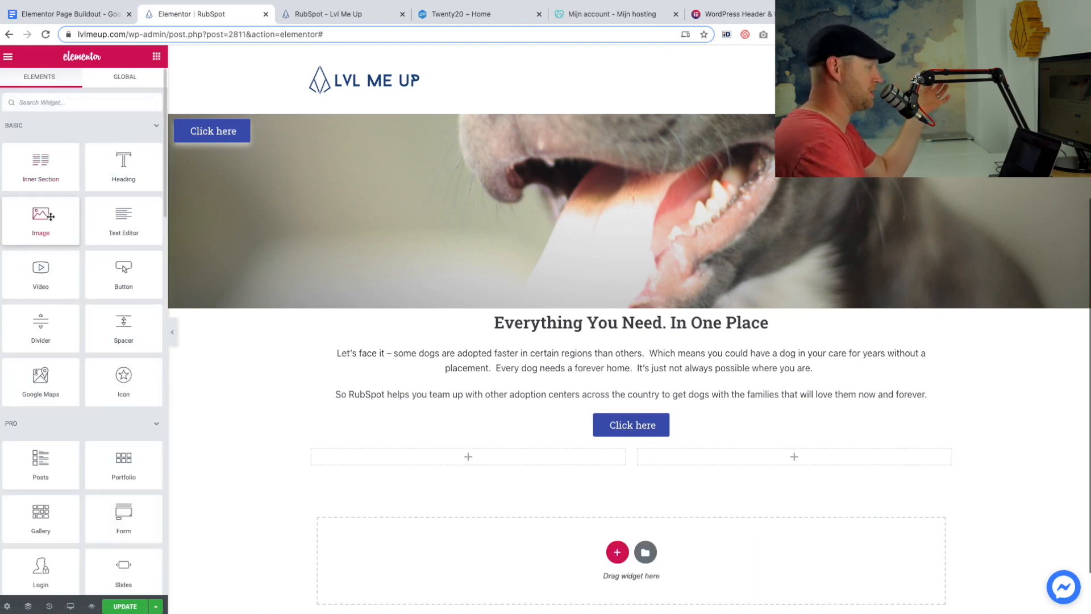
{"action": "left_click_drag", "start_coordinate": [44, 218], "coordinate": [453, 455]}
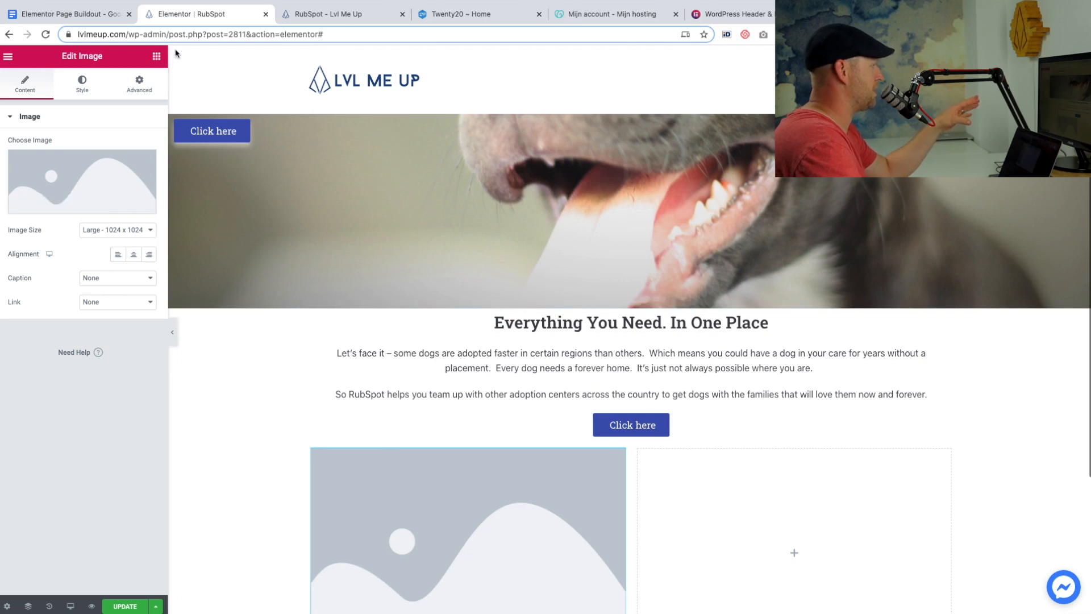
Add a Heading widget reading "A Centralized System" to the right column and set its font family to Roboto Slab.
{"action": "left_click", "coordinate": [157, 58]}
{"action": "left_click_drag", "start_coordinate": [124, 164], "coordinate": [746, 489]}
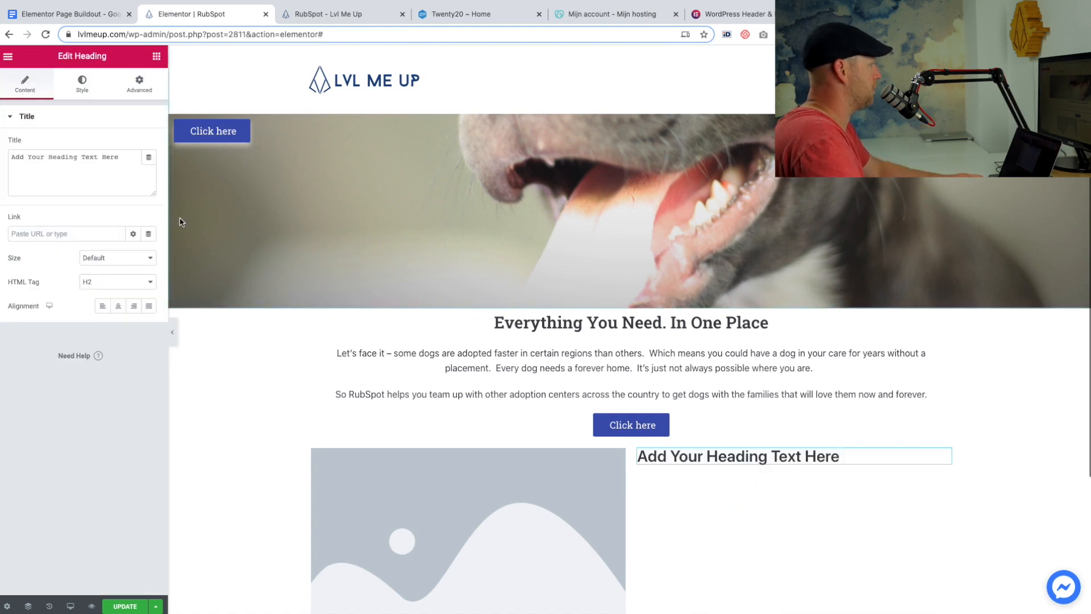
{"action": "triple_click", "coordinate": [110, 156]}
{"action": "type", "text": "A Centralized System"}
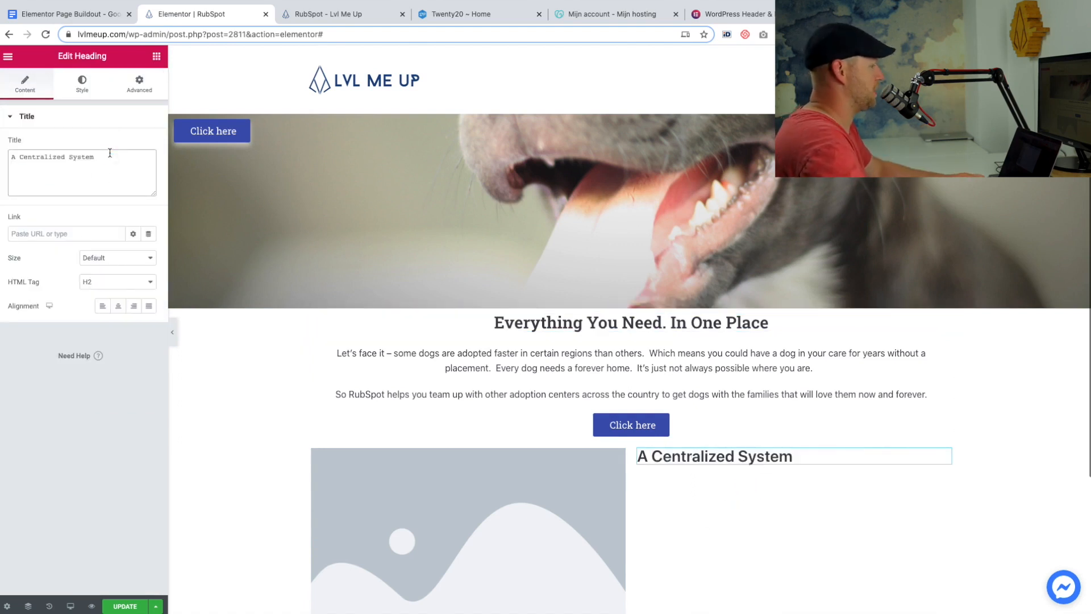
{"action": "left_click", "coordinate": [83, 92]}
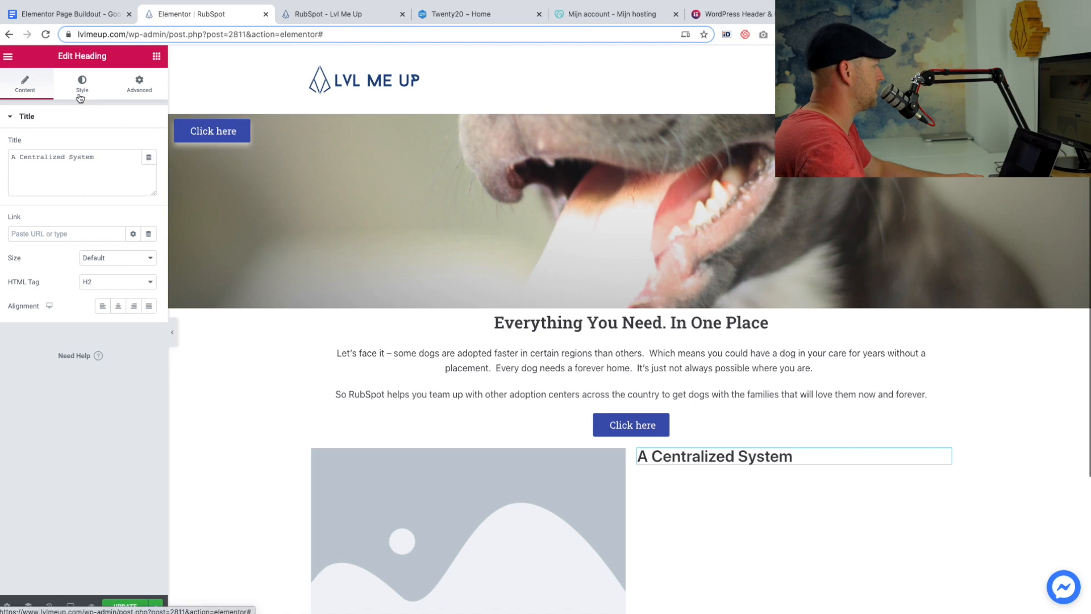
{"action": "left_click", "coordinate": [151, 170]}
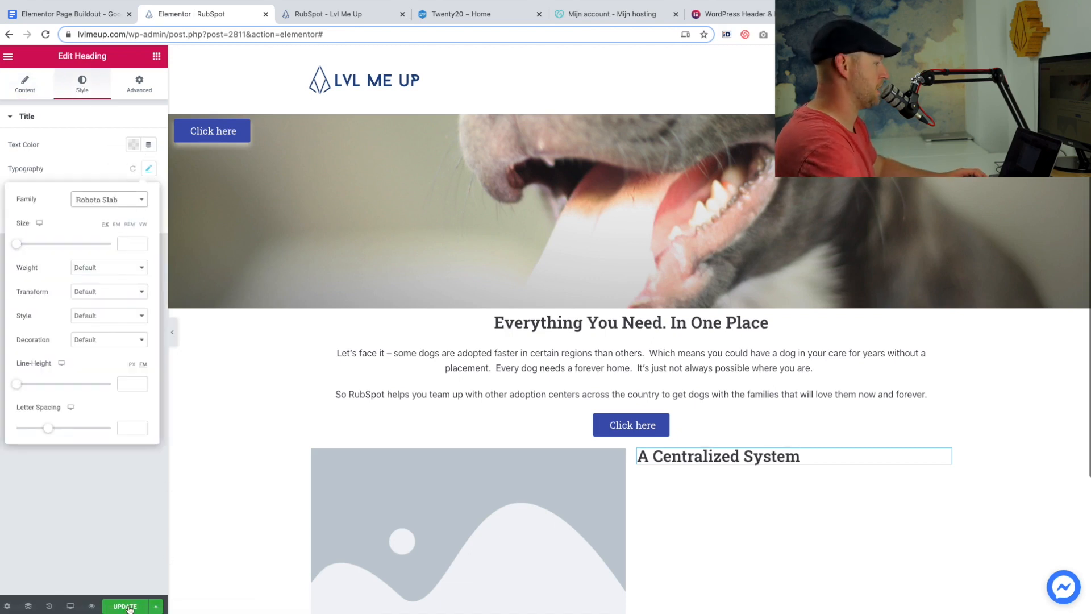
{"action": "left_click", "coordinate": [130, 609]}
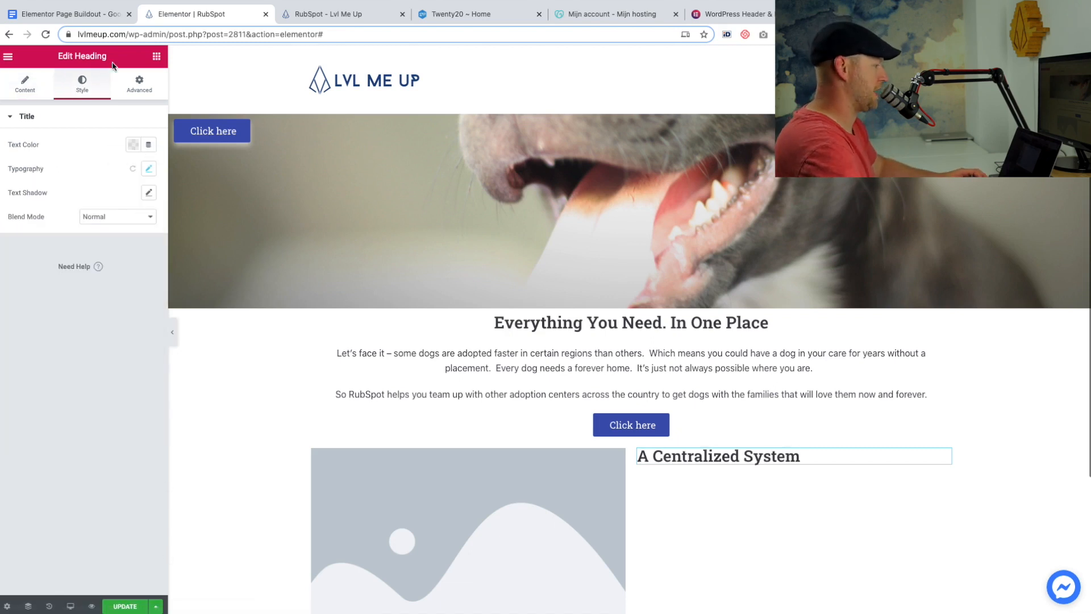
Add a Text Editor widget below "A Centralized System" with the outline's "You don't need to make phone calls" paragraph, preceded by a blank line.
{"action": "left_click", "coordinate": [157, 57]}
{"action": "left_click_drag", "start_coordinate": [123, 221], "coordinate": [683, 457]}
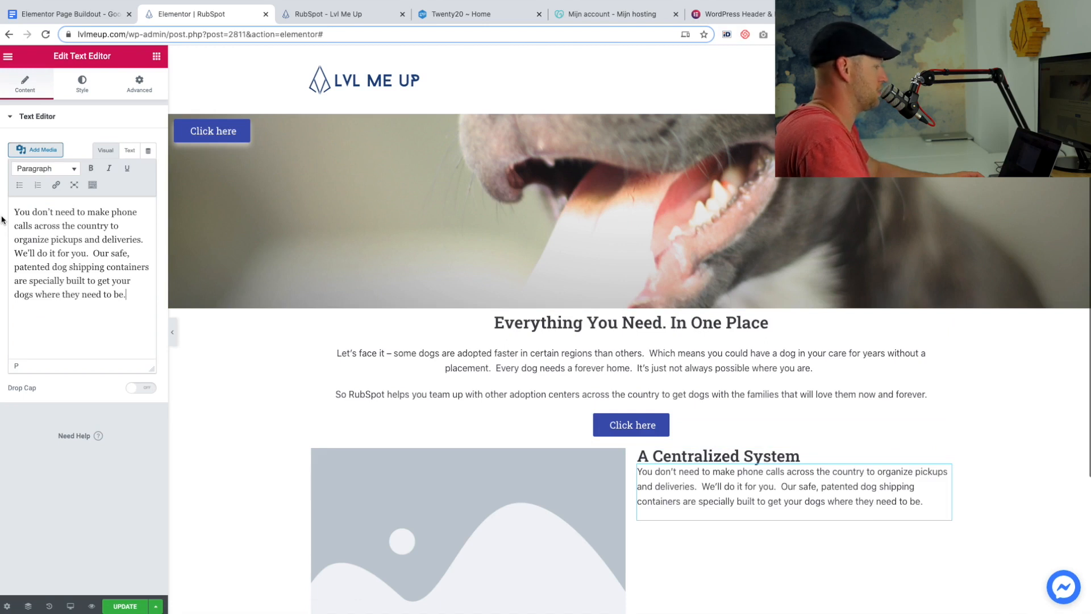
{"action": "key", "text": "Return"}
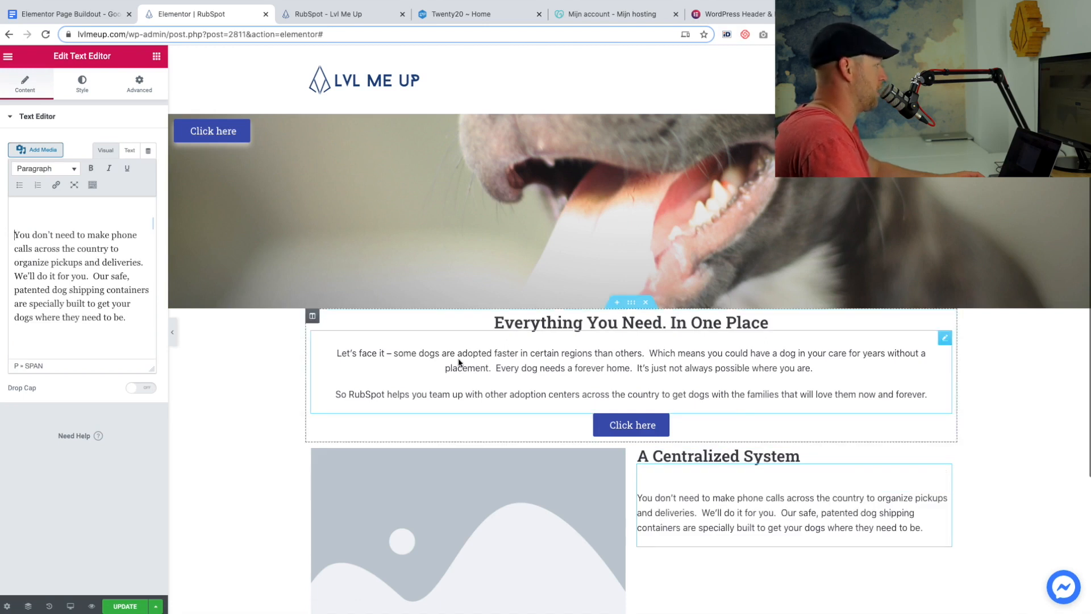
Duplicate the centered section's button and move the copy below the paragraph in the right column.
{"action": "scroll", "coordinate": [461, 295], "scroll_direction": "down", "scroll_amount": 2}
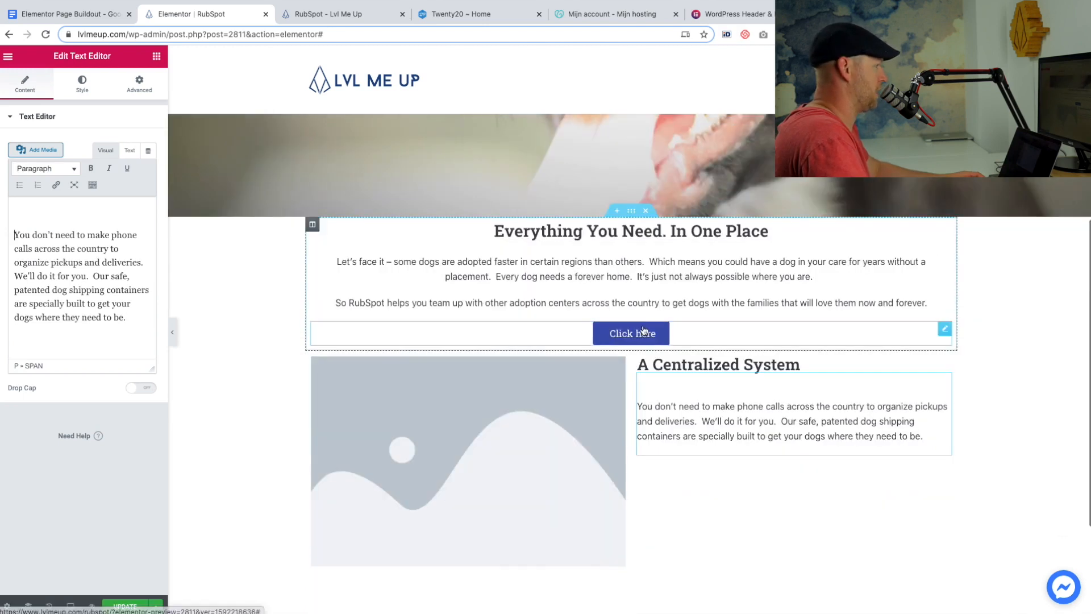
{"action": "left_click", "coordinate": [944, 329]}
{"action": "right_click", "coordinate": [944, 329]}
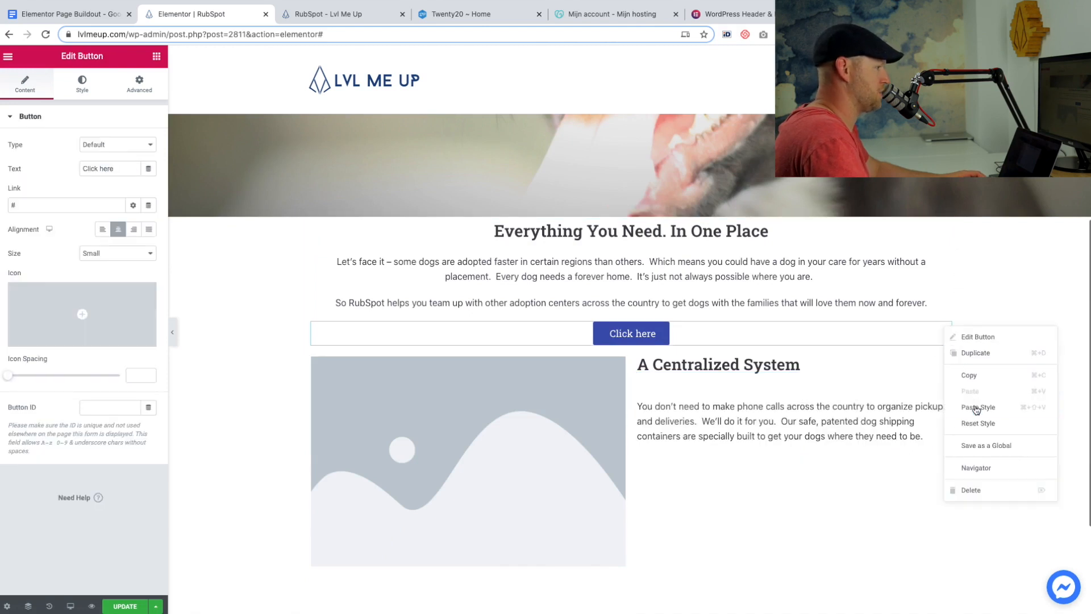
{"action": "left_click", "coordinate": [974, 353]}
{"action": "left_click_drag", "start_coordinate": [944, 353], "coordinate": [733, 460]}
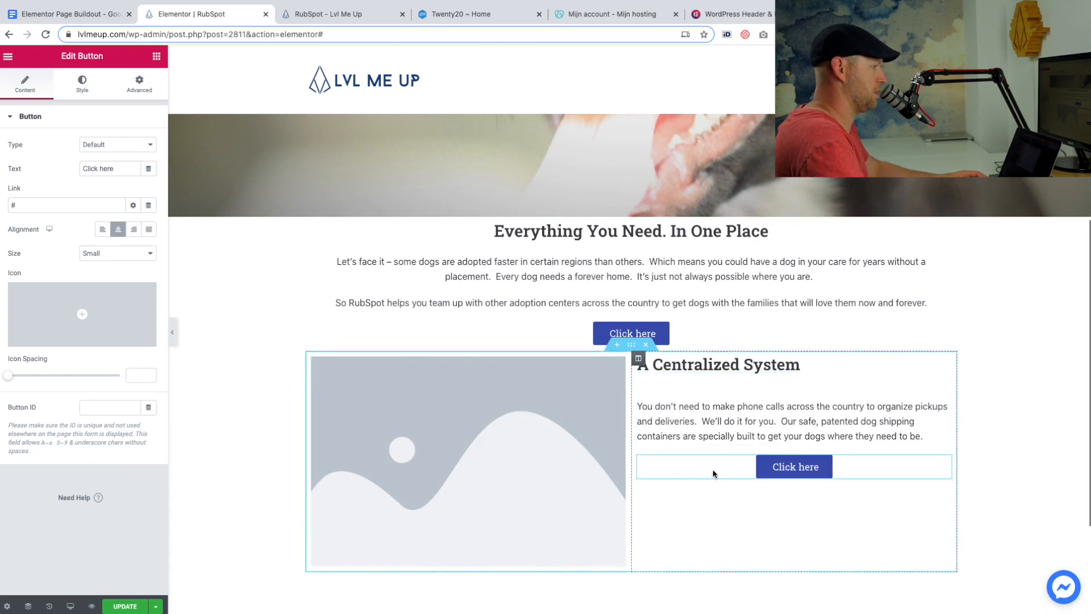
Add a blank line after the paragraph under "A Centralized System" to space it from the button.
{"action": "left_click", "coordinate": [924, 440]}
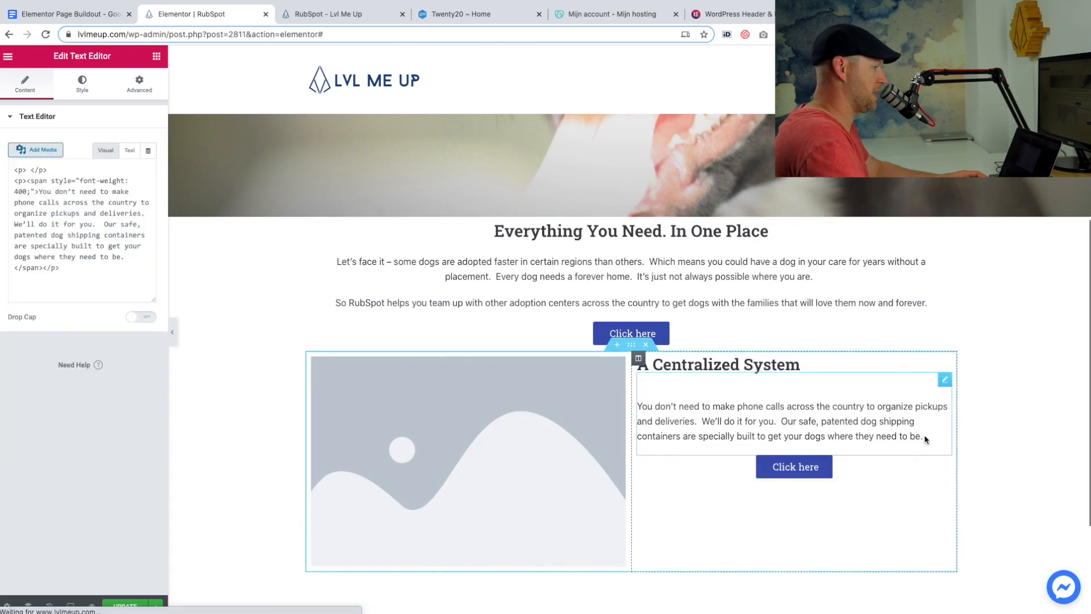
{"action": "key", "text": "Return"}
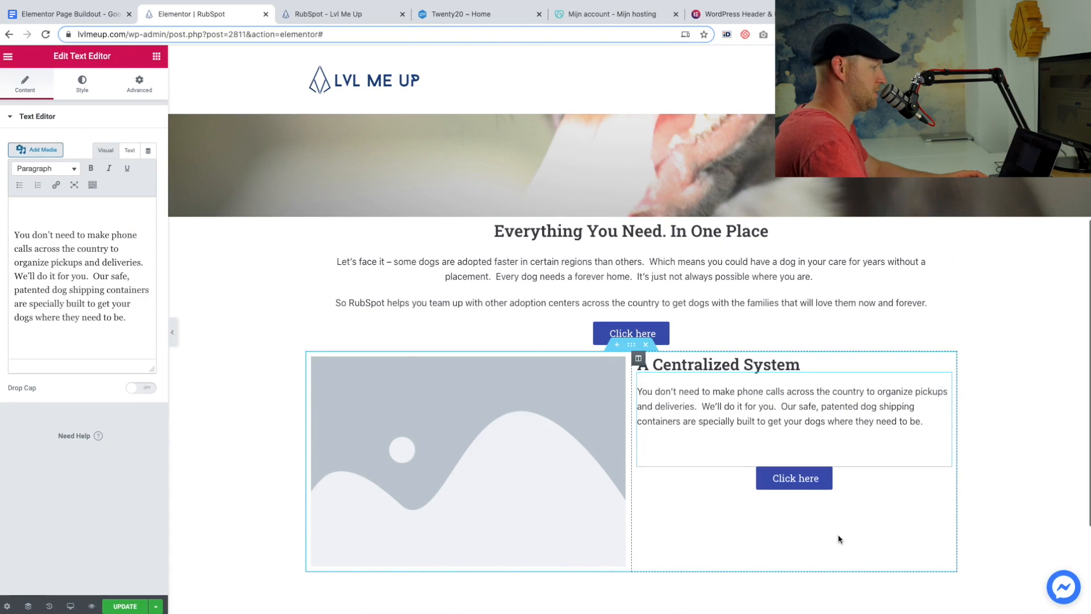
Fill the image placeholder beside "A Centralized System" with the media library's Column 1 photo of a woman and dog in a car.
{"action": "left_click", "coordinate": [493, 491]}
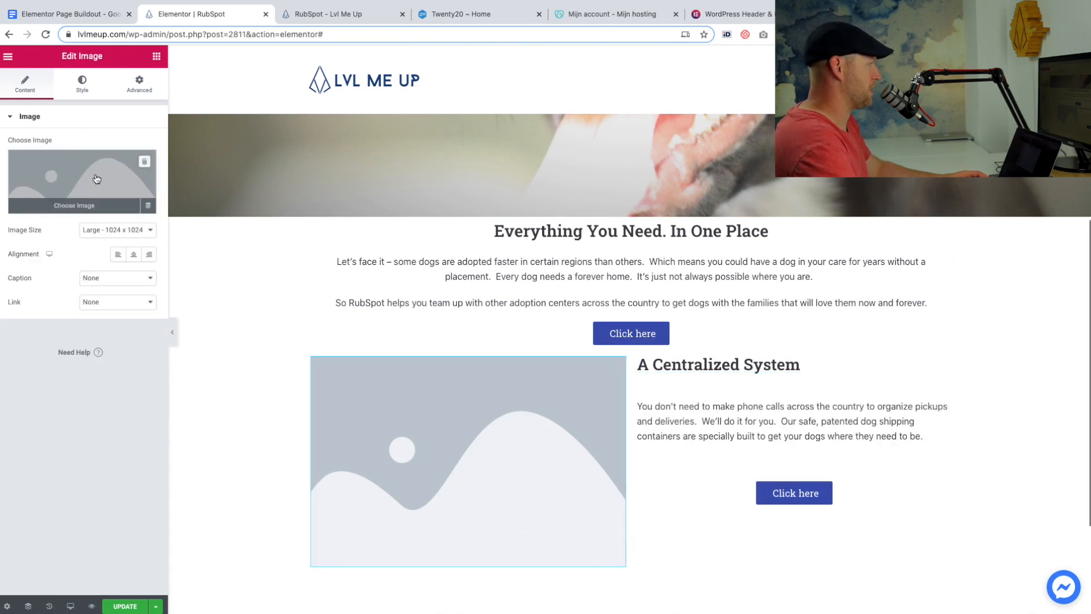
{"action": "left_click", "coordinate": [127, 184]}
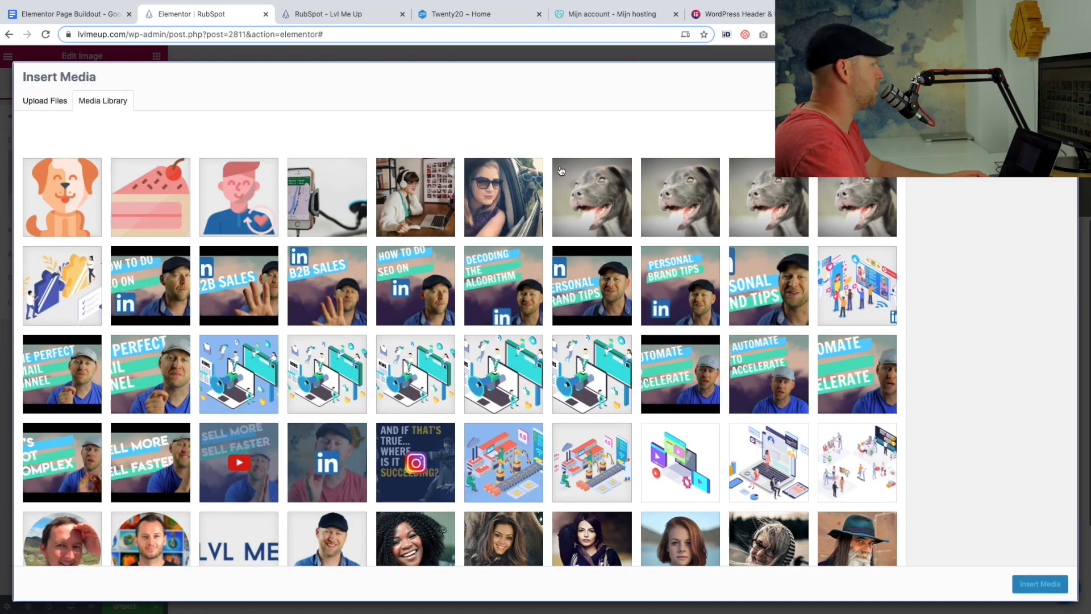
{"action": "left_click", "coordinate": [491, 204]}
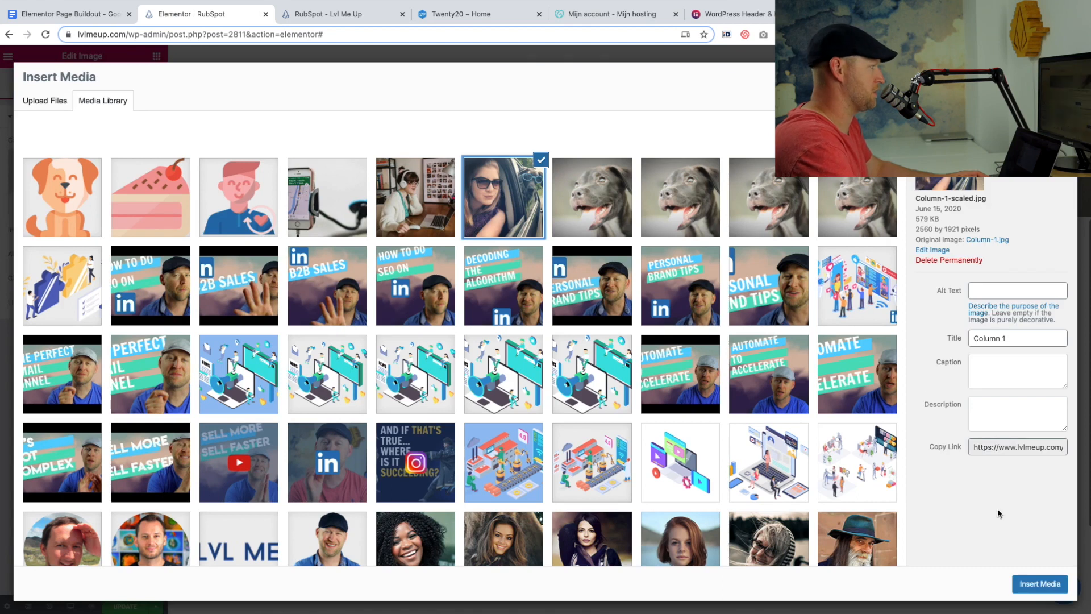
{"action": "left_click", "coordinate": [1036, 584]}
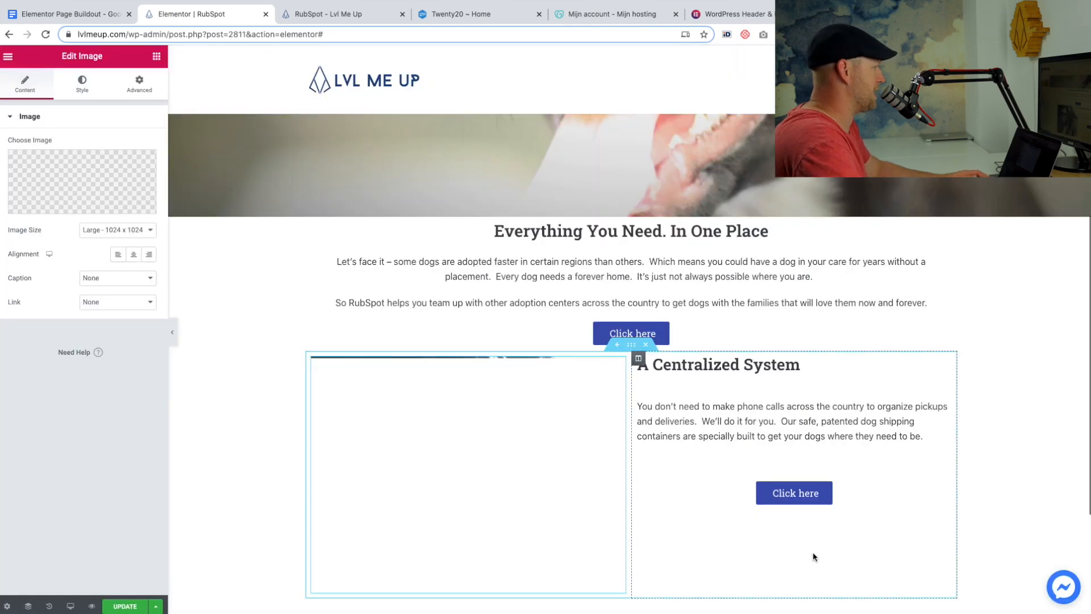
Change the car photo's image size to Custom with a width of 500.
{"action": "left_click", "coordinate": [150, 230]}
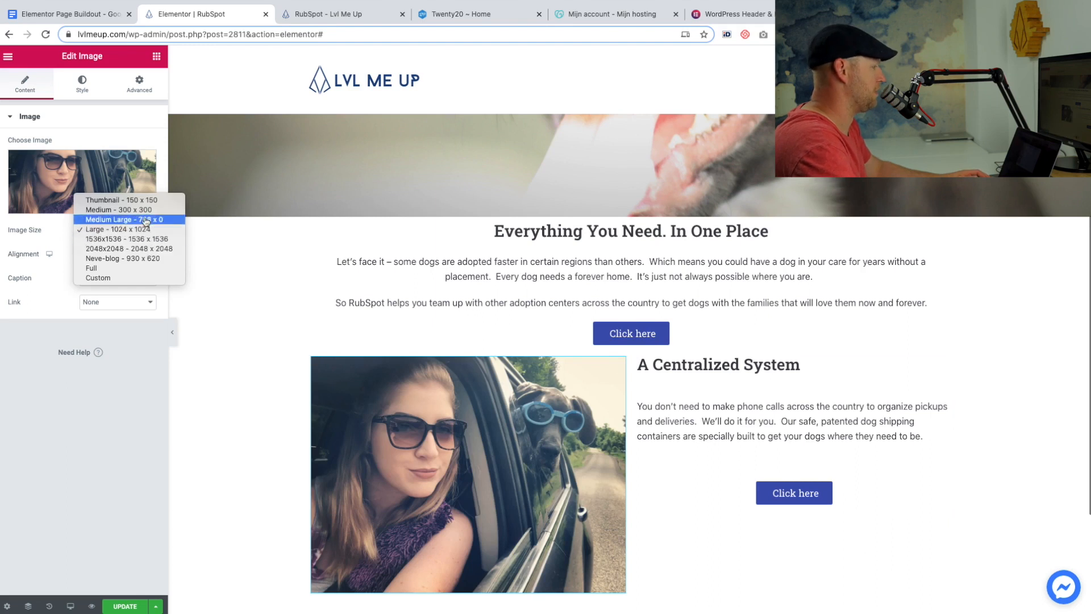
{"action": "left_click", "coordinate": [146, 210]}
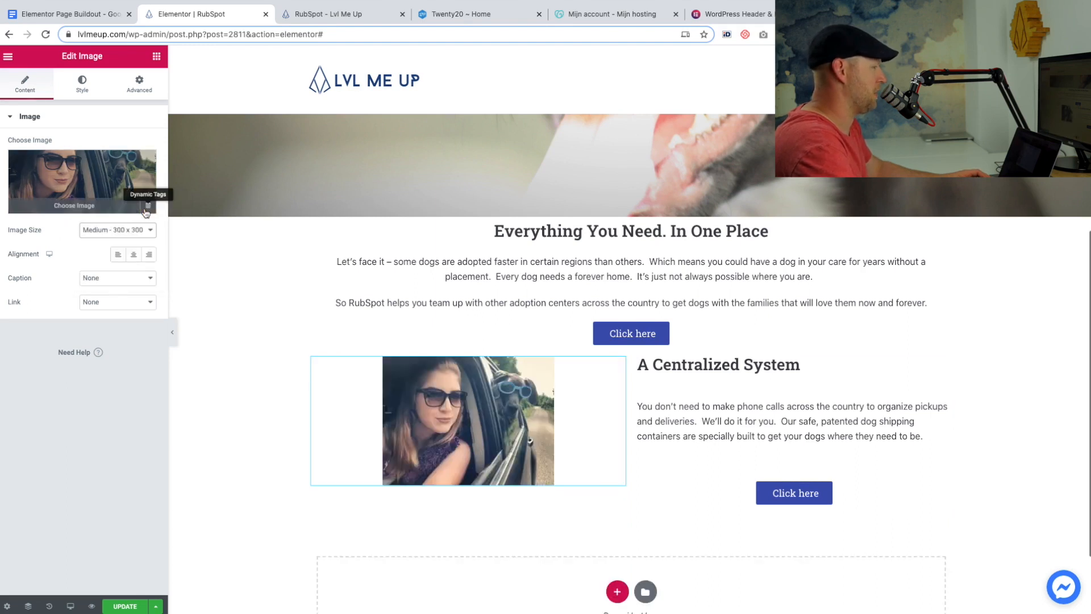
{"action": "left_click", "coordinate": [1037, 423]}
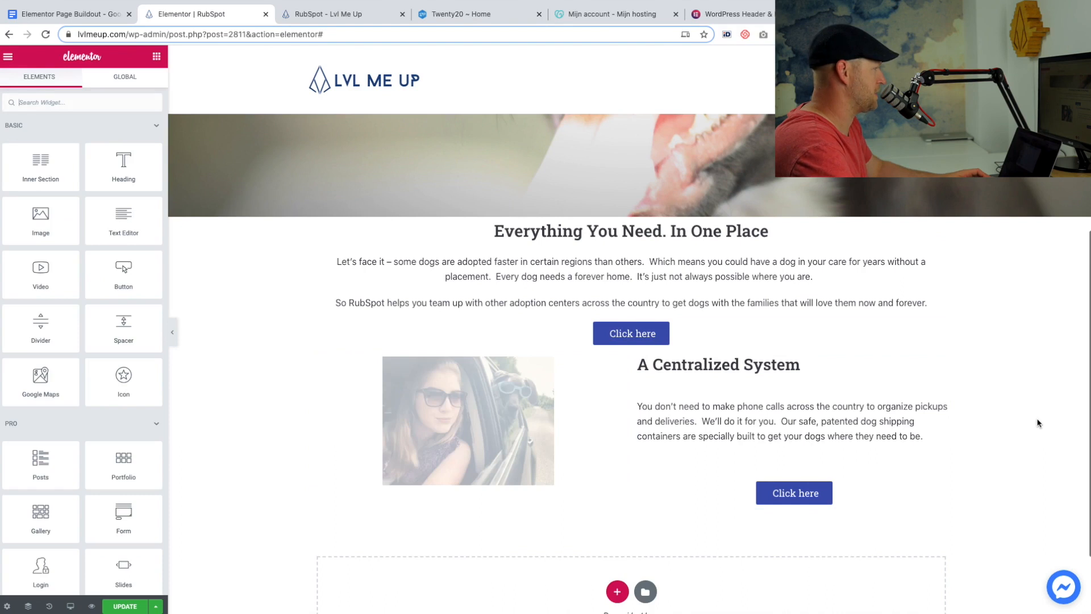
{"action": "left_click", "coordinate": [324, 427]}
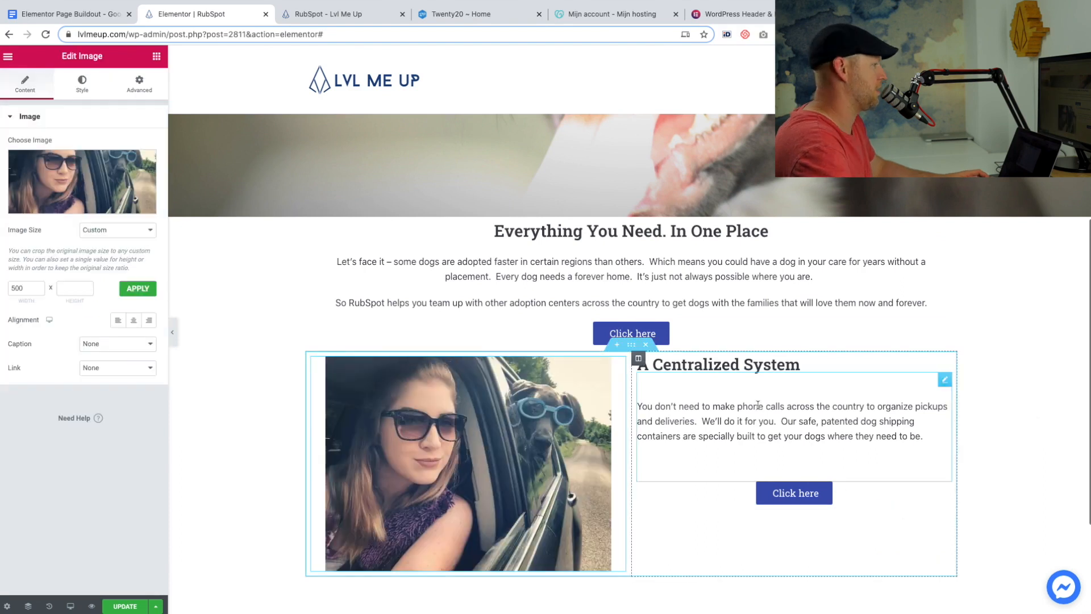
Duplicate the "A Centralized System" section and swap the copy's columns so the text comes before the image.
{"action": "scroll", "coordinate": [1057, 455], "scroll_direction": "down", "scroll_amount": 3}
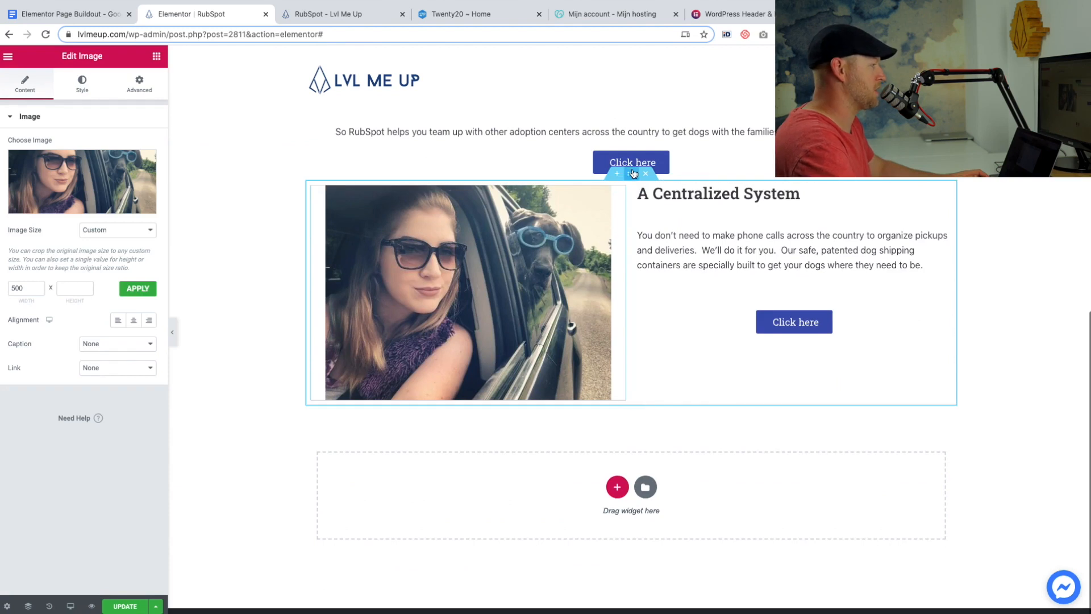
{"action": "right_click", "coordinate": [632, 174]}
{"action": "left_click", "coordinate": [648, 196]}
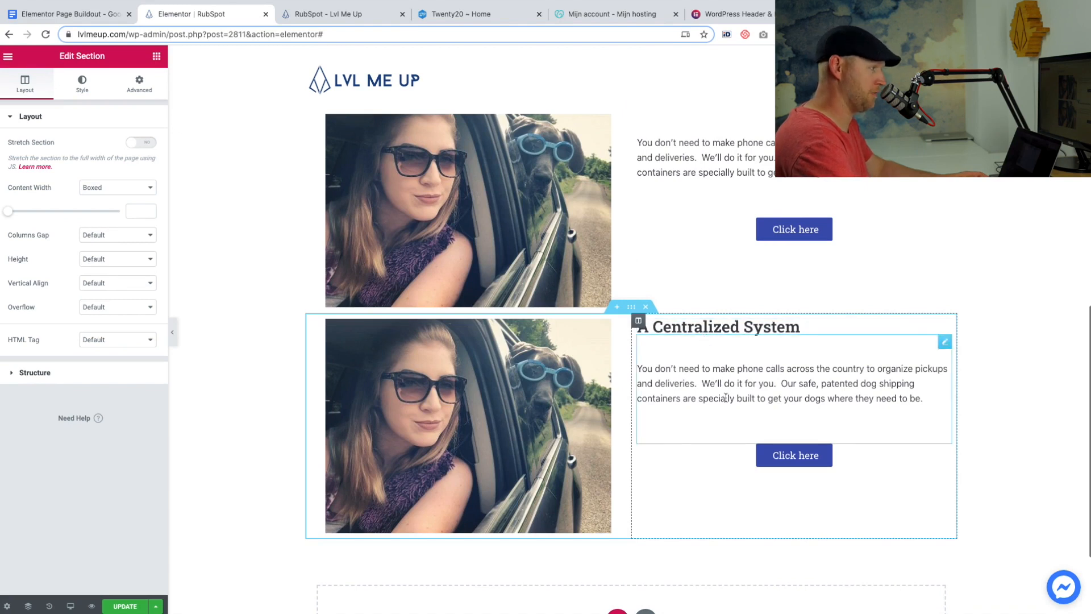
{"action": "left_click_drag", "start_coordinate": [638, 320], "coordinate": [343, 379]}
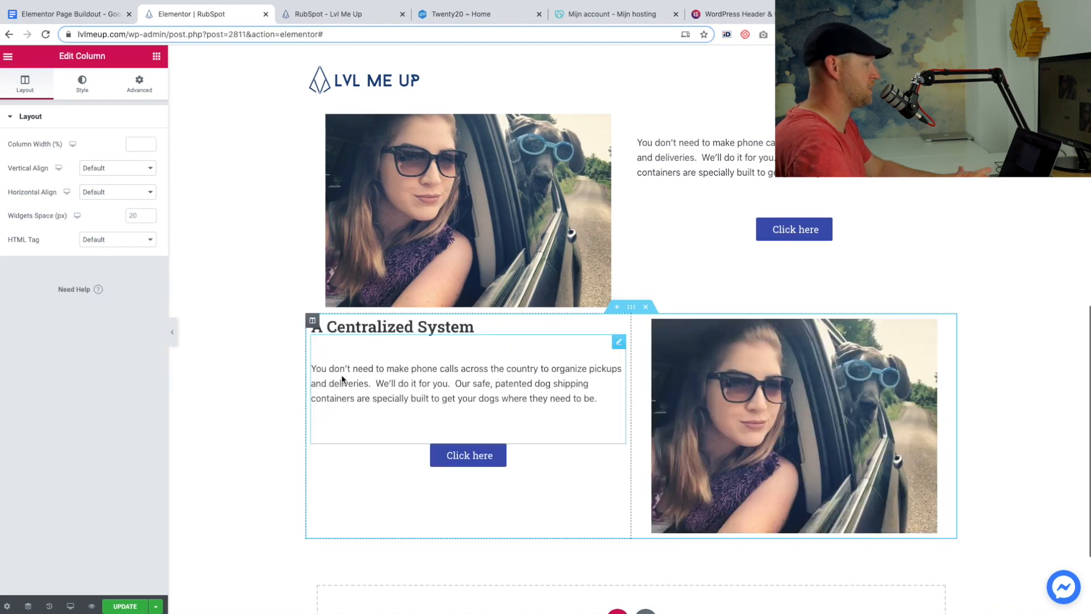
Replace the duplicated section's image with the media library photo of a woman wearing headphones at a laptop.
{"action": "left_click", "coordinate": [896, 452]}
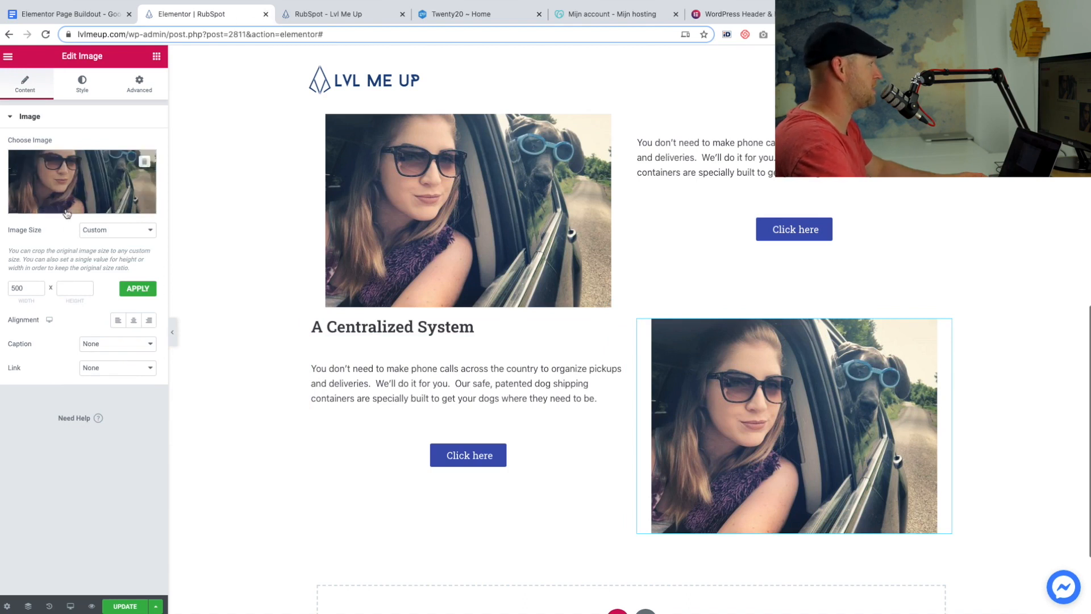
{"action": "left_click", "coordinate": [74, 188]}
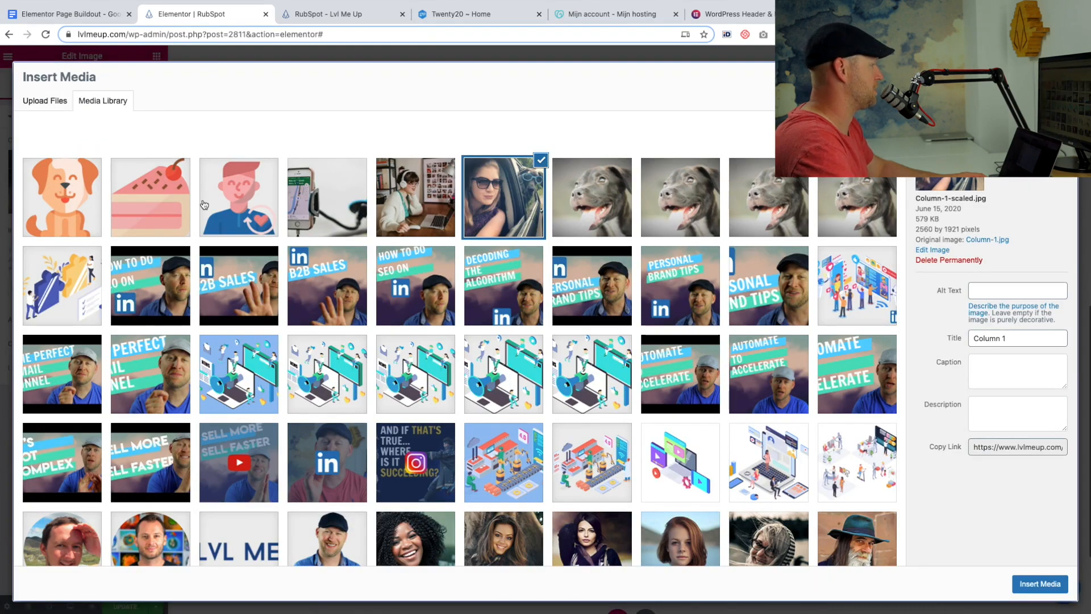
{"action": "left_click", "coordinate": [419, 207]}
{"action": "left_click", "coordinate": [1040, 583]}
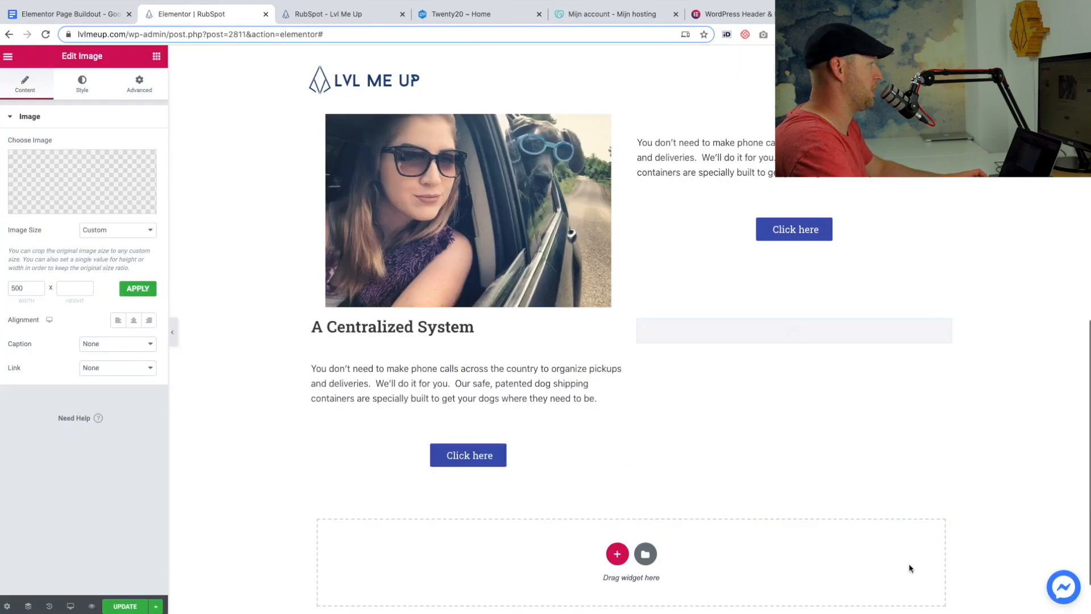
Replace the duplicated section's heading with "Easy Collaboration" and its paragraph with the outline's "Everybody wants the same thing" copy.
{"action": "left_click", "coordinate": [89, 16]}
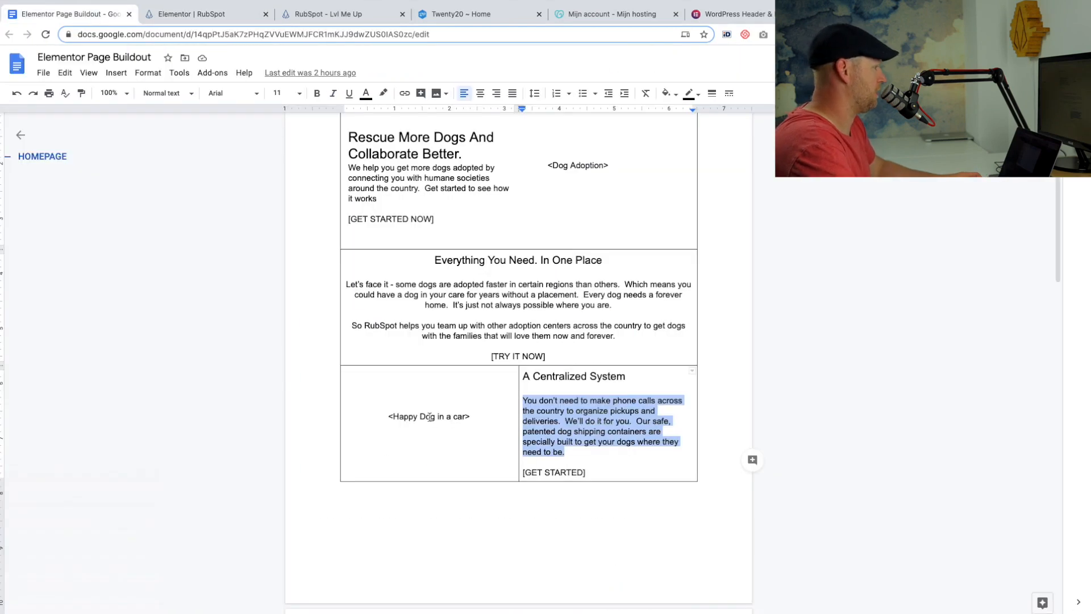
{"action": "scroll", "coordinate": [383, 461], "scroll_direction": "down", "scroll_amount": 3}
{"action": "key", "text": "ctrl+Tab"}
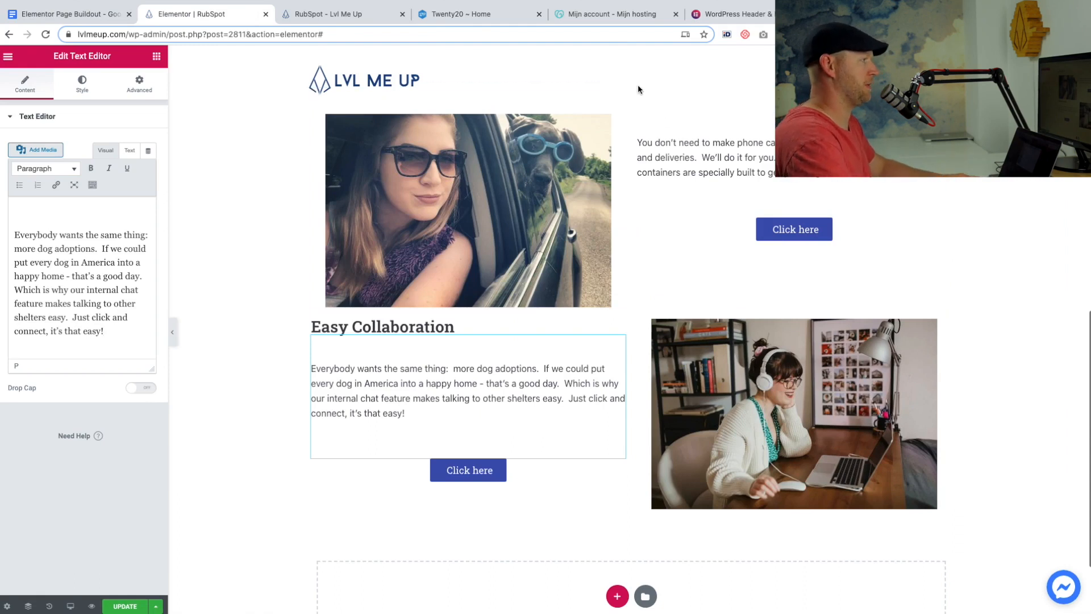
Duplicate the "A Centralized System" section again and move the copy below the "Easy Collaboration" section.
{"action": "scroll", "coordinate": [625, 129], "scroll_direction": "up", "scroll_amount": 1}
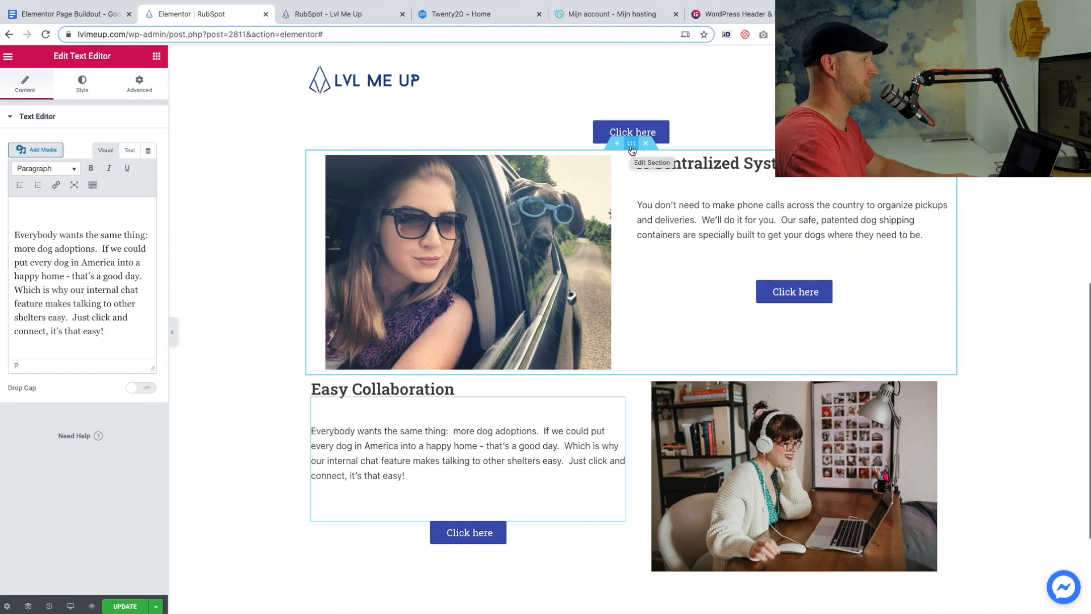
{"action": "right_click", "coordinate": [631, 149]}
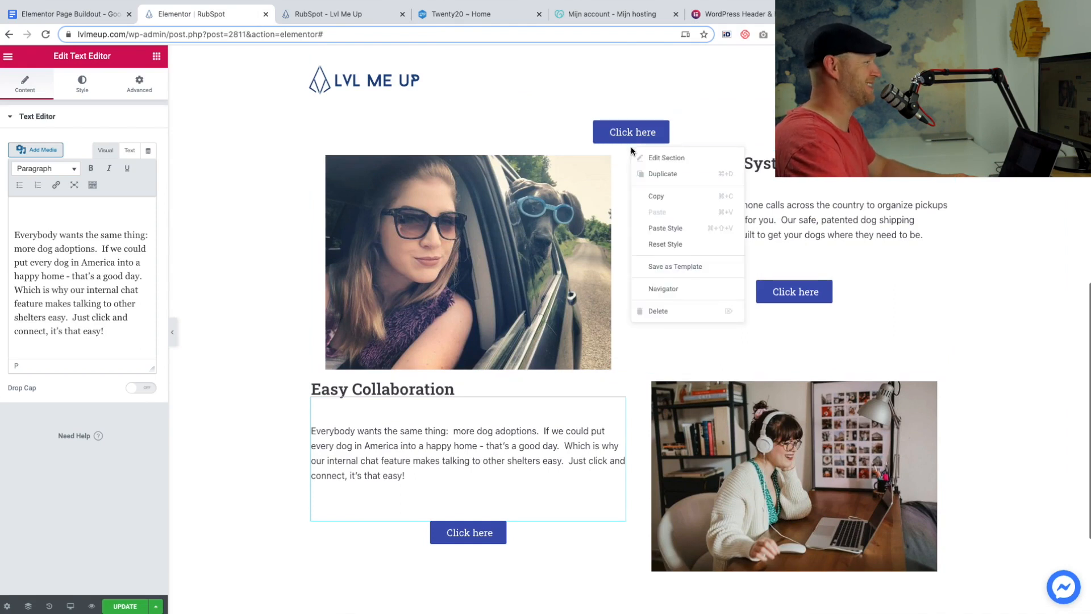
{"action": "left_click", "coordinate": [648, 174]}
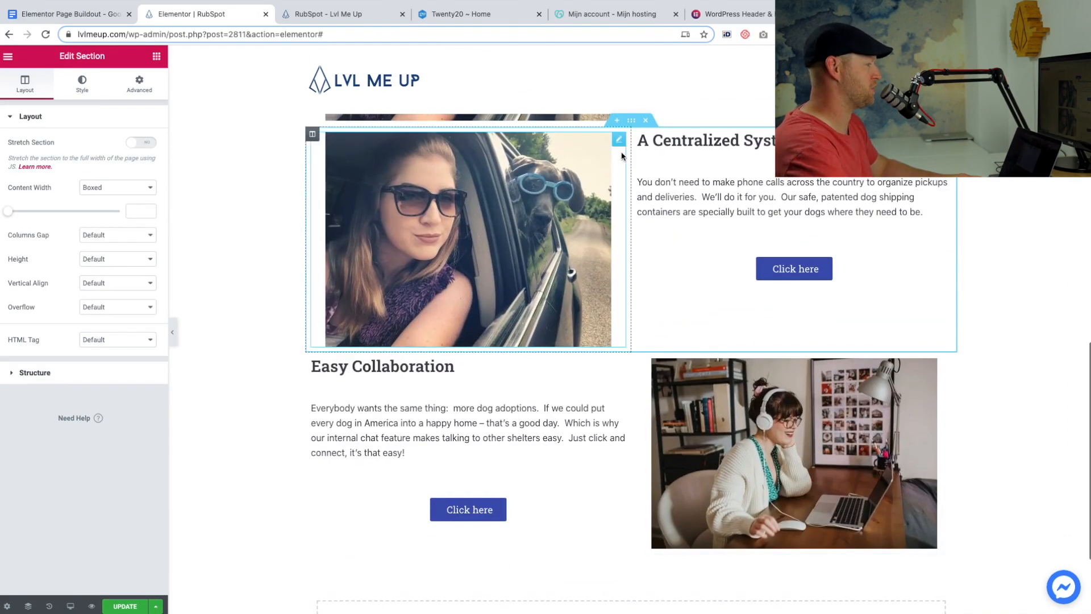
{"action": "left_click_drag", "start_coordinate": [631, 122], "coordinate": [616, 397]}
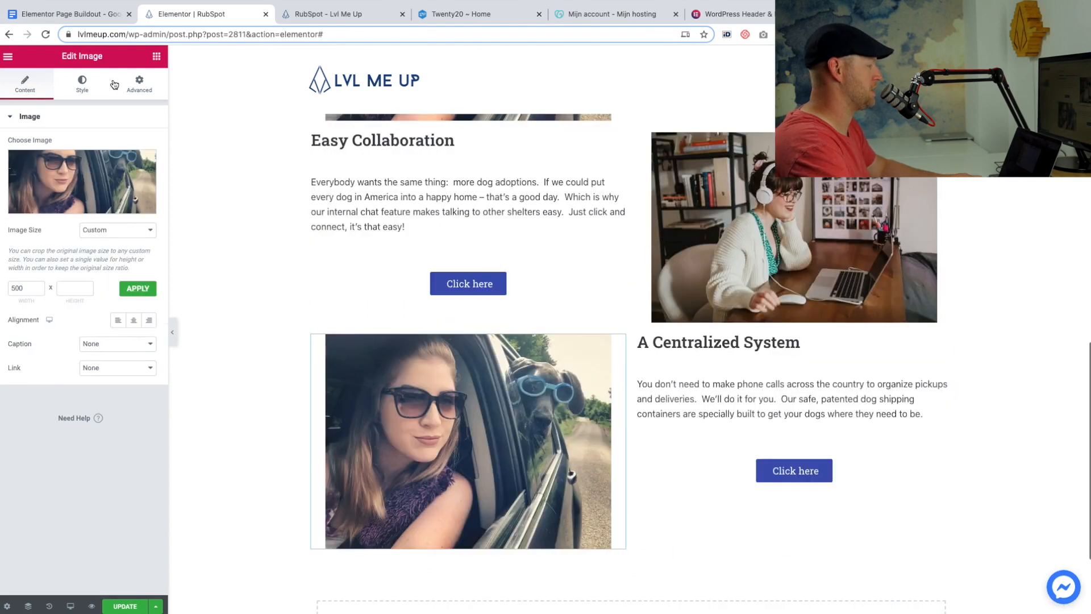
Swap the moved copy's image for the Column-3 phone map photo and its heading and paragraph for the outline's "Total Transparency" text.
{"action": "left_click", "coordinate": [103, 164]}
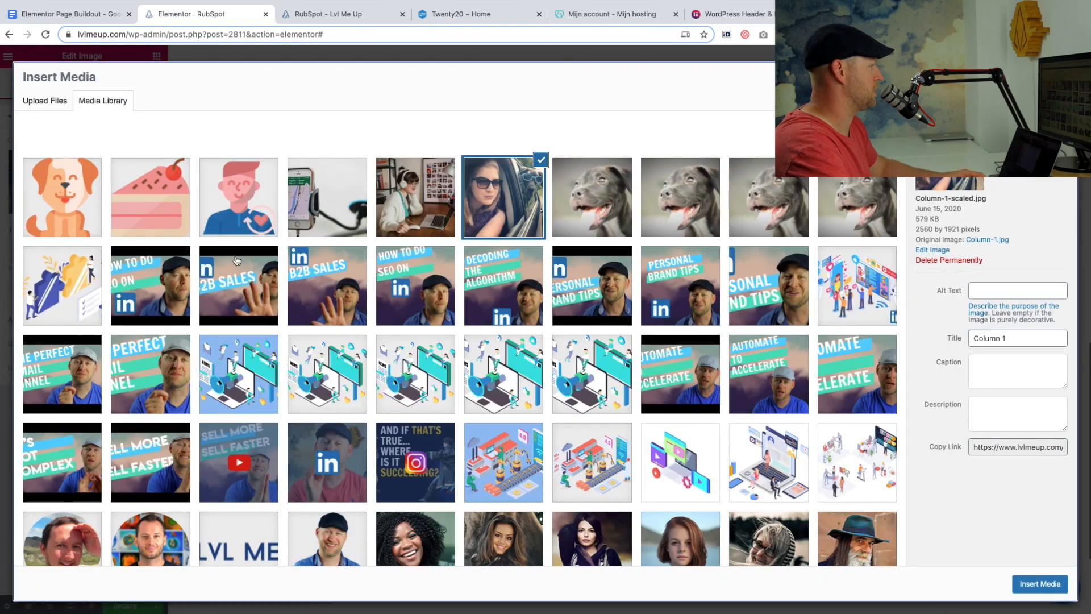
{"action": "left_click", "coordinate": [327, 202]}
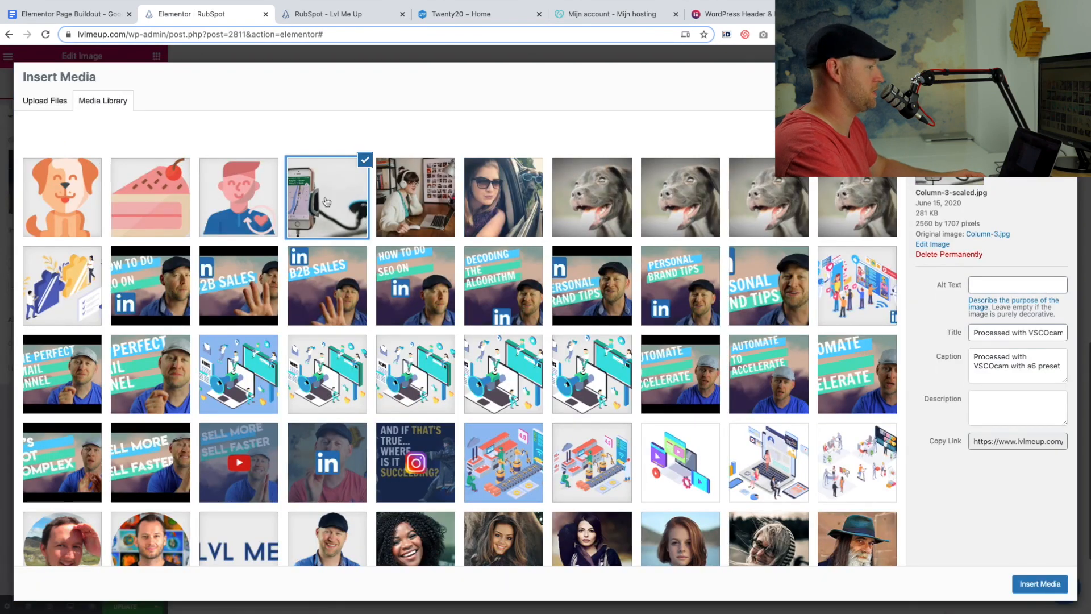
{"action": "left_click", "coordinate": [1045, 585]}
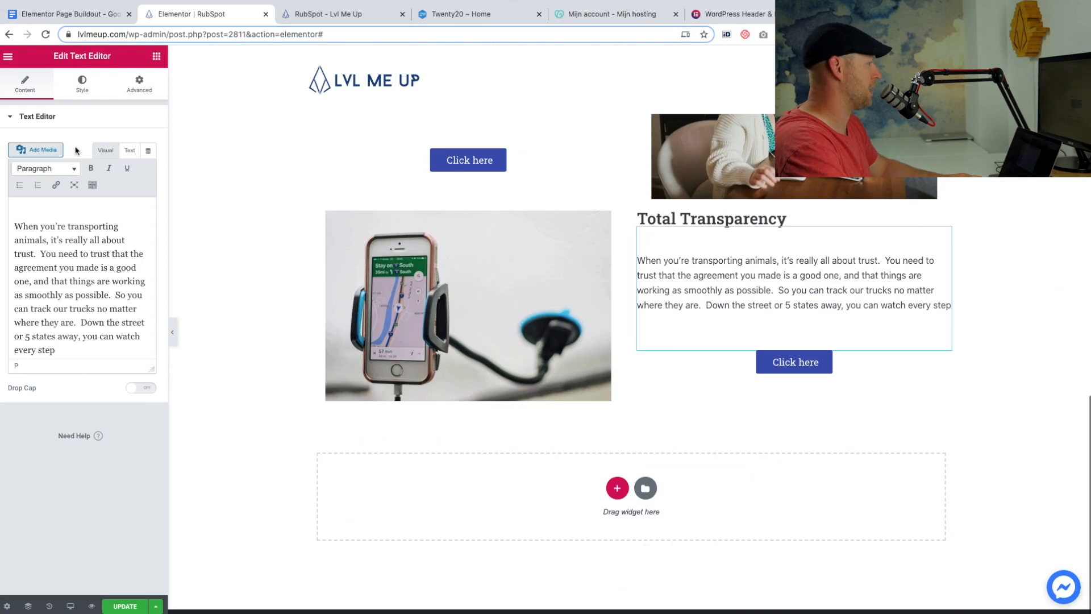
Check the outline's three-icon block after "Total Transparency" and add a single-column section below that section on the page.
{"action": "left_click", "coordinate": [75, 15]}
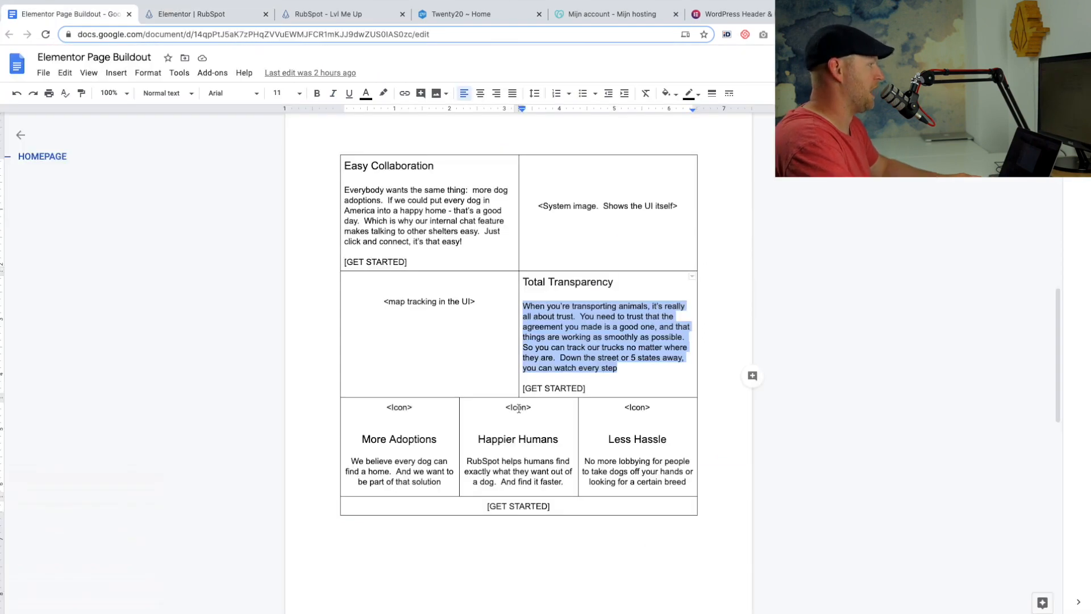
{"action": "scroll", "coordinate": [518, 408], "scroll_direction": "down", "scroll_amount": 4}
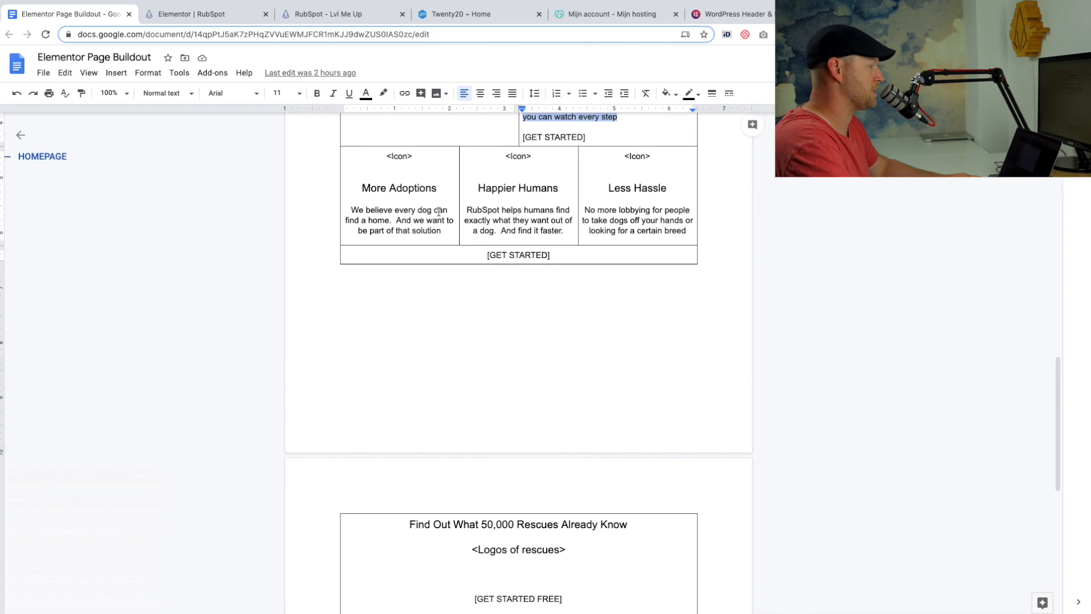
{"action": "scroll", "coordinate": [527, 256], "scroll_direction": "down", "scroll_amount": 3}
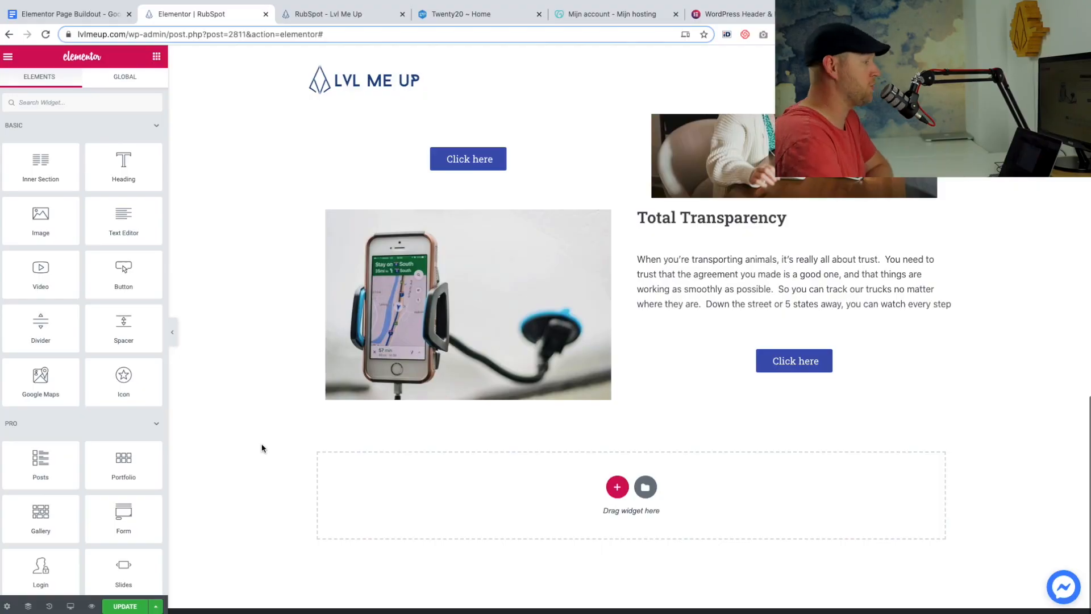
{"action": "left_click", "coordinate": [617, 487]}
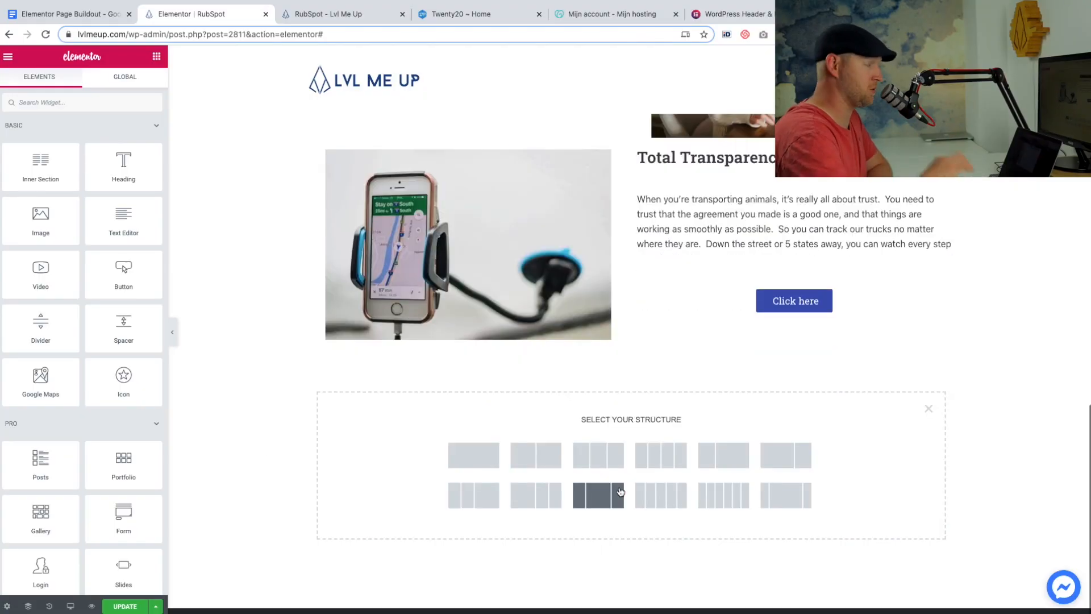
{"action": "left_click", "coordinate": [465, 464]}
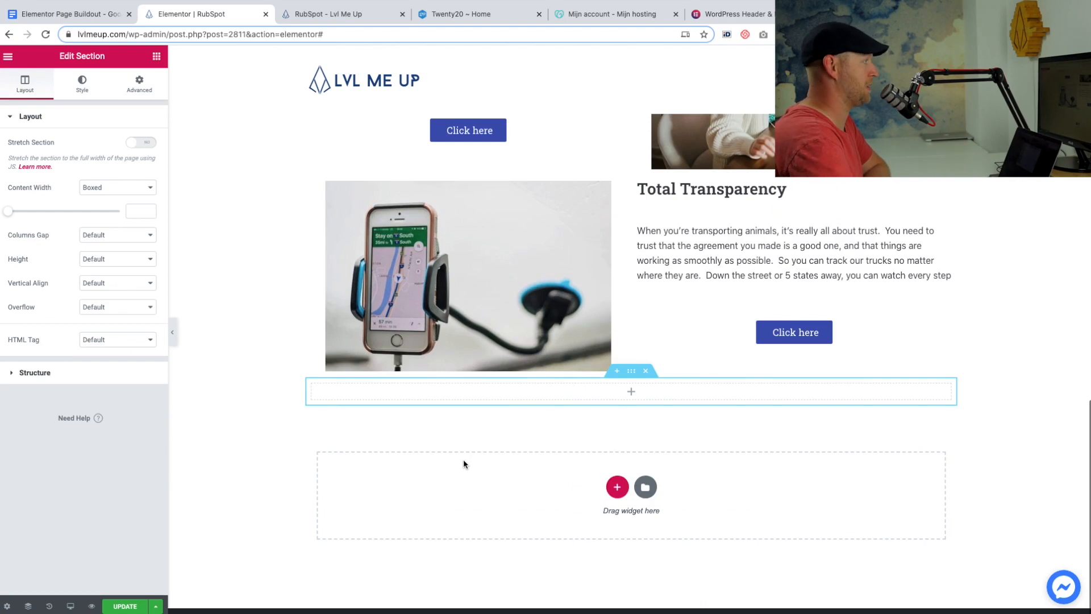
Place an Inner Section widget in the new section and delete one of its two columns.
{"action": "left_click", "coordinate": [156, 57]}
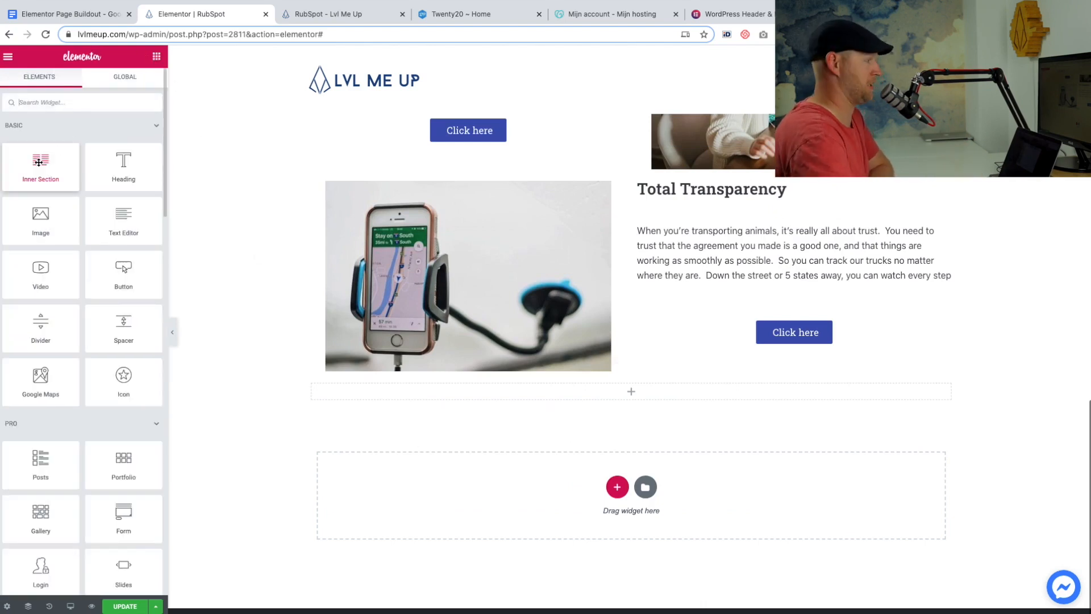
{"action": "left_click_drag", "start_coordinate": [39, 164], "coordinate": [517, 386]}
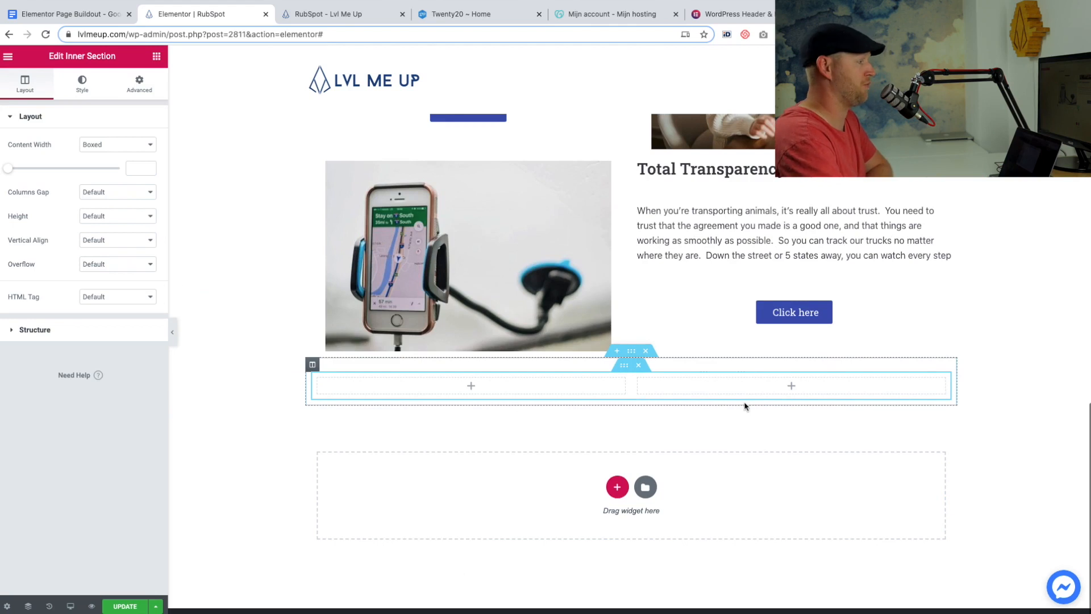
{"action": "right_click", "coordinate": [643, 383]}
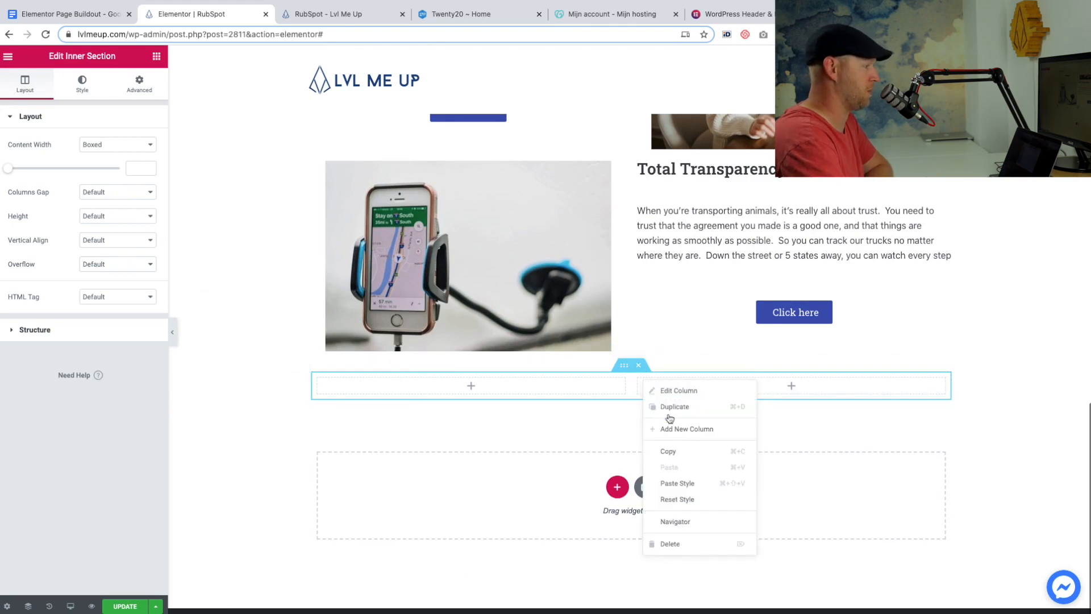
{"action": "left_click", "coordinate": [673, 545]}
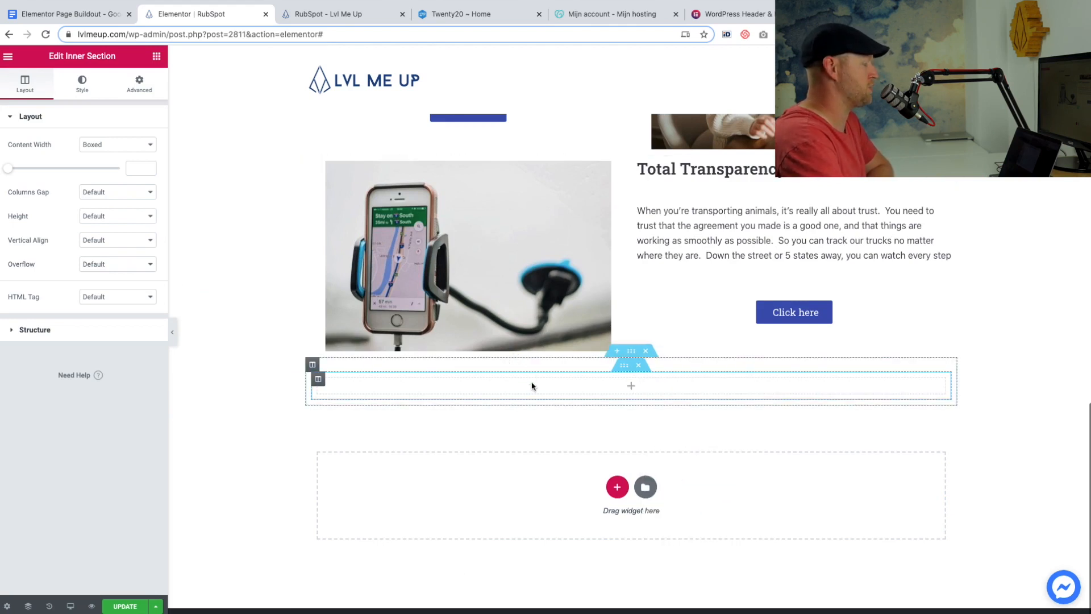
{"action": "left_click", "coordinate": [153, 59]}
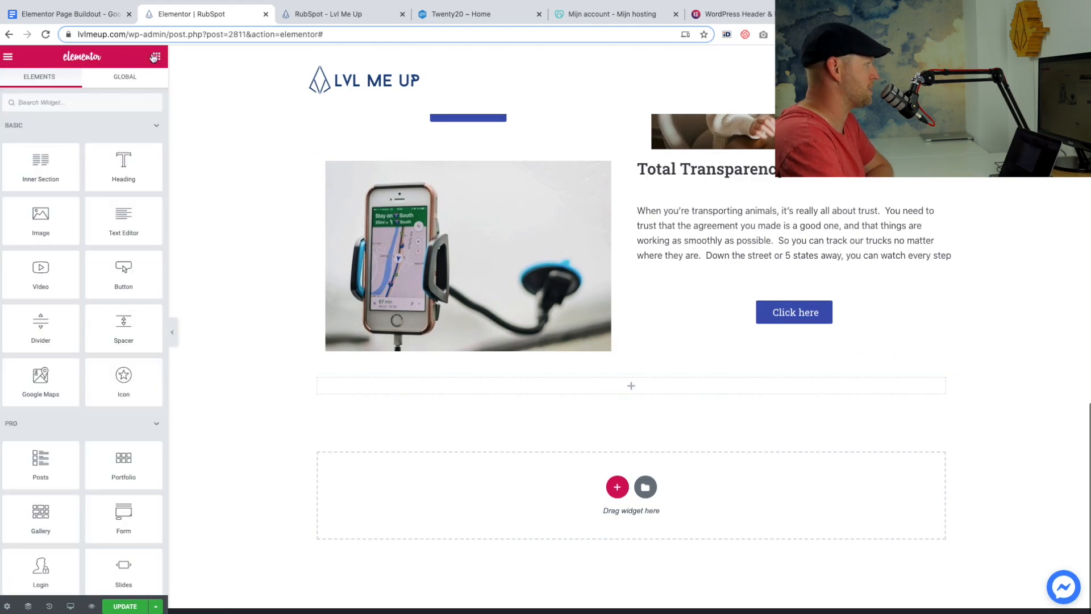
Add an Image widget to the inner section's column, with the Thumbnail - 150 x 150 size and the dog icon.
{"action": "left_click_drag", "start_coordinate": [36, 220], "coordinate": [640, 395]}
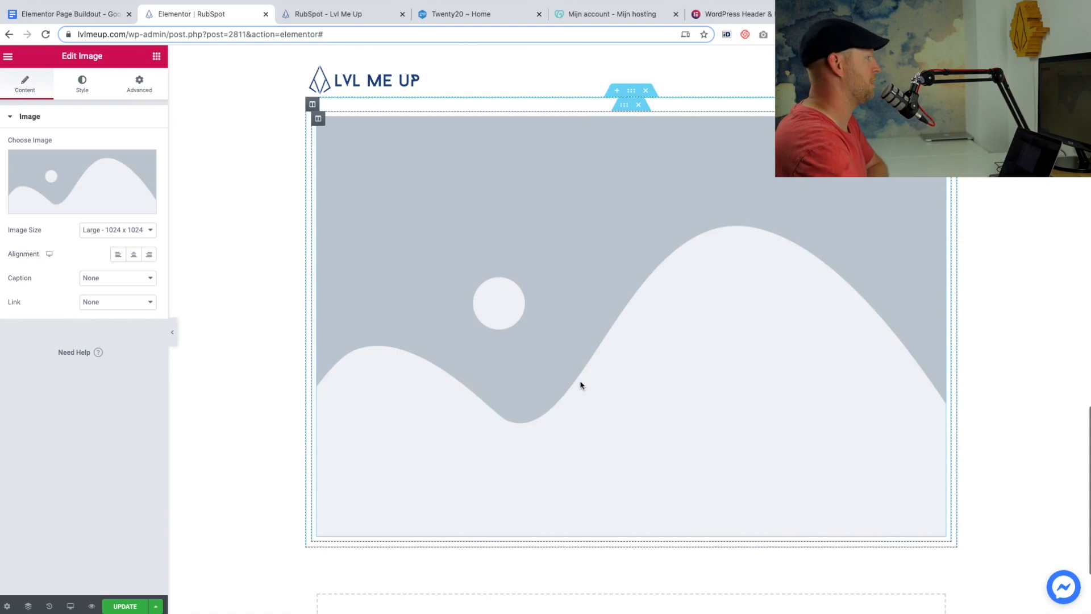
{"action": "mouse_move", "coordinate": [95, 209]}
{"action": "left_click", "coordinate": [130, 230]}
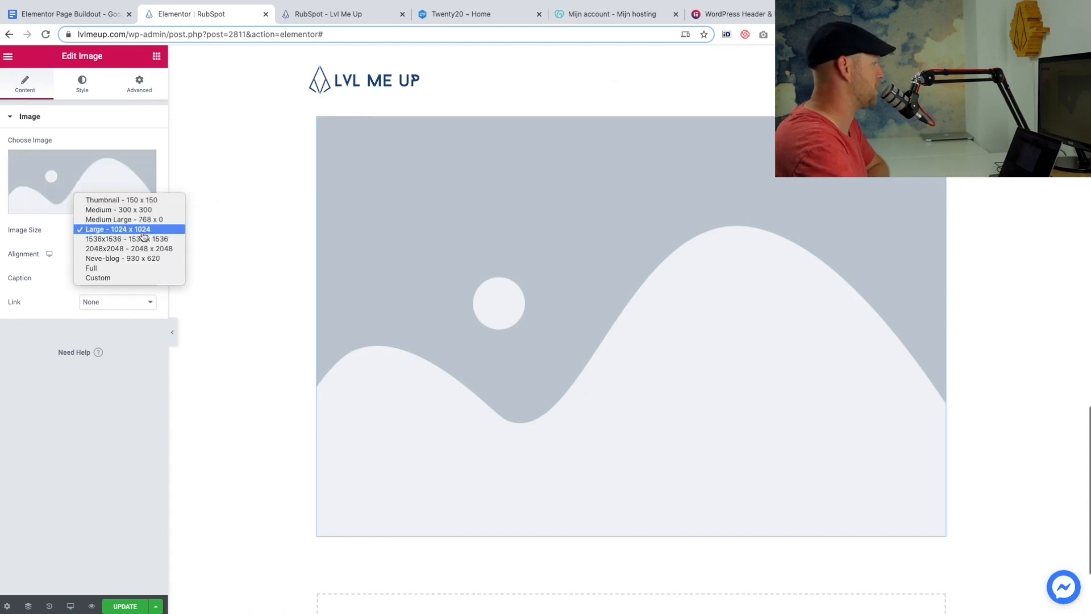
{"action": "left_click", "coordinate": [120, 201]}
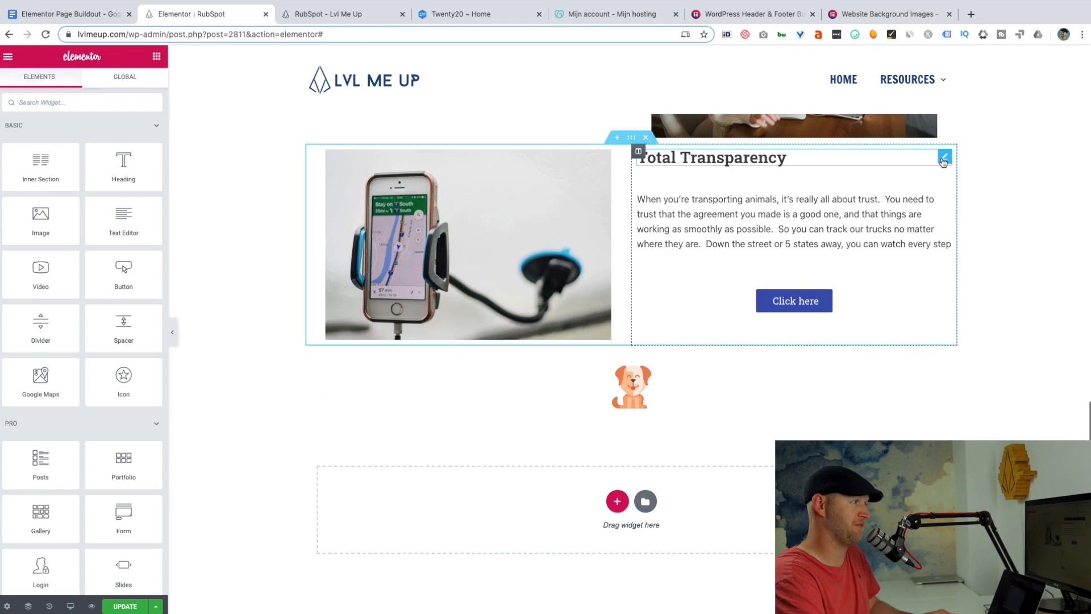
Duplicate the "Total Transparency" heading, move the copy below the dog icon and center it.
{"action": "right_click", "coordinate": [943, 162]}
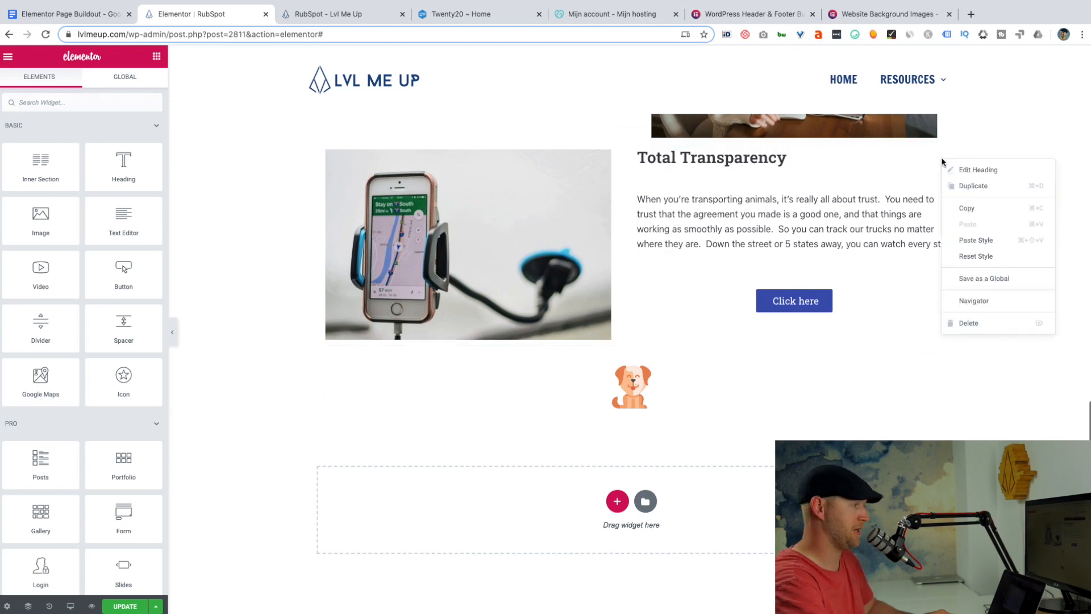
{"action": "left_click", "coordinate": [969, 190]}
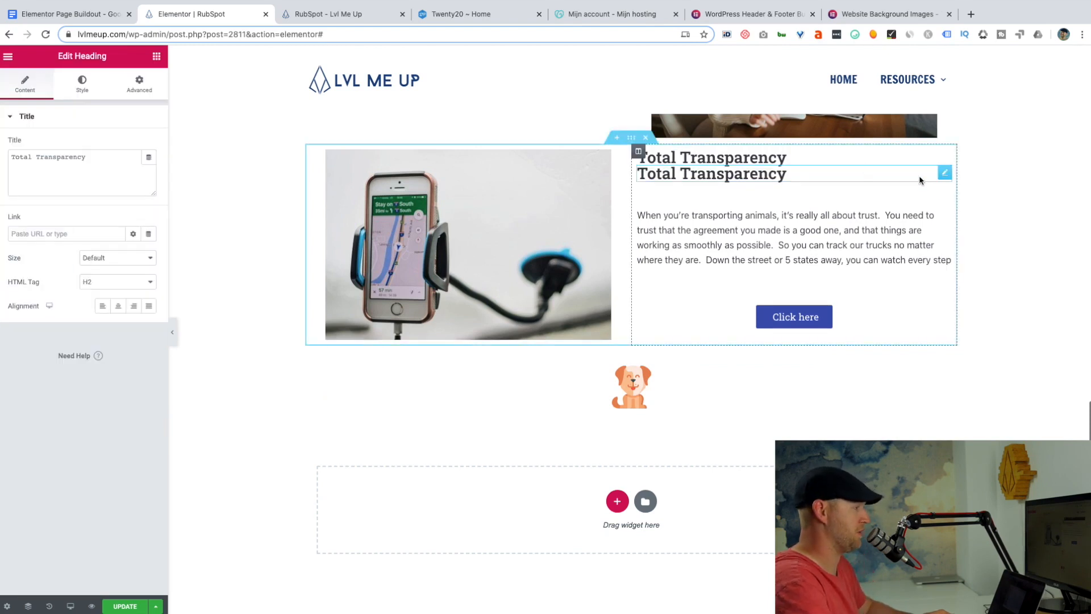
{"action": "left_click_drag", "start_coordinate": [943, 175], "coordinate": [536, 367]}
{"action": "left_click", "coordinate": [118, 306]}
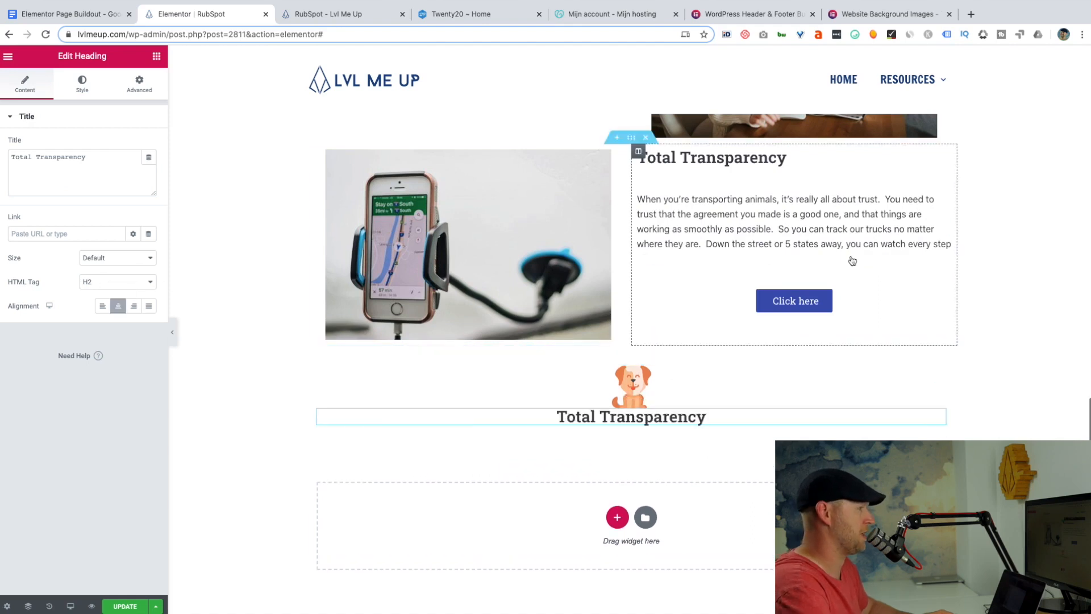
Duplicate the "Total Transparency" paragraph and place the copy below the centered heading inside the inner section.
{"action": "right_click", "coordinate": [944, 174]}
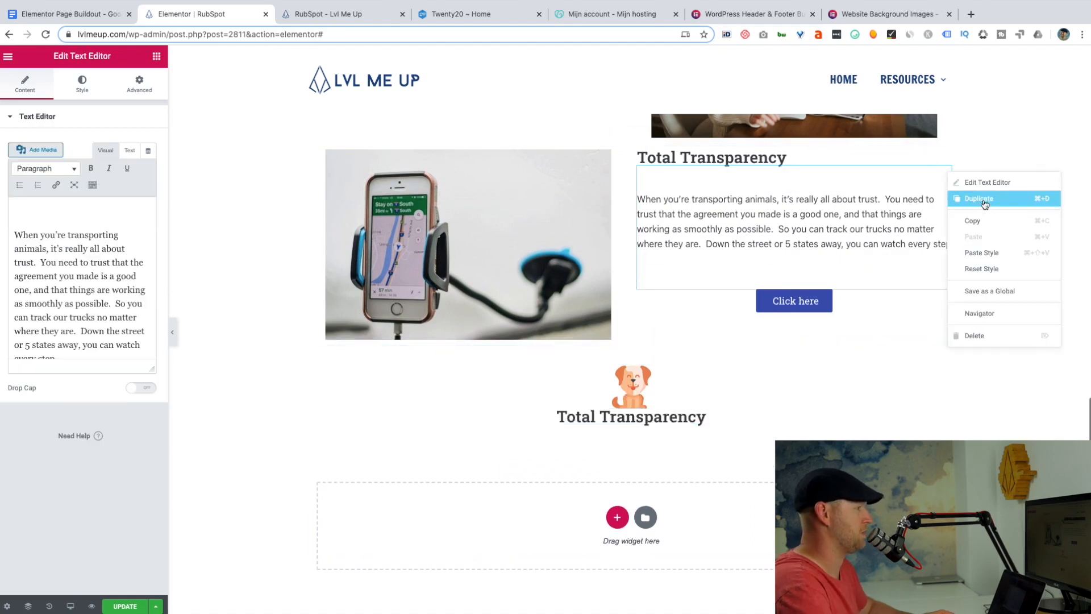
{"action": "left_click", "coordinate": [967, 198]}
{"action": "left_click_drag", "start_coordinate": [945, 297], "coordinate": [616, 422]}
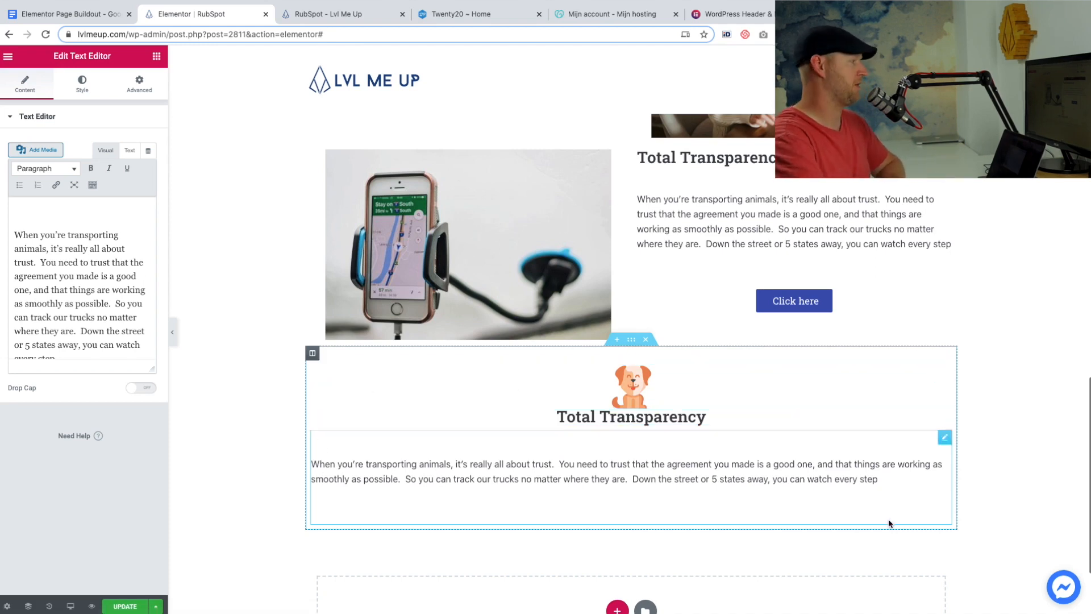
{"action": "left_click_drag", "start_coordinate": [947, 440], "coordinate": [364, 398]}
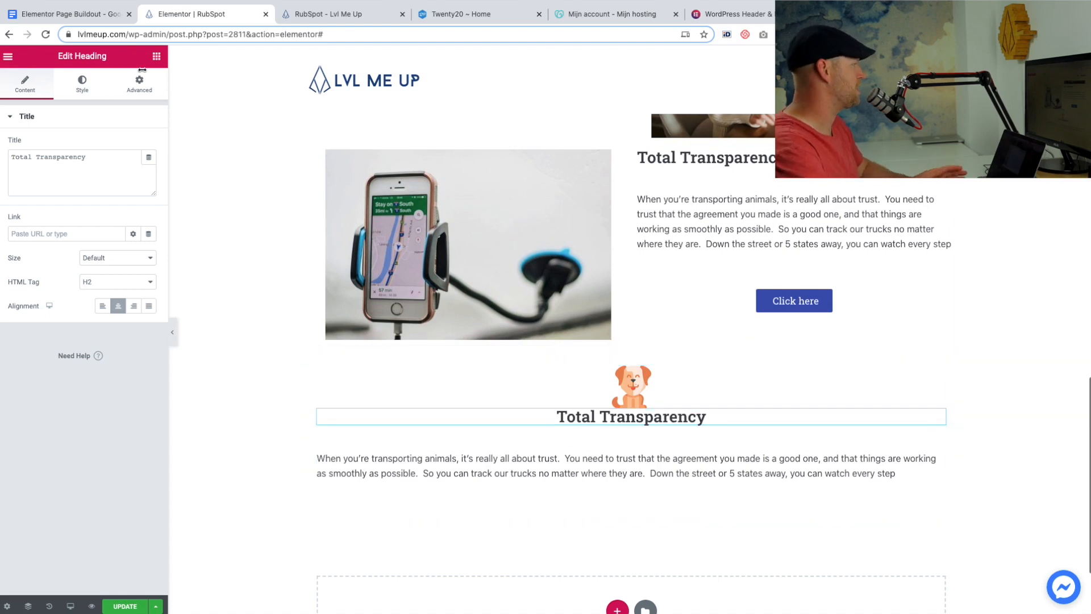
Replace the heading and paragraph under the dog icon with the outline's "More Adoptions" text and center the paragraph.
{"action": "left_click", "coordinate": [62, 14]}
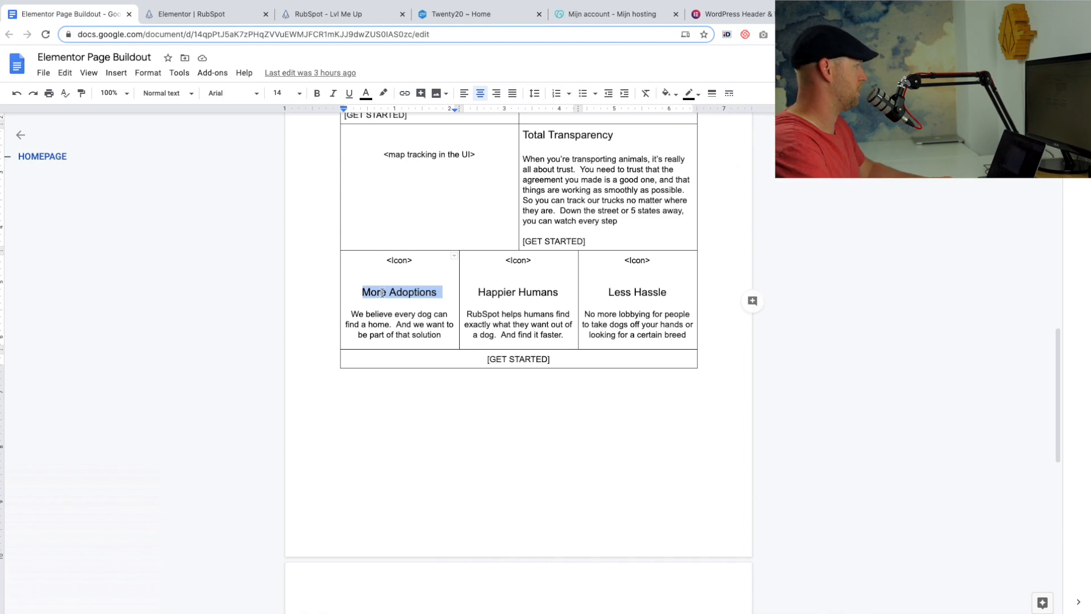
{"action": "left_click", "coordinate": [175, 13]}
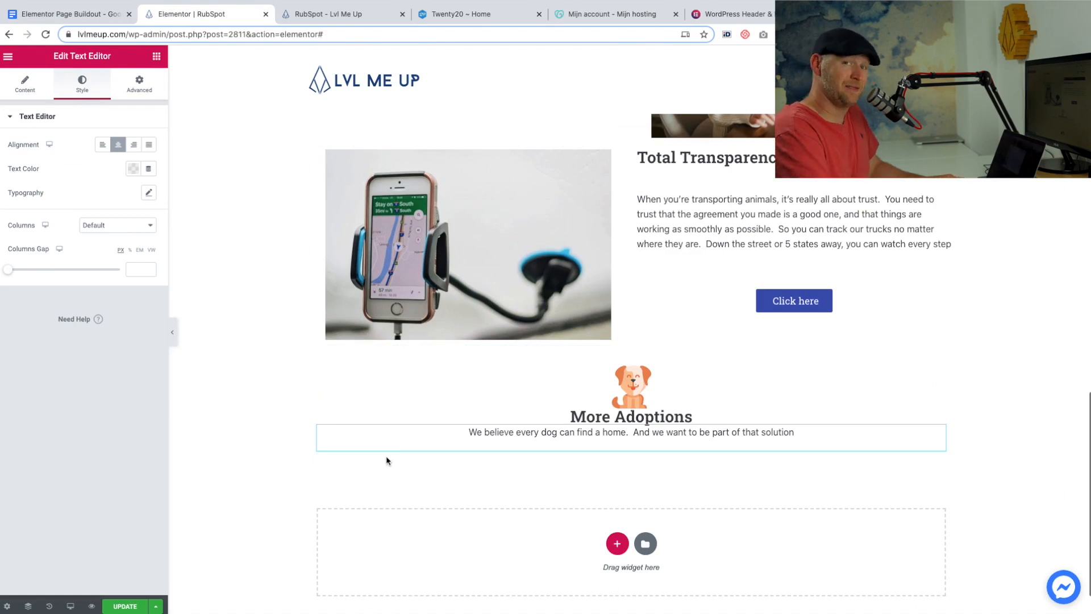
Duplicate the "More Adoptions" column twice and give the copies their own icons and the outline's "Happier Humans" and "Less Hassle" text.
{"action": "left_click", "coordinate": [319, 368]}
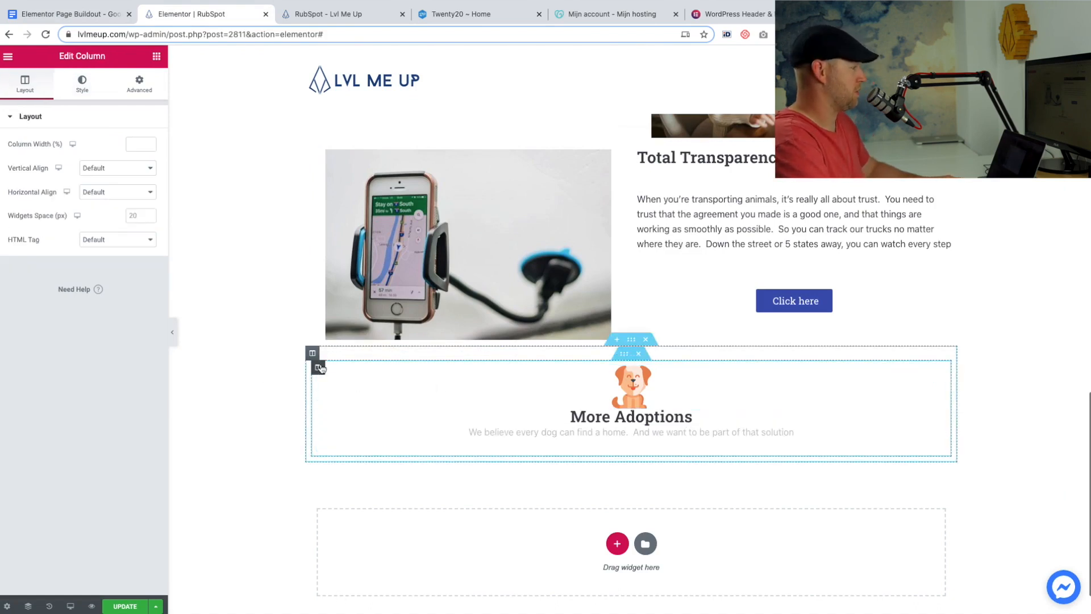
{"action": "right_click", "coordinate": [320, 368]}
{"action": "left_click", "coordinate": [341, 391]}
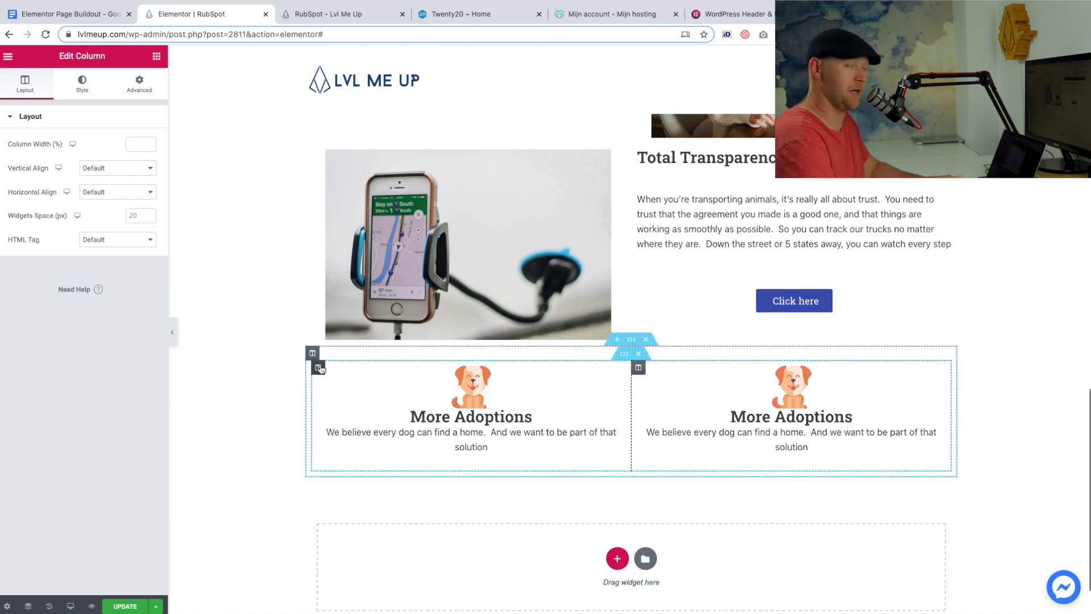
{"action": "right_click", "coordinate": [320, 368]}
{"action": "left_click", "coordinate": [344, 393]}
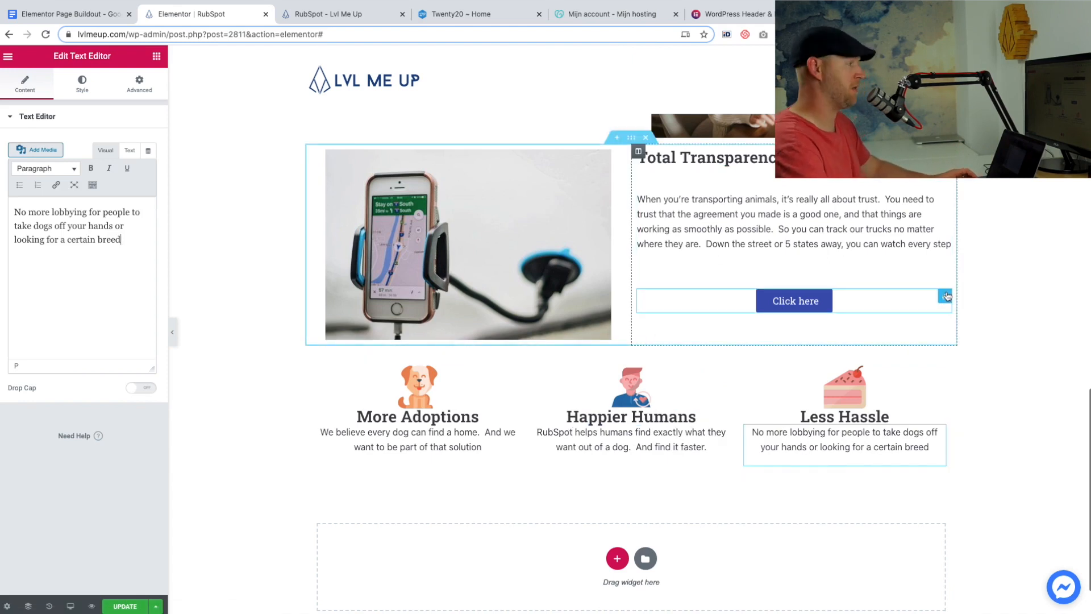
Duplicate the "Total Transparency" section's "Click here" button and move the copy below the three icon columns.
{"action": "right_click", "coordinate": [946, 295]}
{"action": "left_click", "coordinate": [978, 309]}
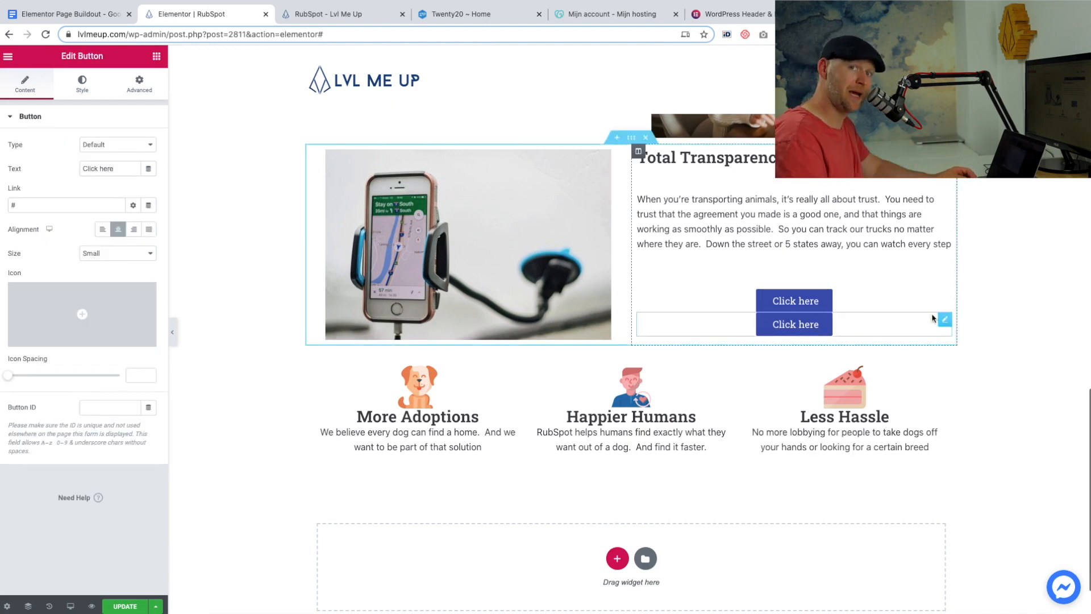
{"action": "left_click_drag", "start_coordinate": [924, 320], "coordinate": [616, 475]}
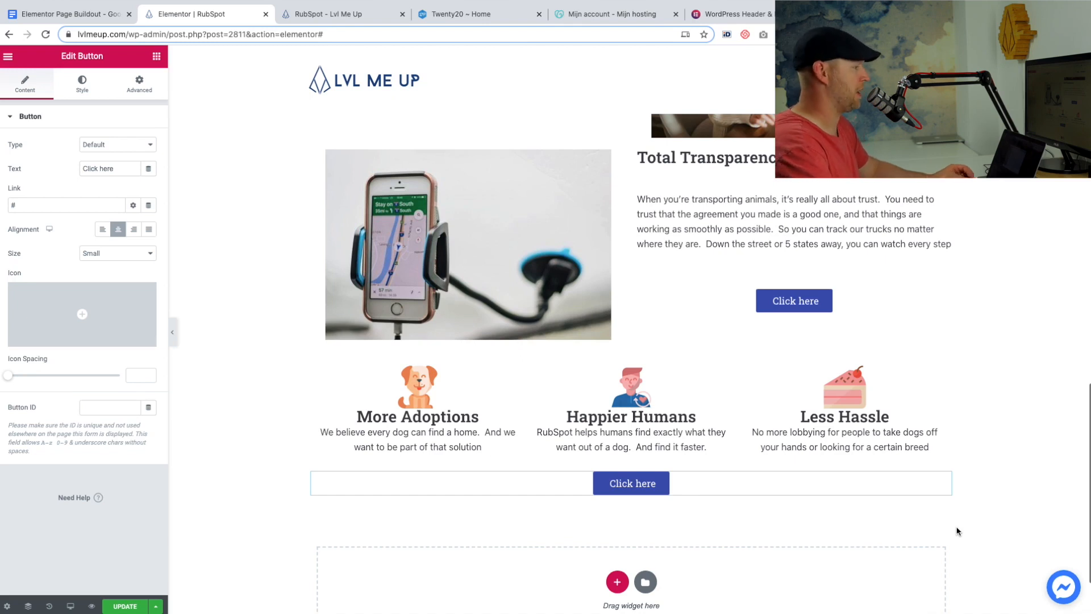
Check the outline's next block, then add a single-column section below the icon section and place an Inner Section widget in it.
{"action": "scroll", "coordinate": [804, 582], "scroll_direction": "down", "scroll_amount": 2}
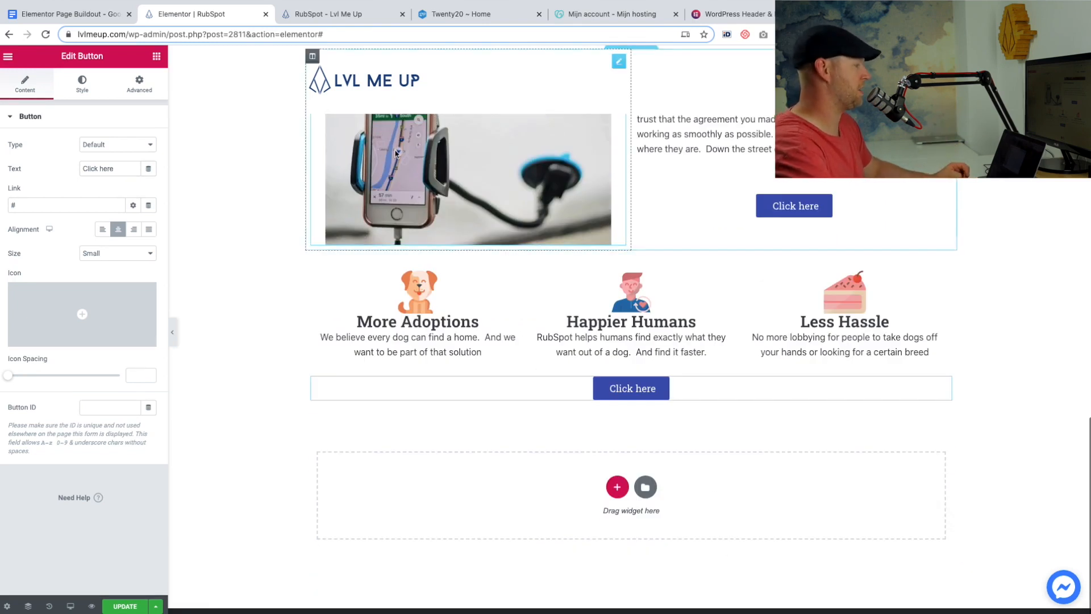
{"action": "left_click", "coordinate": [43, 15]}
{"action": "scroll", "coordinate": [551, 445], "scroll_direction": "down", "scroll_amount": 7}
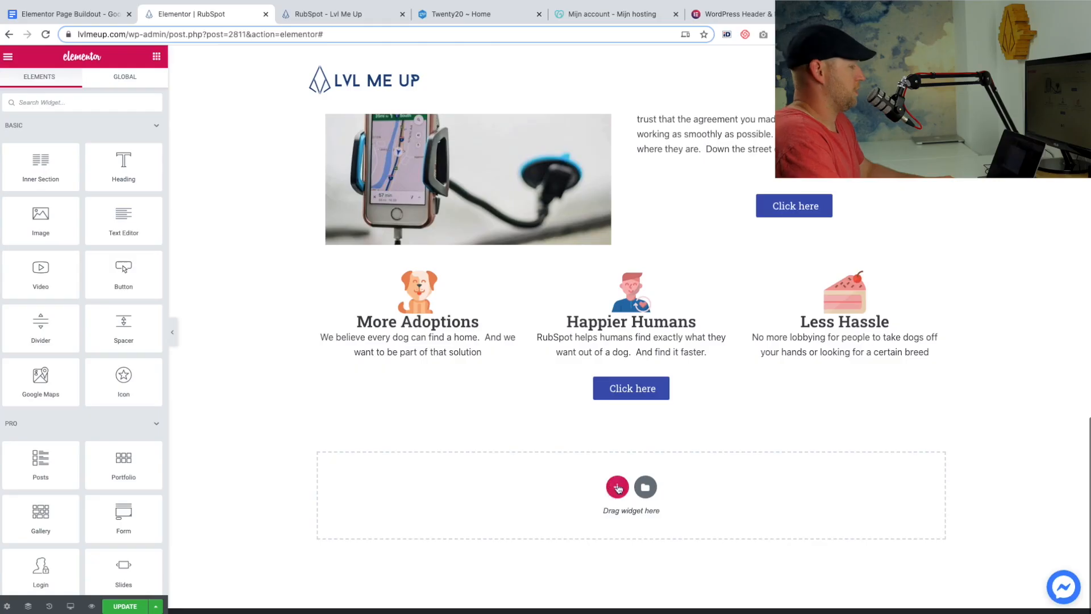
{"action": "left_click", "coordinate": [618, 488]}
{"action": "left_click", "coordinate": [455, 518]}
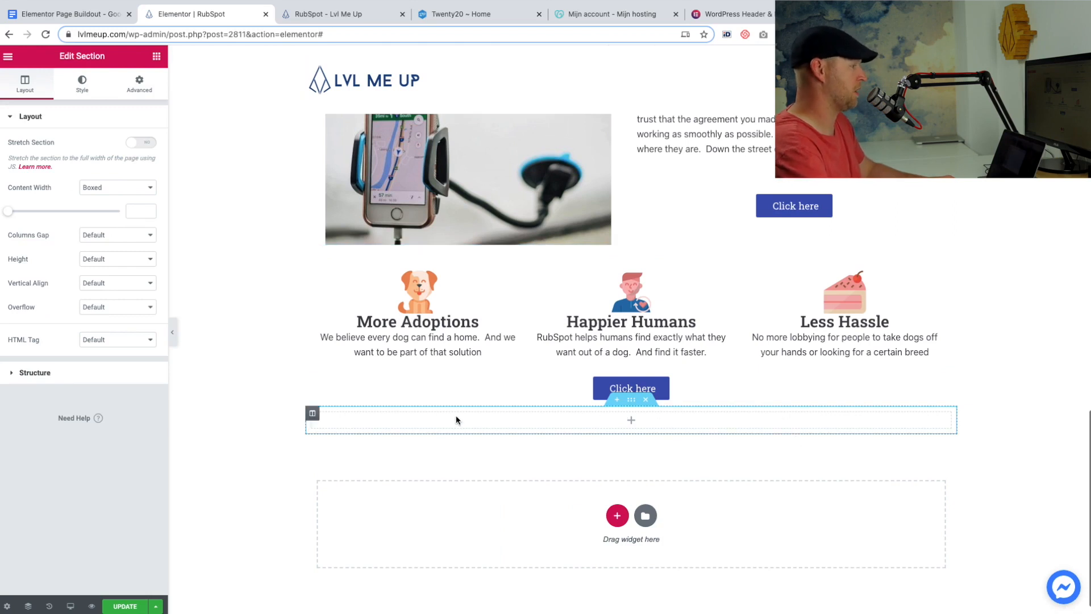
{"action": "left_click", "coordinate": [631, 419]}
{"action": "left_click_drag", "start_coordinate": [36, 165], "coordinate": [575, 410]}
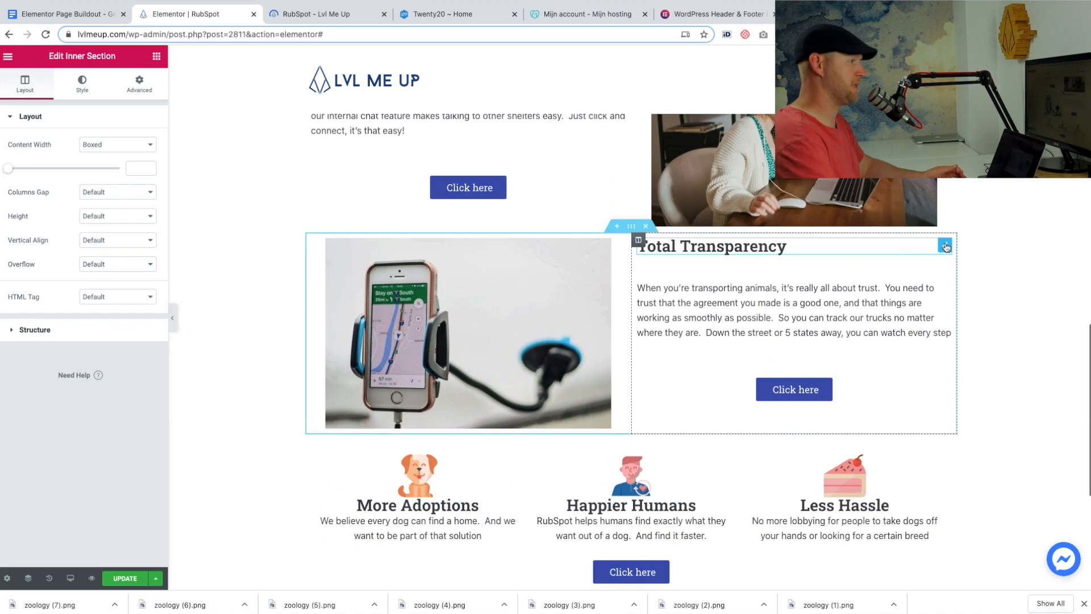
Duplicate the "Total Transparency" heading into the top of the new section as a centered "Find Out What 50,000 Rescues Already Know".
{"action": "right_click", "coordinate": [945, 247]}
{"action": "left_click", "coordinate": [909, 268]}
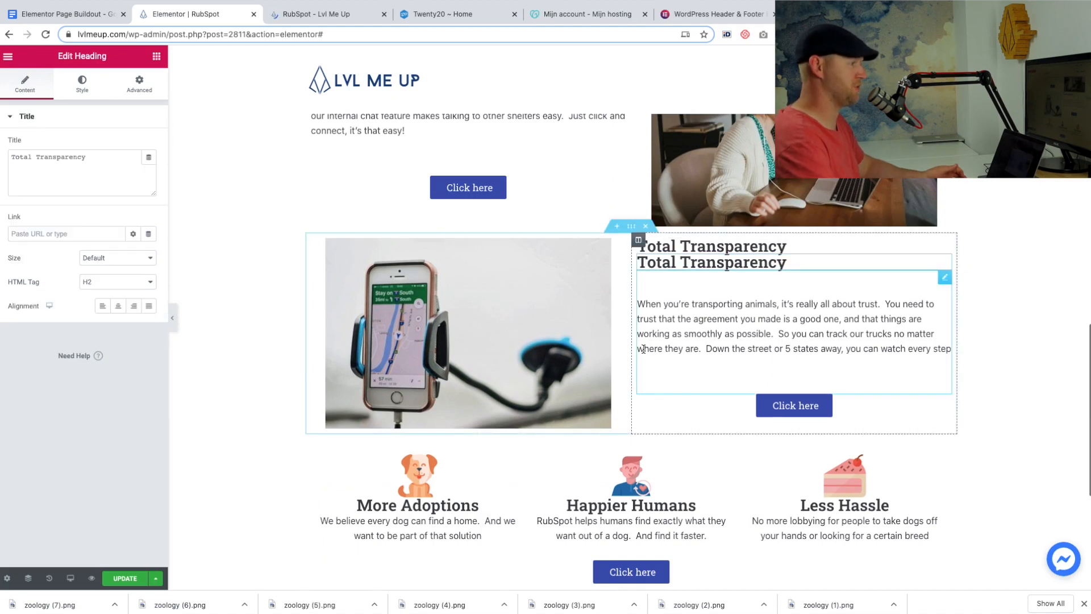
{"action": "left_click_drag", "start_coordinate": [948, 263], "coordinate": [590, 386]}
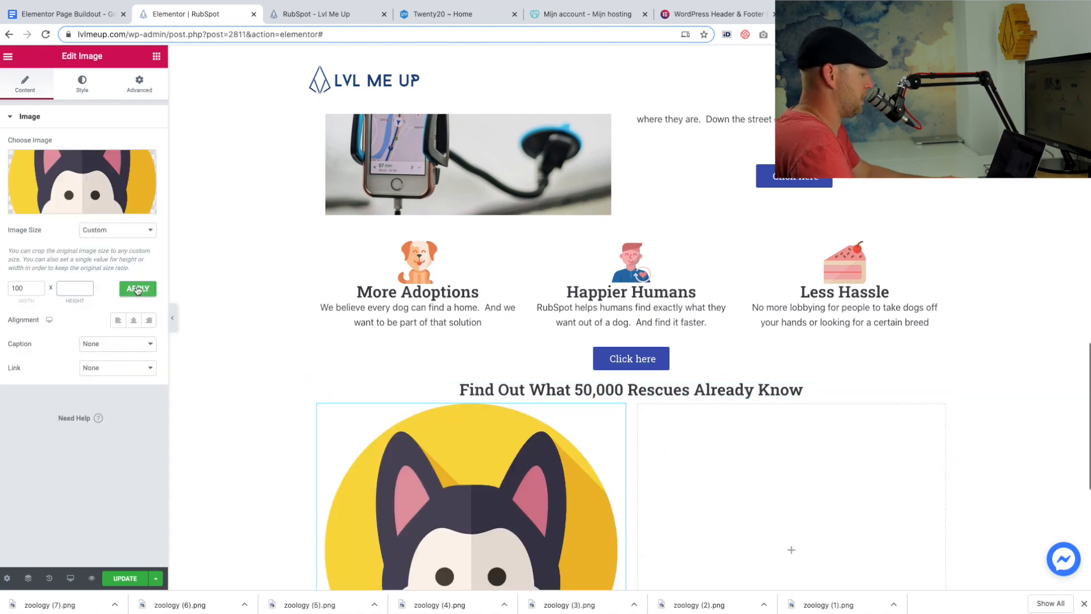
Apply a custom width of 100 to the husky image, duplicate its column to make five and delete the empty column.
{"action": "left_click", "coordinate": [137, 288]}
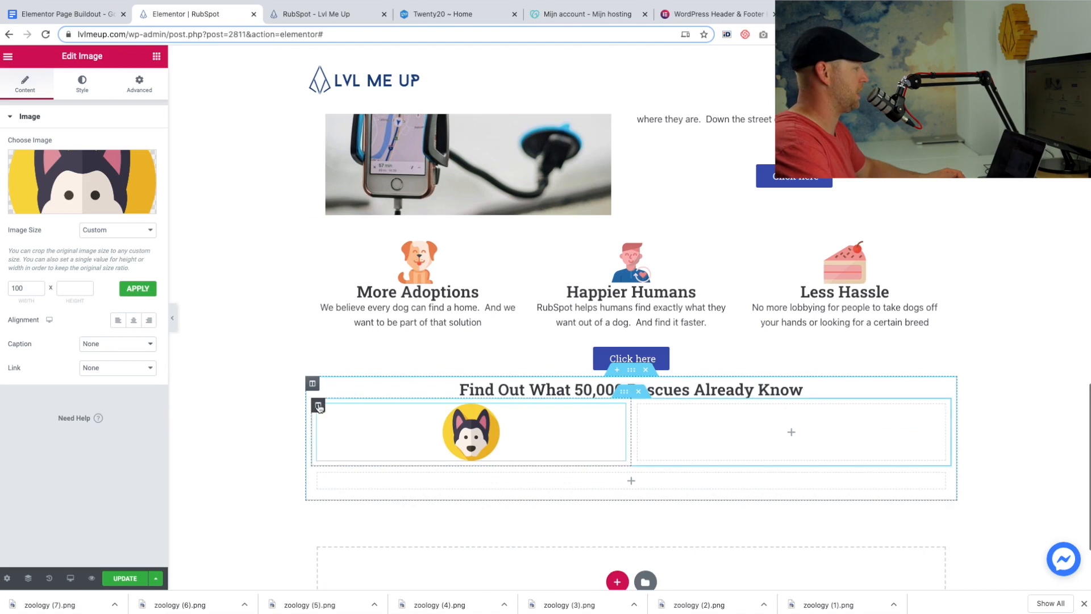
{"action": "right_click", "coordinate": [318, 407]}
{"action": "left_click", "coordinate": [348, 433]}
{"action": "right_click", "coordinate": [742, 407]}
{"action": "left_click", "coordinate": [774, 570]}
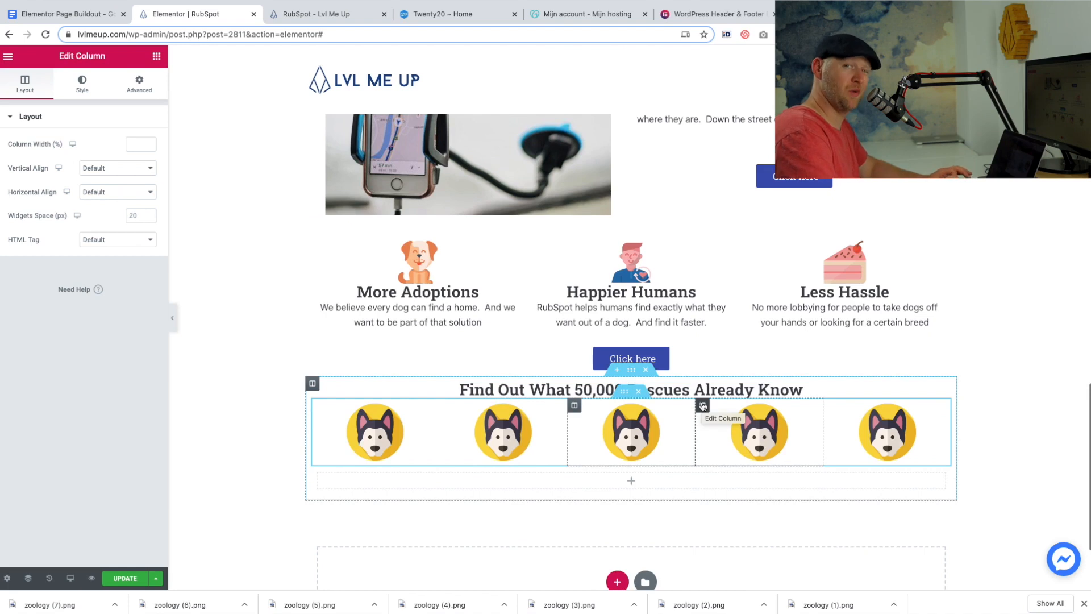
Move one husky column into the lower inner section and delete the empty column beside it.
{"action": "left_click_drag", "start_coordinate": [703, 406], "coordinate": [548, 492]}
{"action": "right_click", "coordinate": [638, 475]}
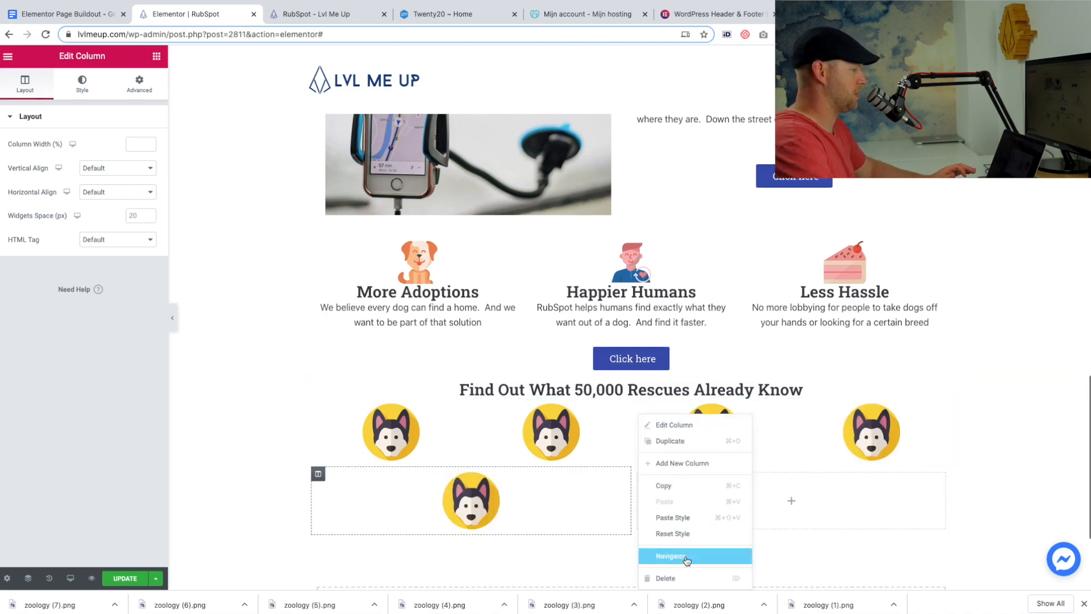
{"action": "left_click", "coordinate": [669, 578]}
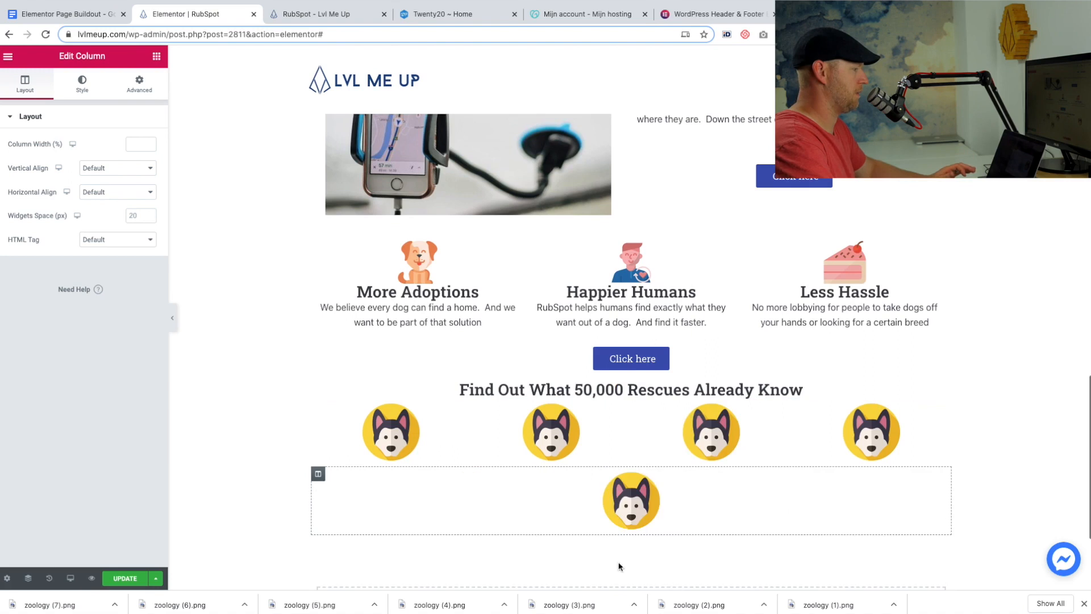
Duplicate the lower row's husky column until that row has three columns.
{"action": "right_click", "coordinate": [320, 474]}
{"action": "left_click", "coordinate": [347, 443]}
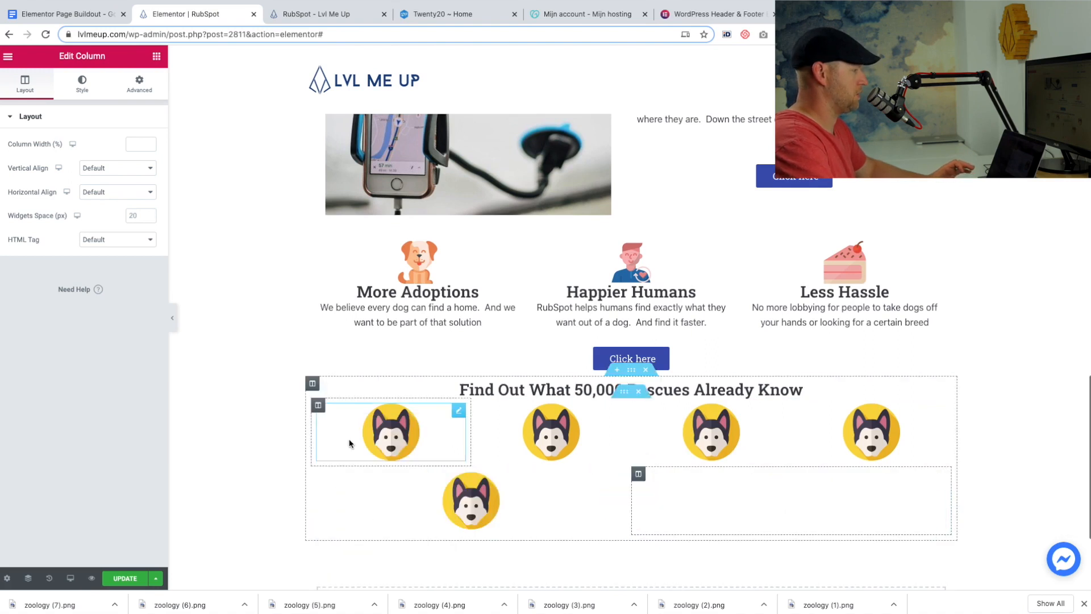
{"action": "right_click", "coordinate": [638, 474]}
{"action": "left_click", "coordinate": [667, 441]}
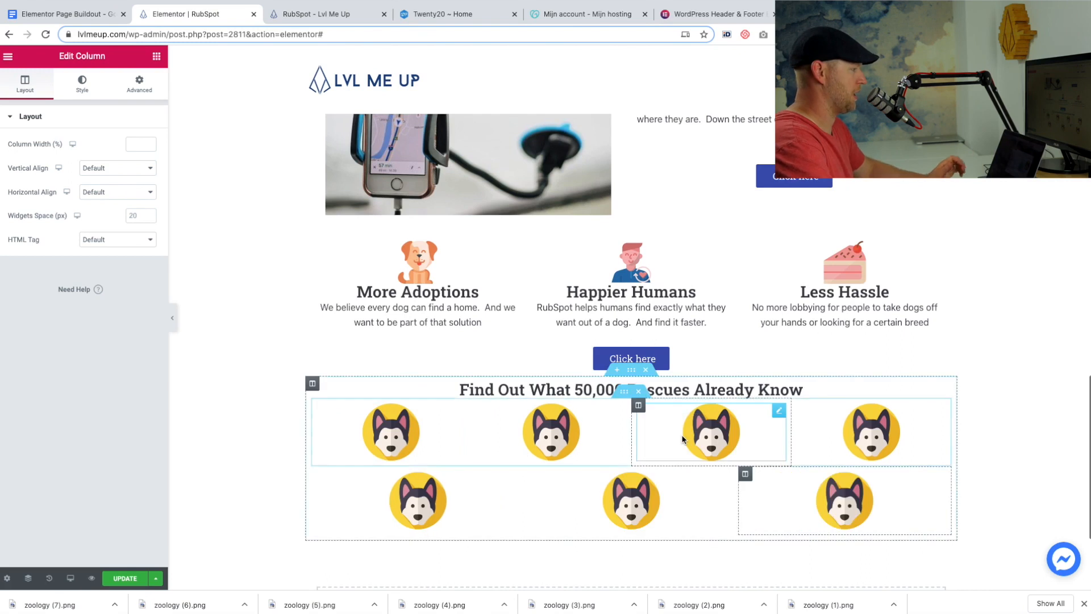